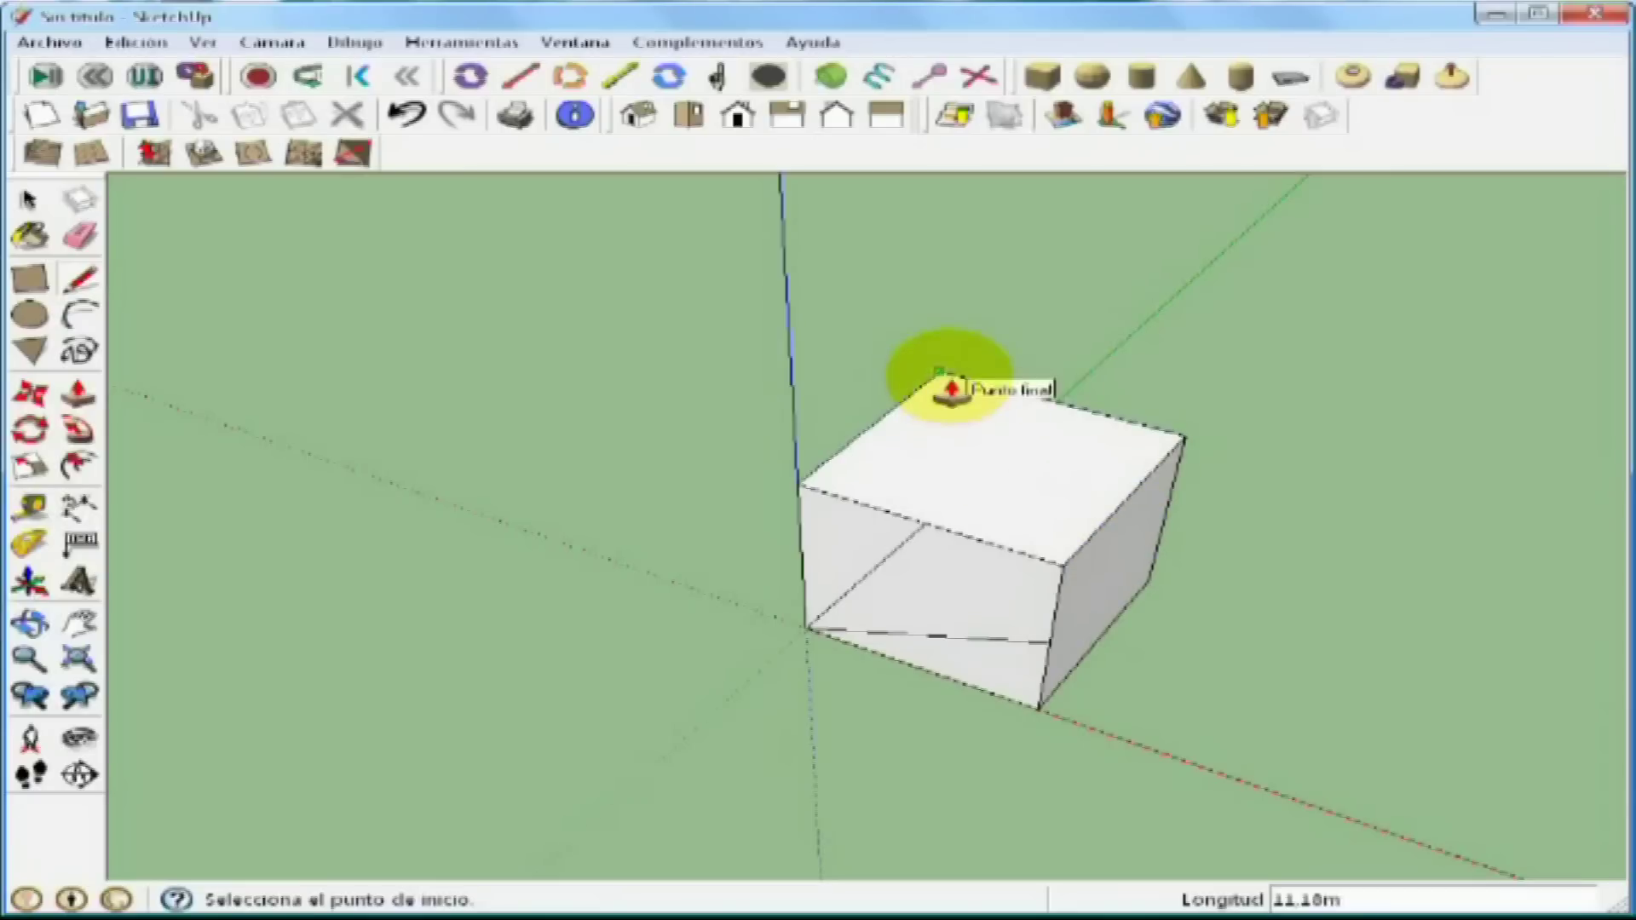
Step: Draw lines from a corner to the opposite edge midpoints across the box's top face and an adjacent side face
click(1126, 497)
middle_drag(1284, 609, 1088, 452)
click(1176, 652)
click(1105, 494)
click(1175, 652)
Step: Draw division lines about 11.18 m long from the upper corners to edge midpoints on the box's two remaining side faces
middle_drag(693, 603, 1392, 473)
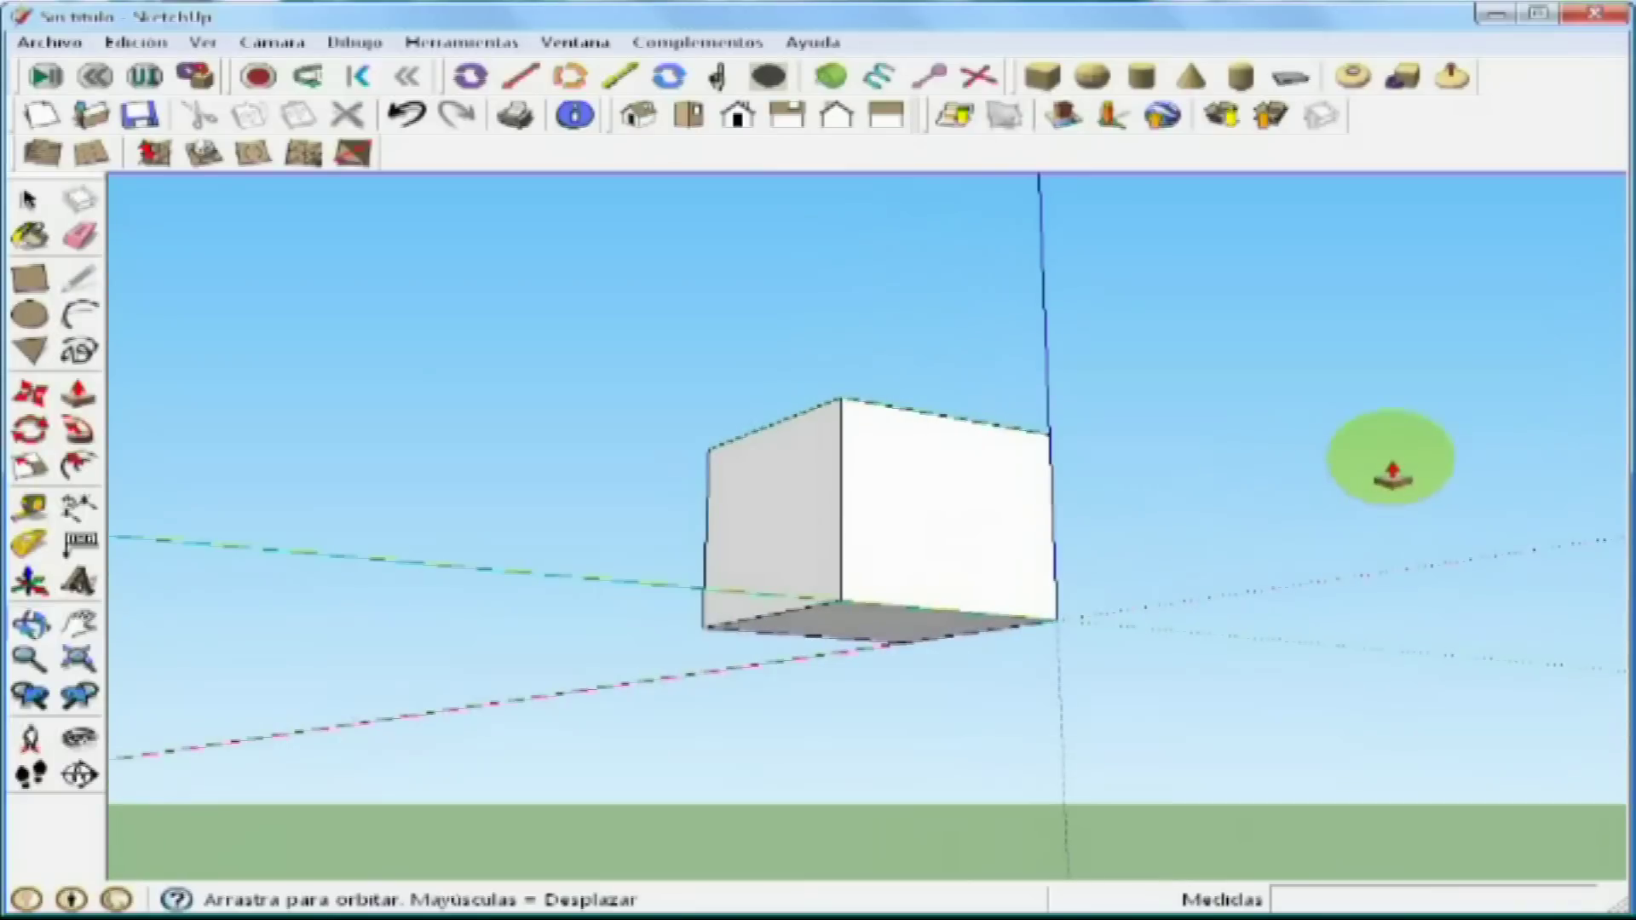
click(1050, 434)
click(840, 497)
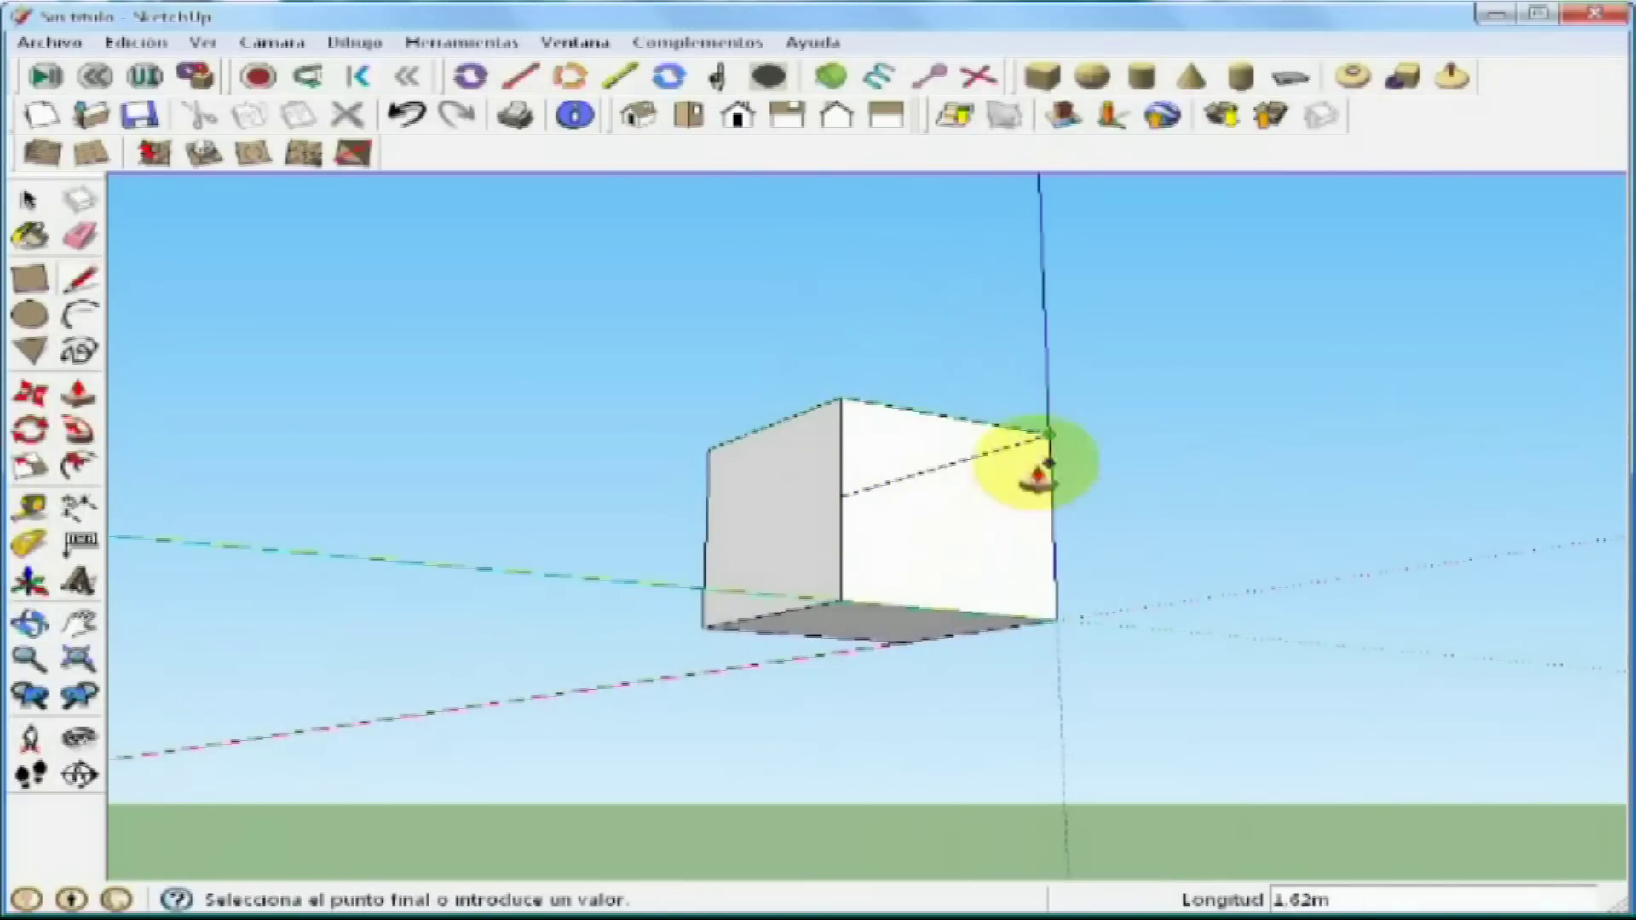
click(953, 620)
click(708, 448)
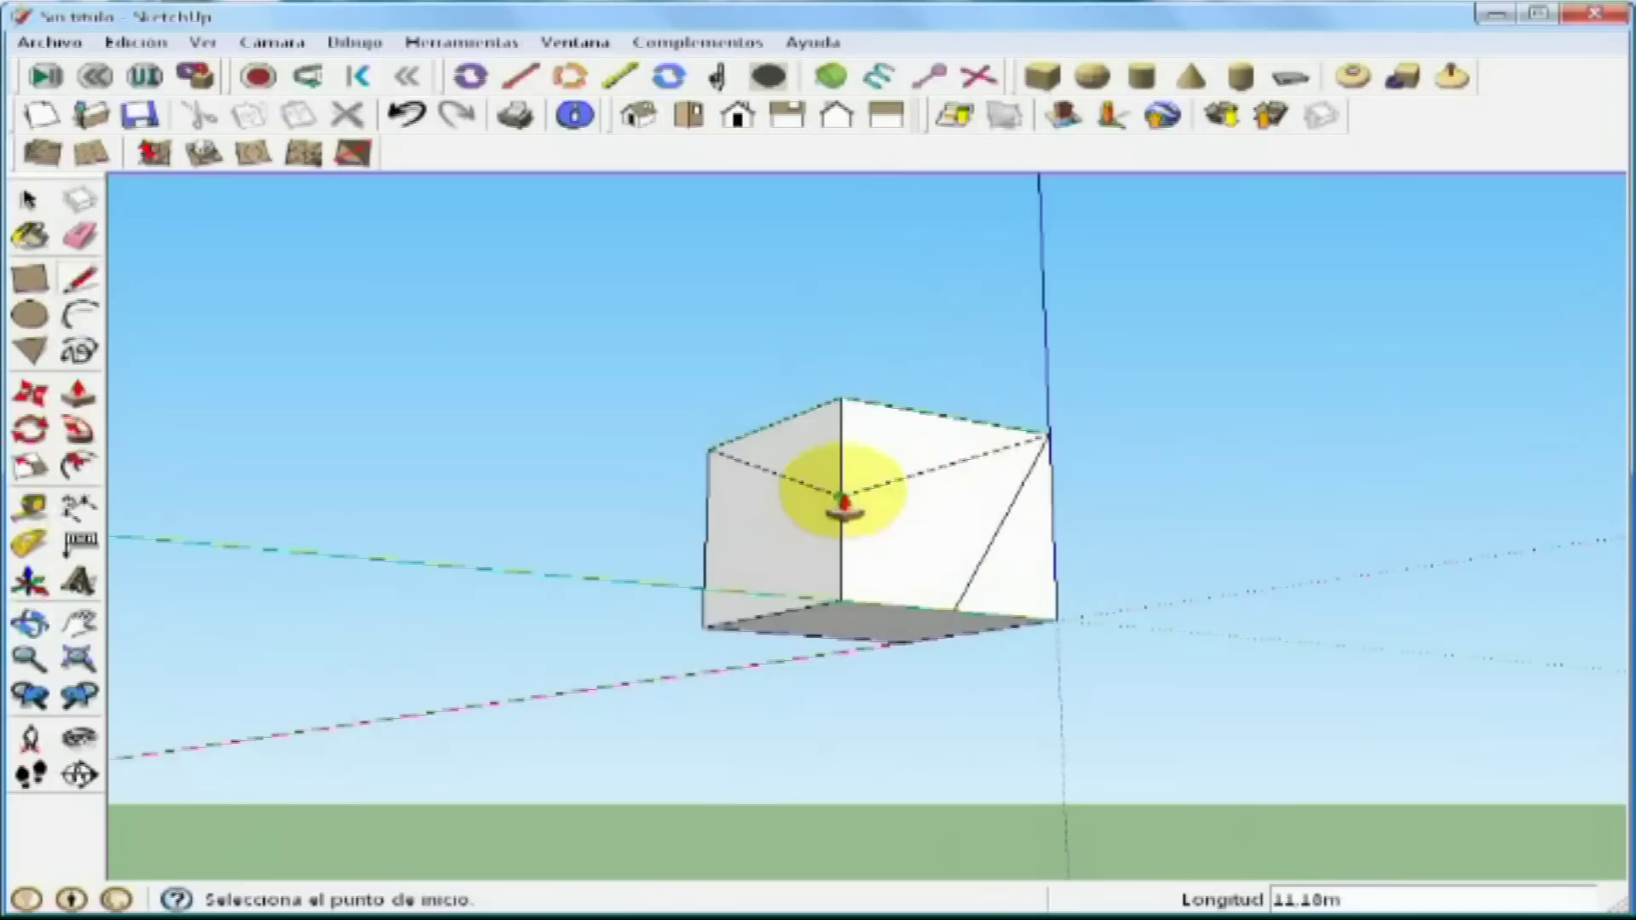
click(709, 449)
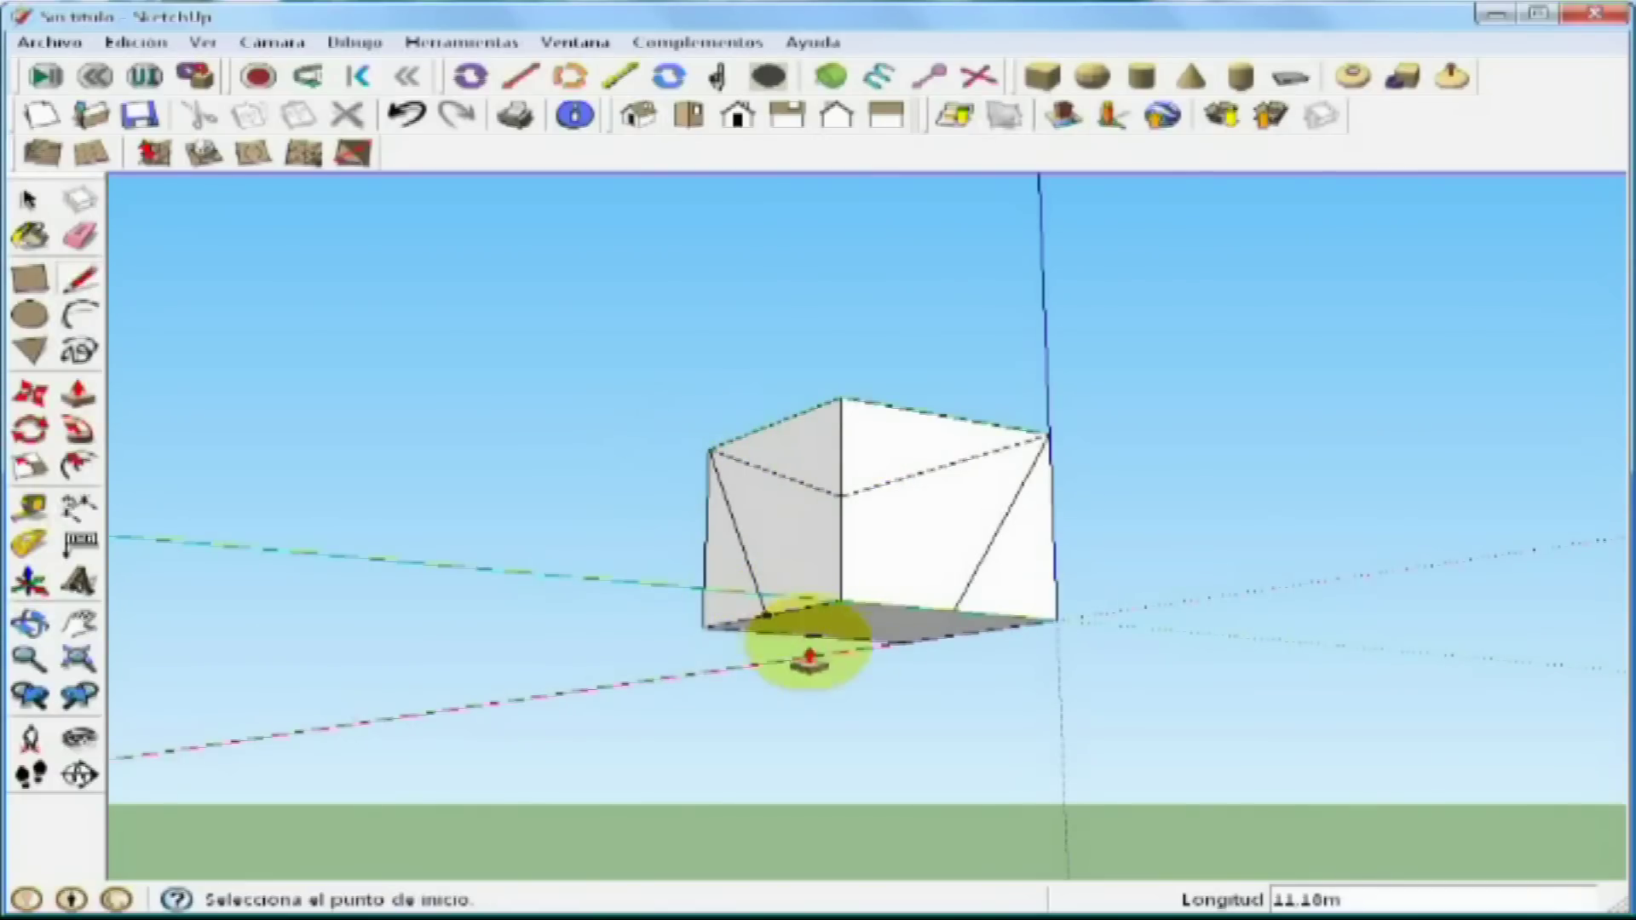
Step: Erase part of the box around the drawn division lines, working from its underside
middle_drag(871, 690, 877, 541)
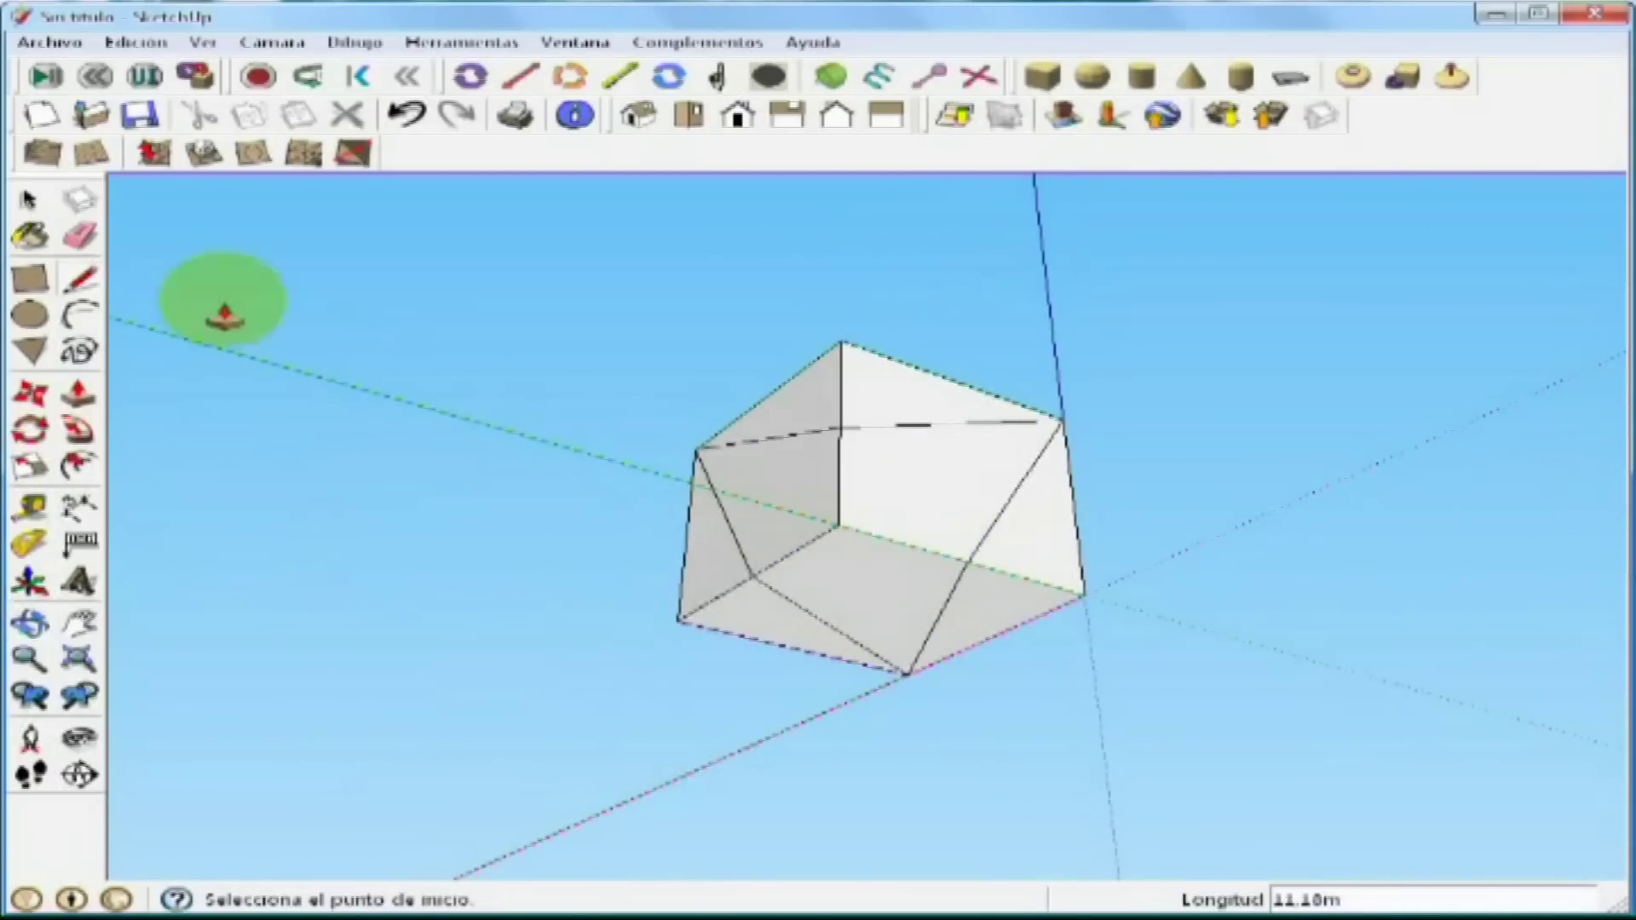
key(e)
mouse_move(869, 419)
middle_down()
mouse_move(855, 664)
mouse_move(767, 460)
mouse_move(1460, 547)
mouse_move(358, 315)
mouse_move(894, 555)
mouse_move(972, 483)
mouse_move(1025, 248)
mouse_move(1106, 435)
mouse_move(1340, 537)
mouse_move(628, 486)
mouse_move(1204, 445)
mouse_move(1326, 607)
mouse_move(613, 647)
mouse_move(577, 431)
mouse_move(602, 285)
mouse_move(884, 816)
mouse_move(887, 409)
middle_up()
click(896, 567)
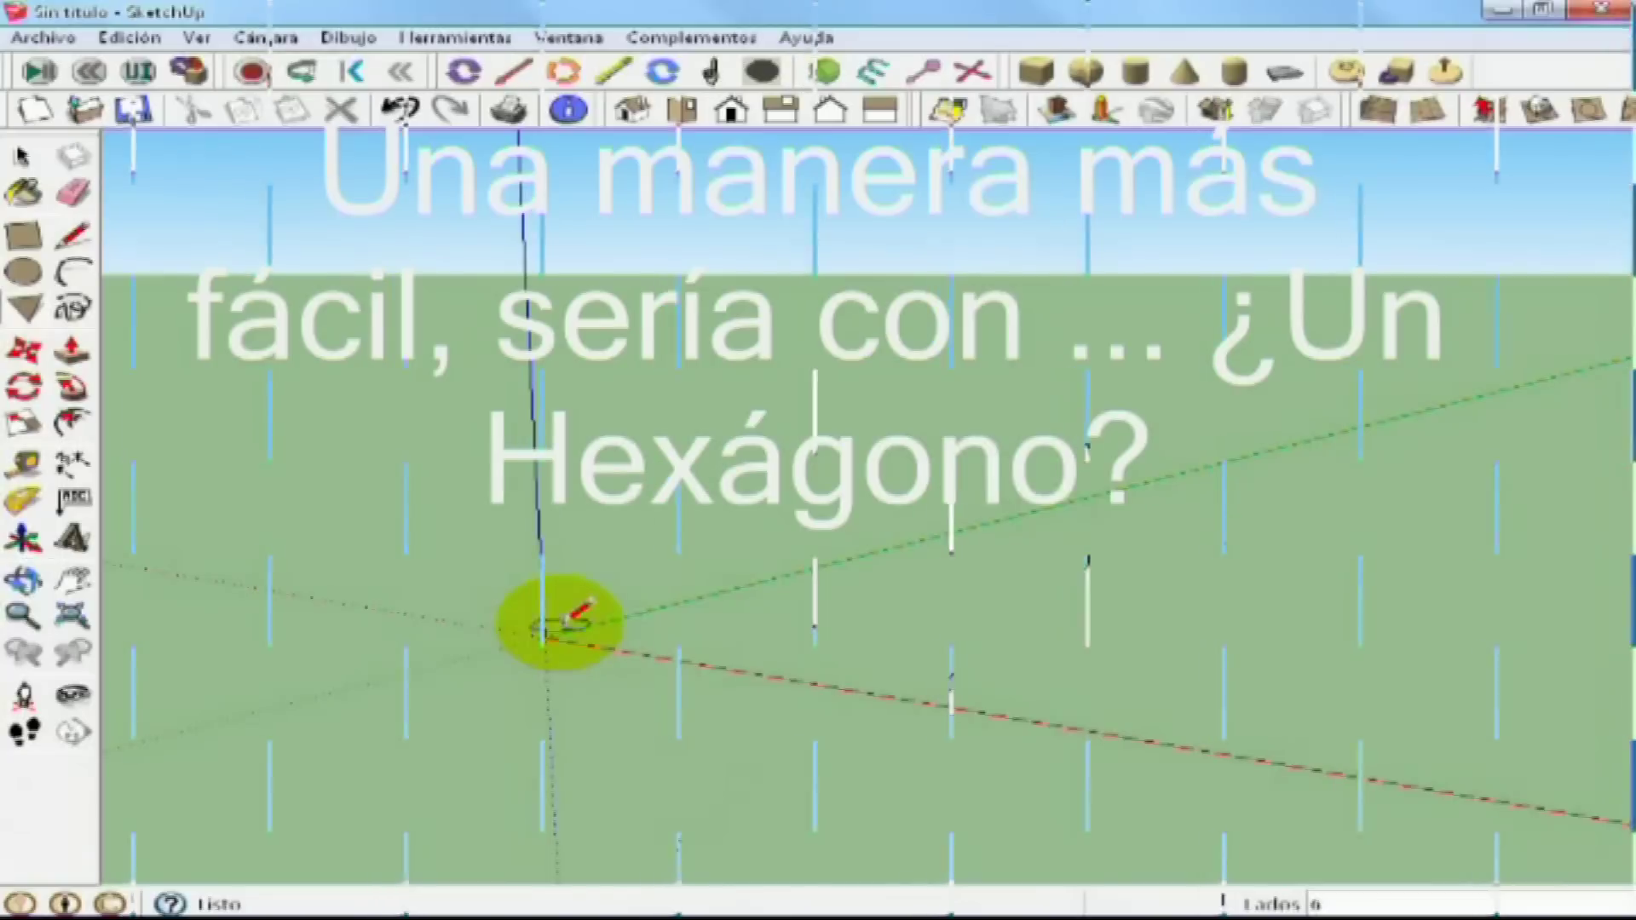
Step: Draw a six-sided polygon on the ground plane, centred on the origin
click(544, 635)
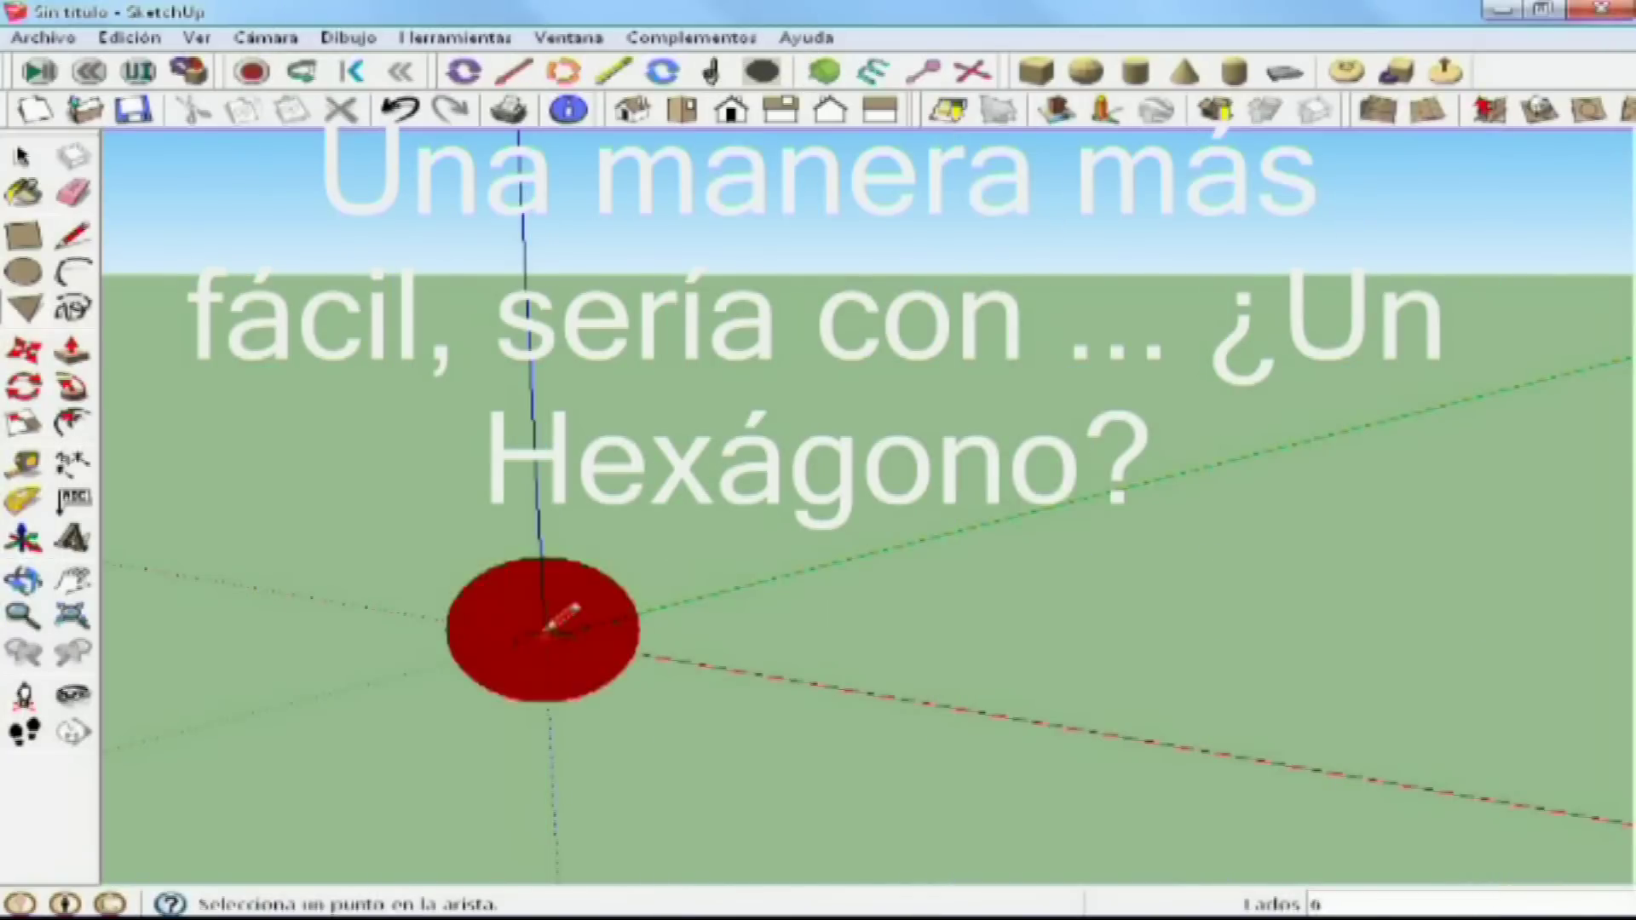
click(947, 704)
Step: Join alternate hexagon vertices with lines to form a triangle, and draw lines from the remaining vertices towards the centre
middle_drag(947, 704, 562, 596)
click(72, 235)
click(475, 462)
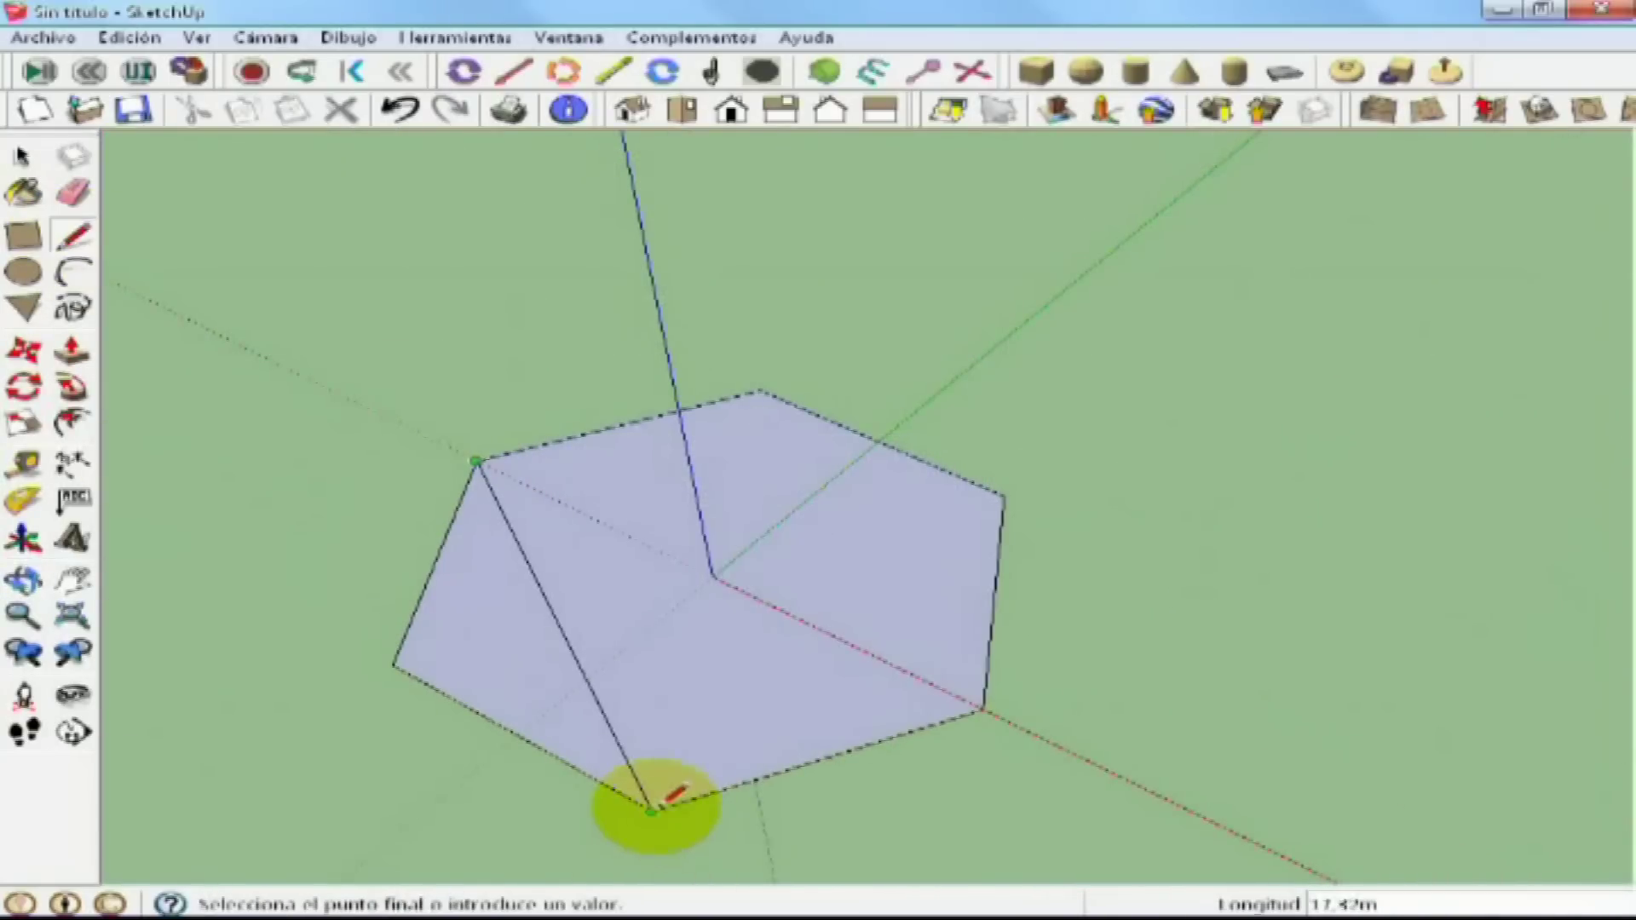
click(686, 780)
click(1003, 494)
click(759, 391)
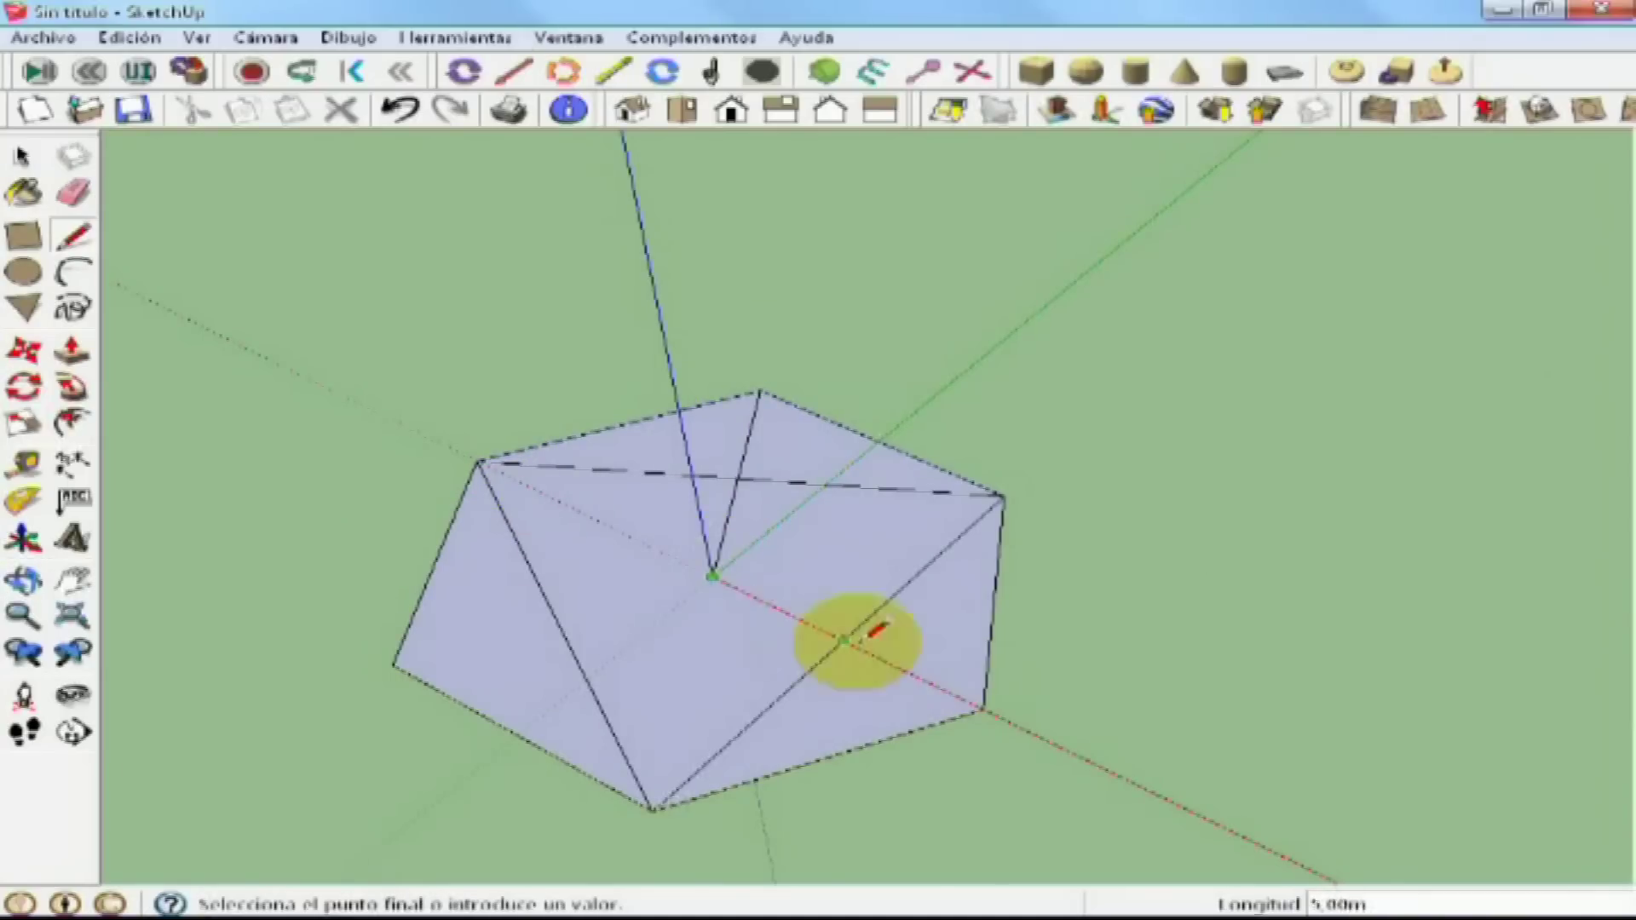
click(983, 708)
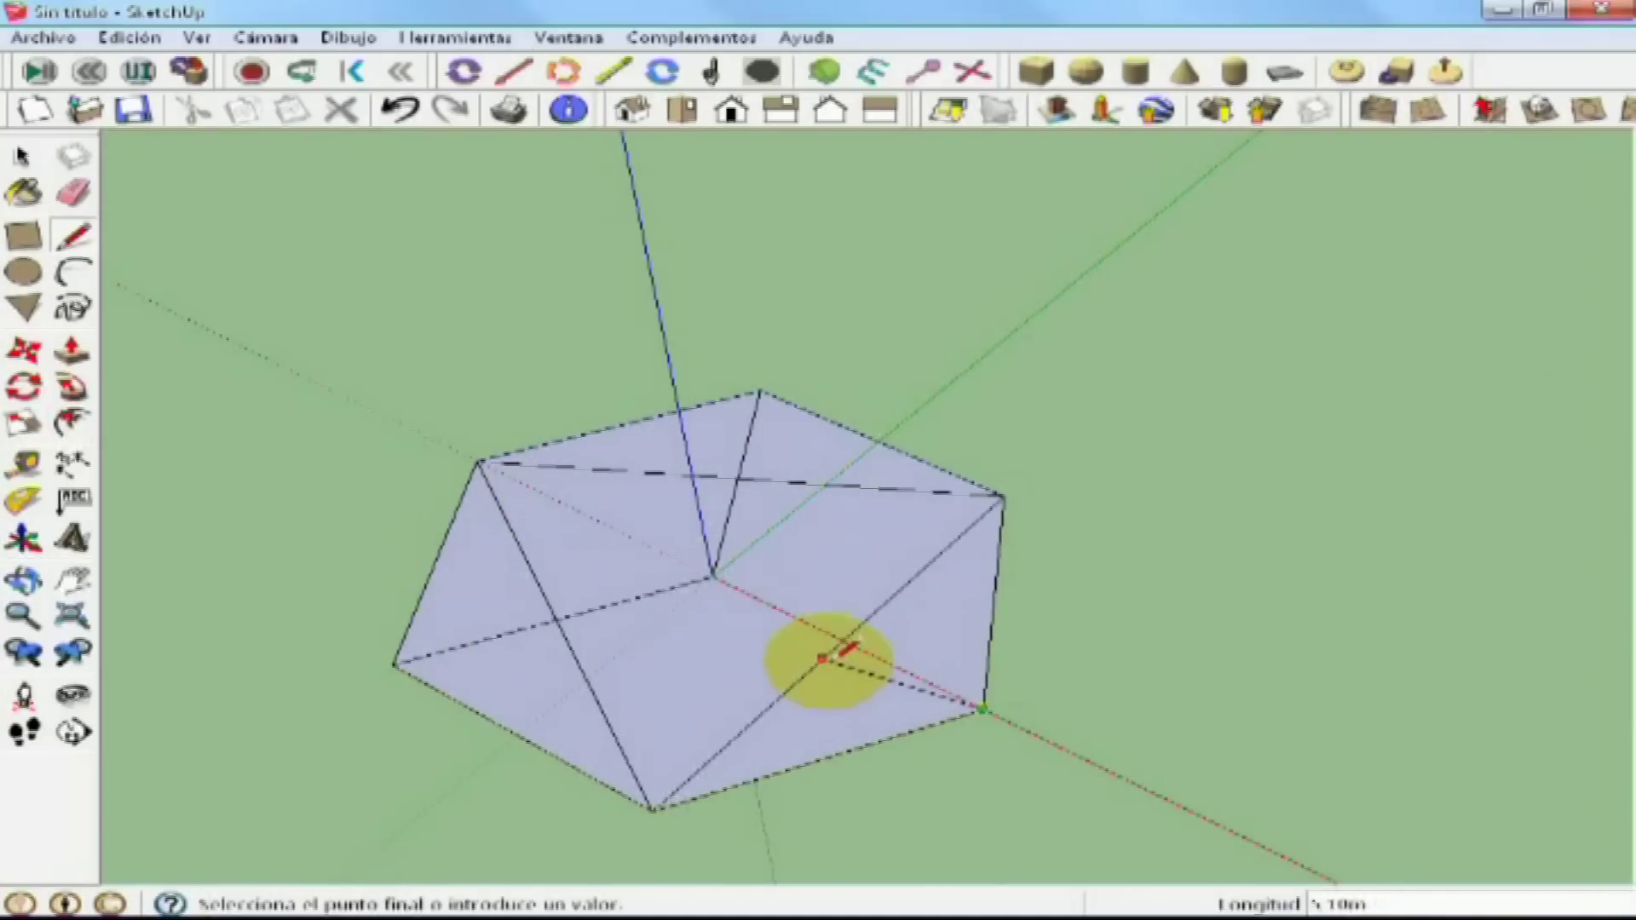
Step: Erase the line segments inside the hexagon's central triangle and delete the central face
click(75, 190)
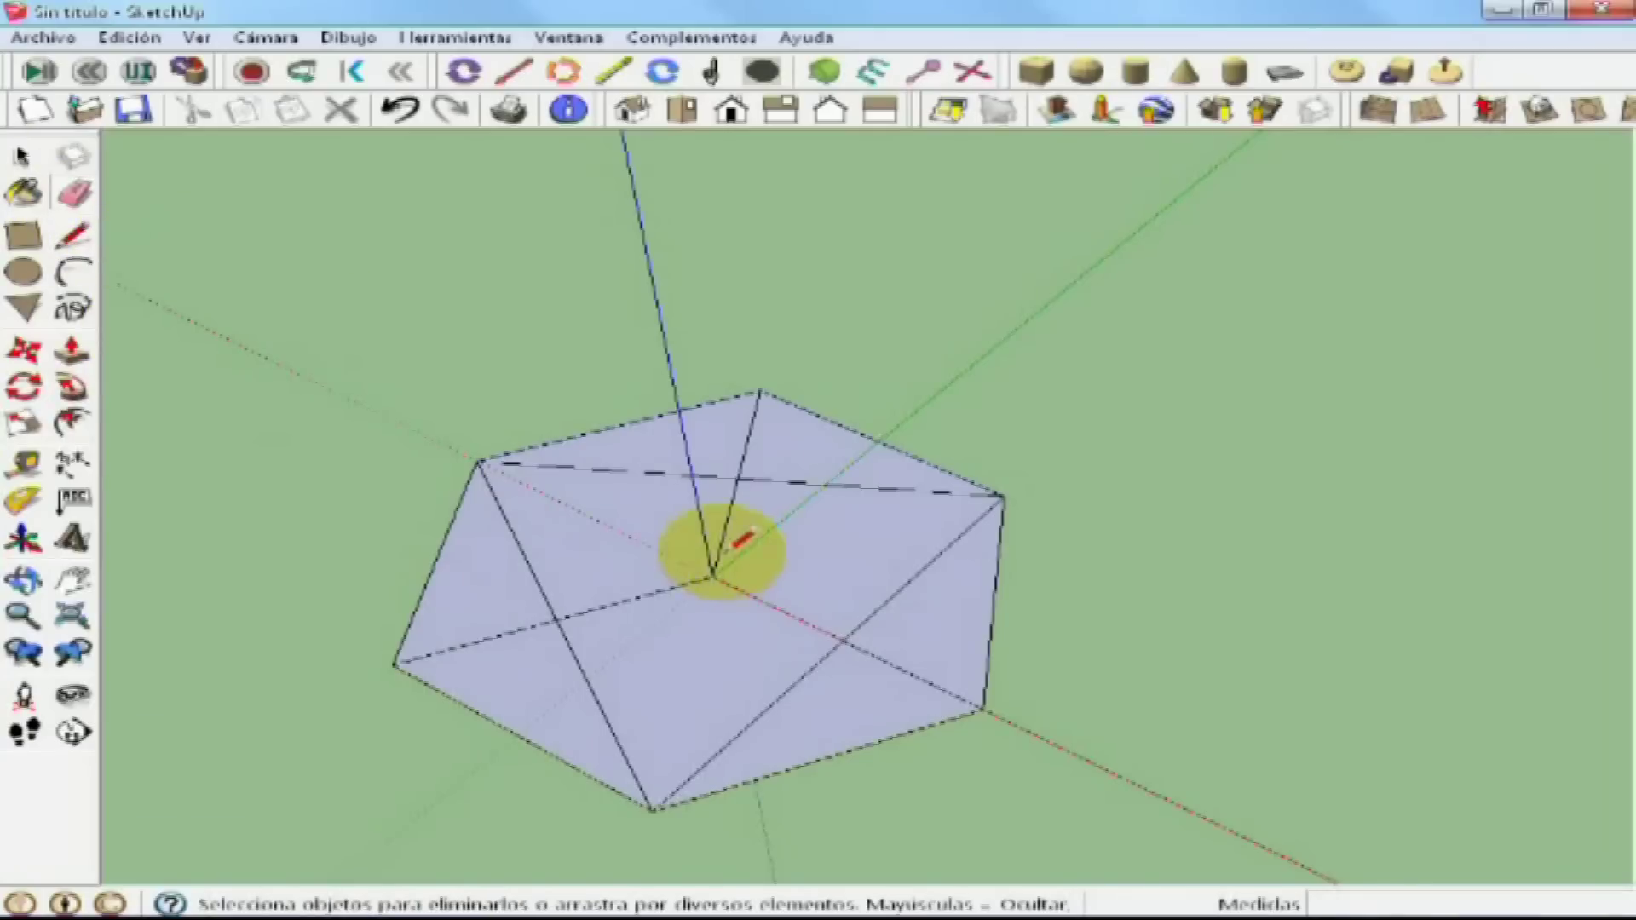
right_click(679, 577)
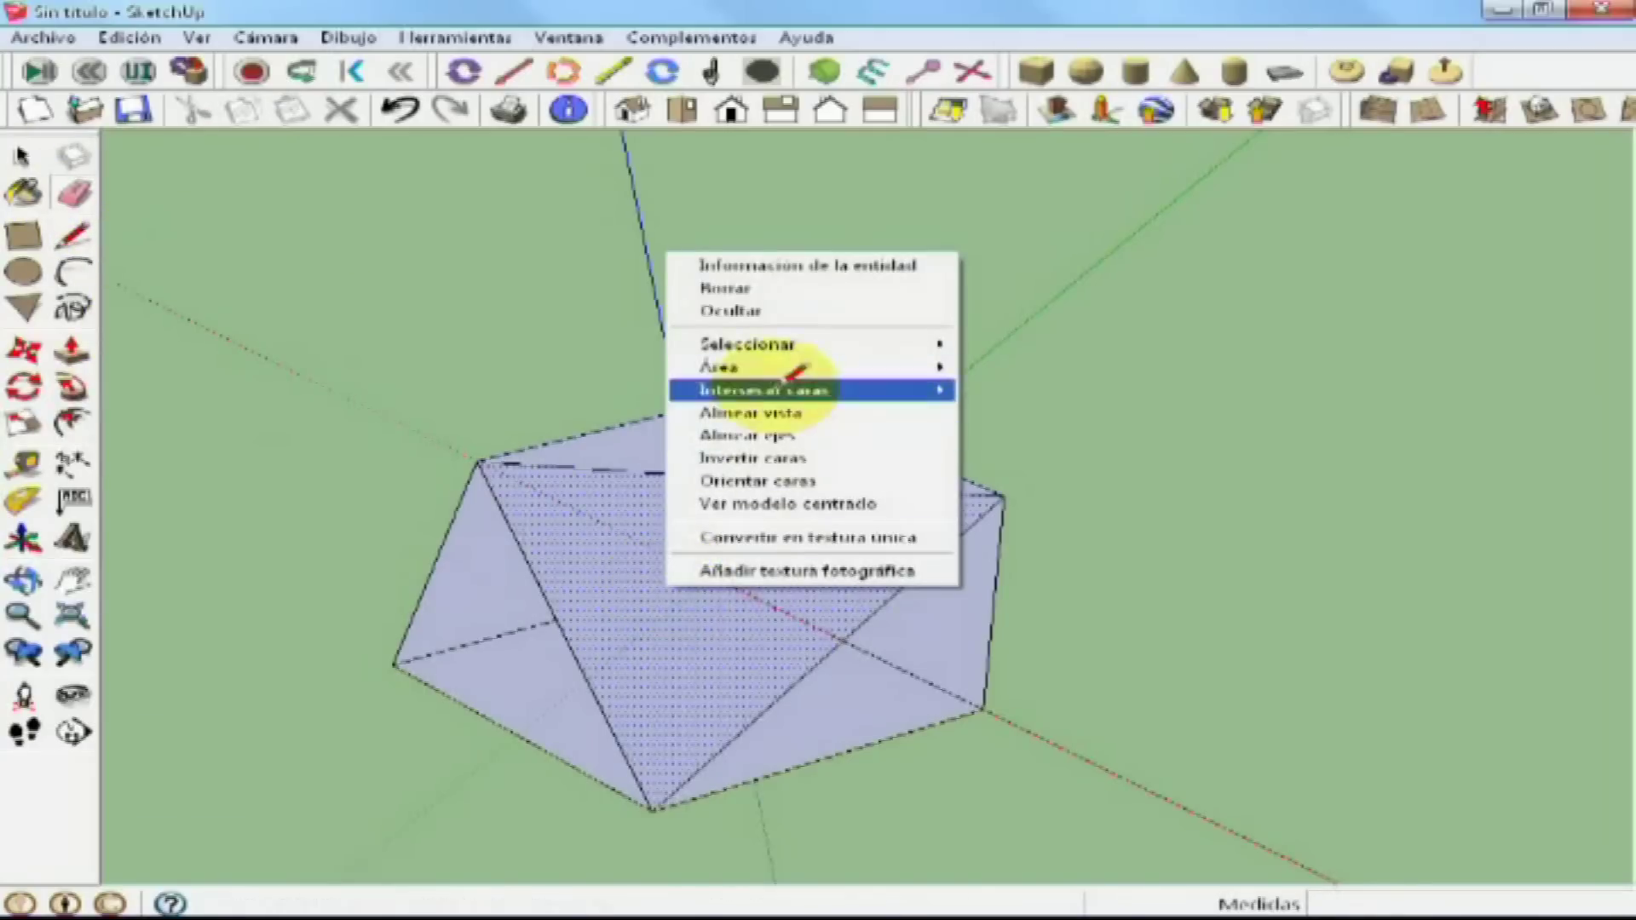
click(810, 281)
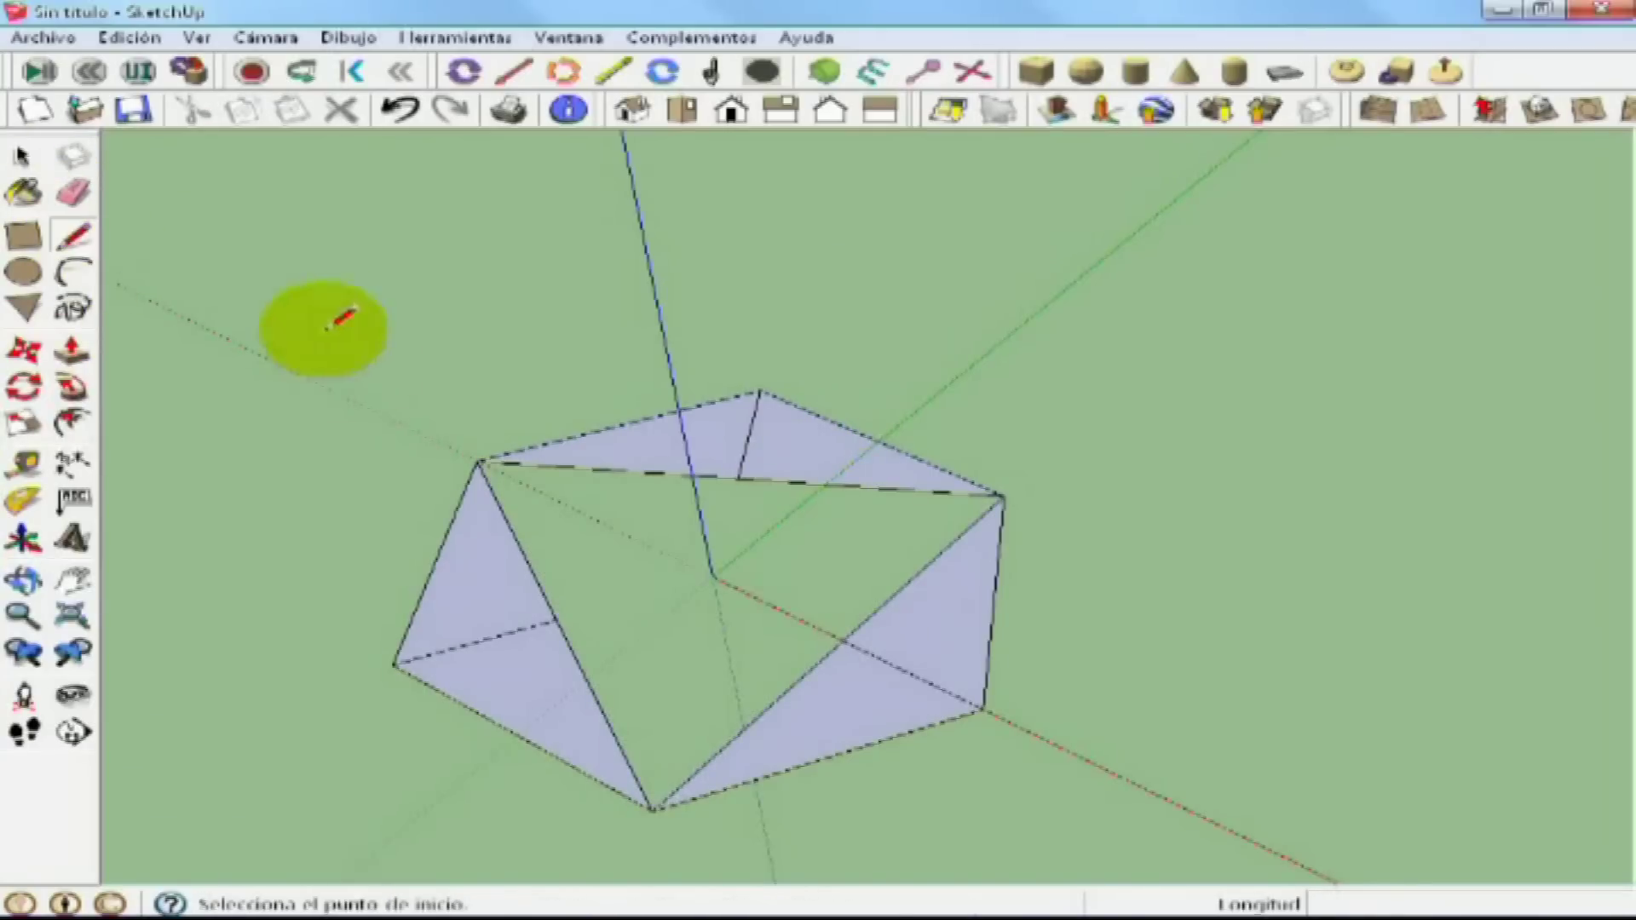
Step: Draw two upright triangles on the rear side of the triangular opening, rising vertically at its ends and meeting at its midpoint
click(477, 461)
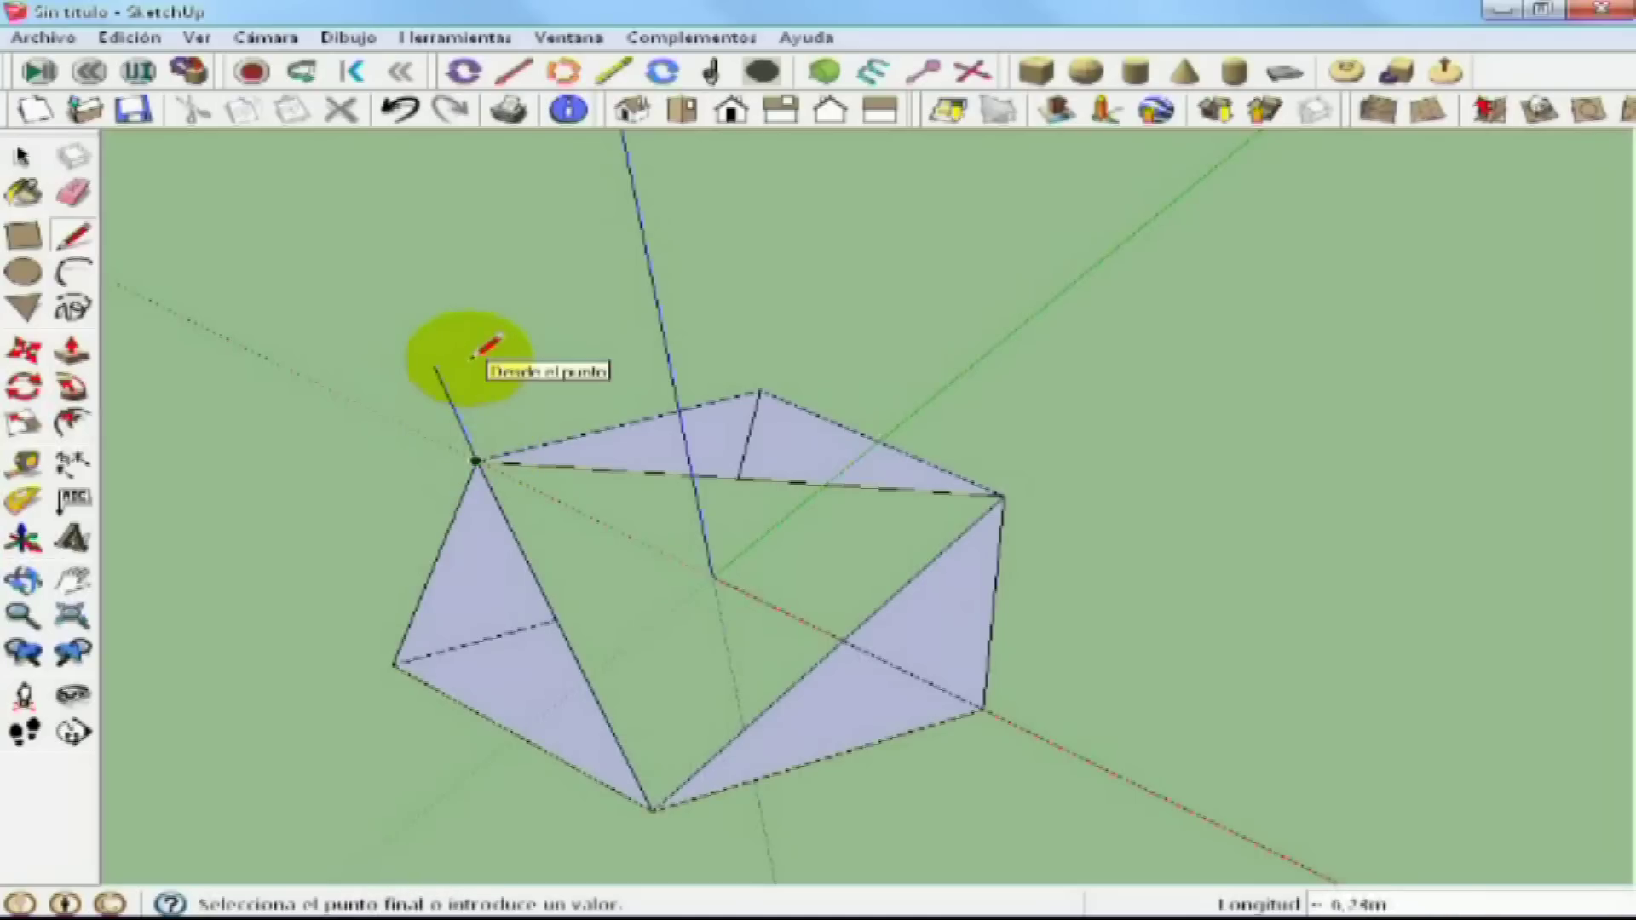
click(443, 388)
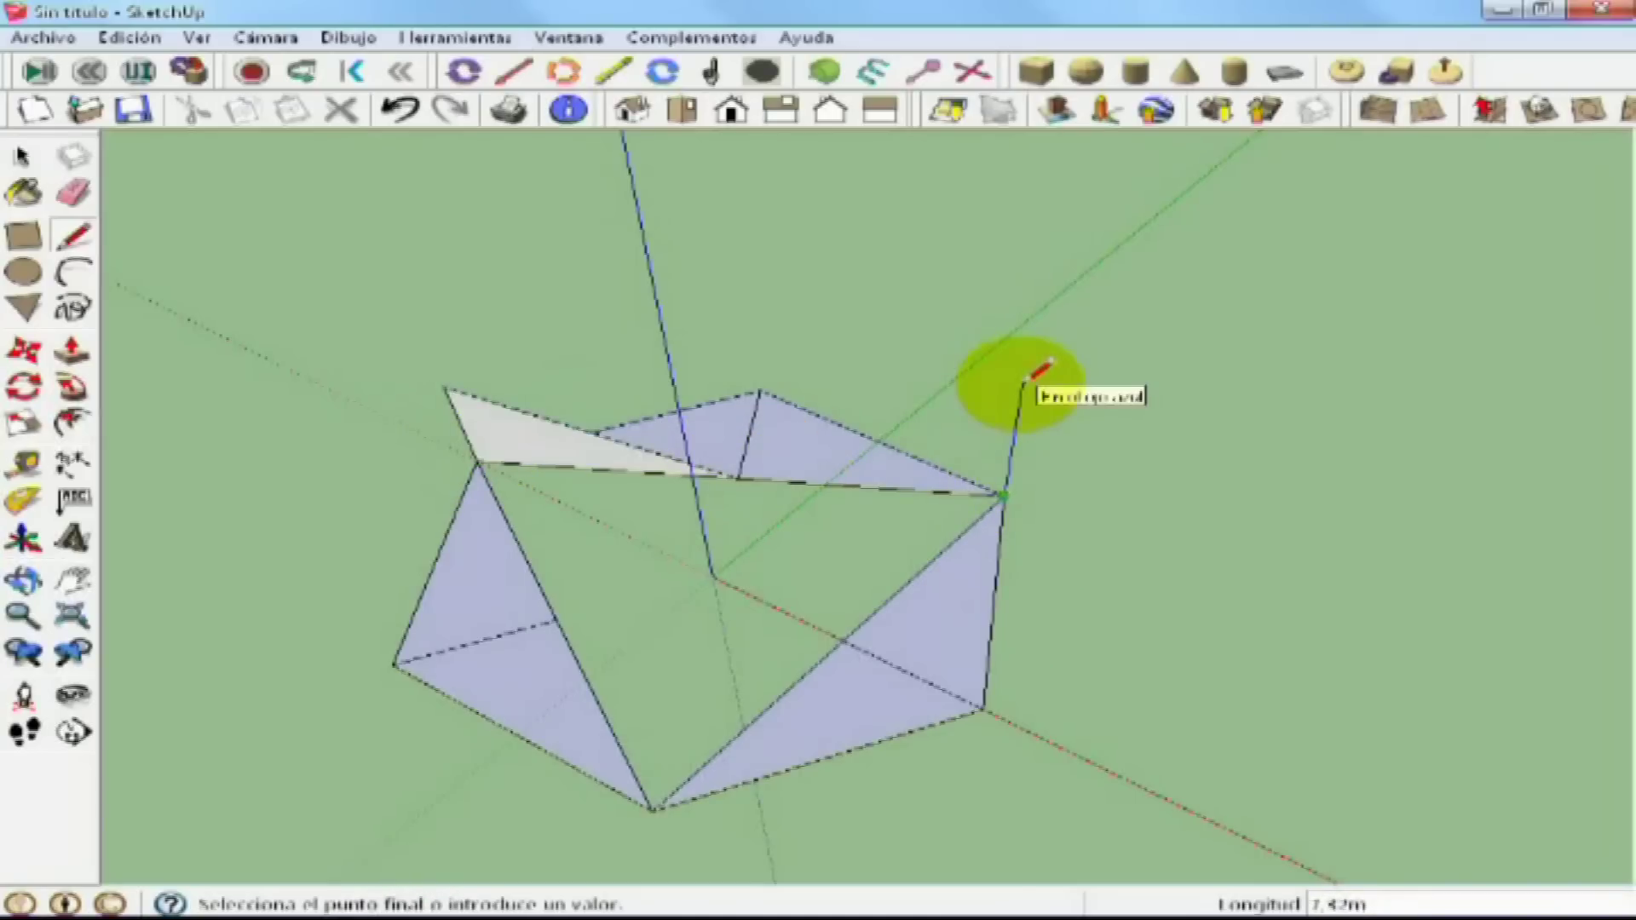
click(1016, 423)
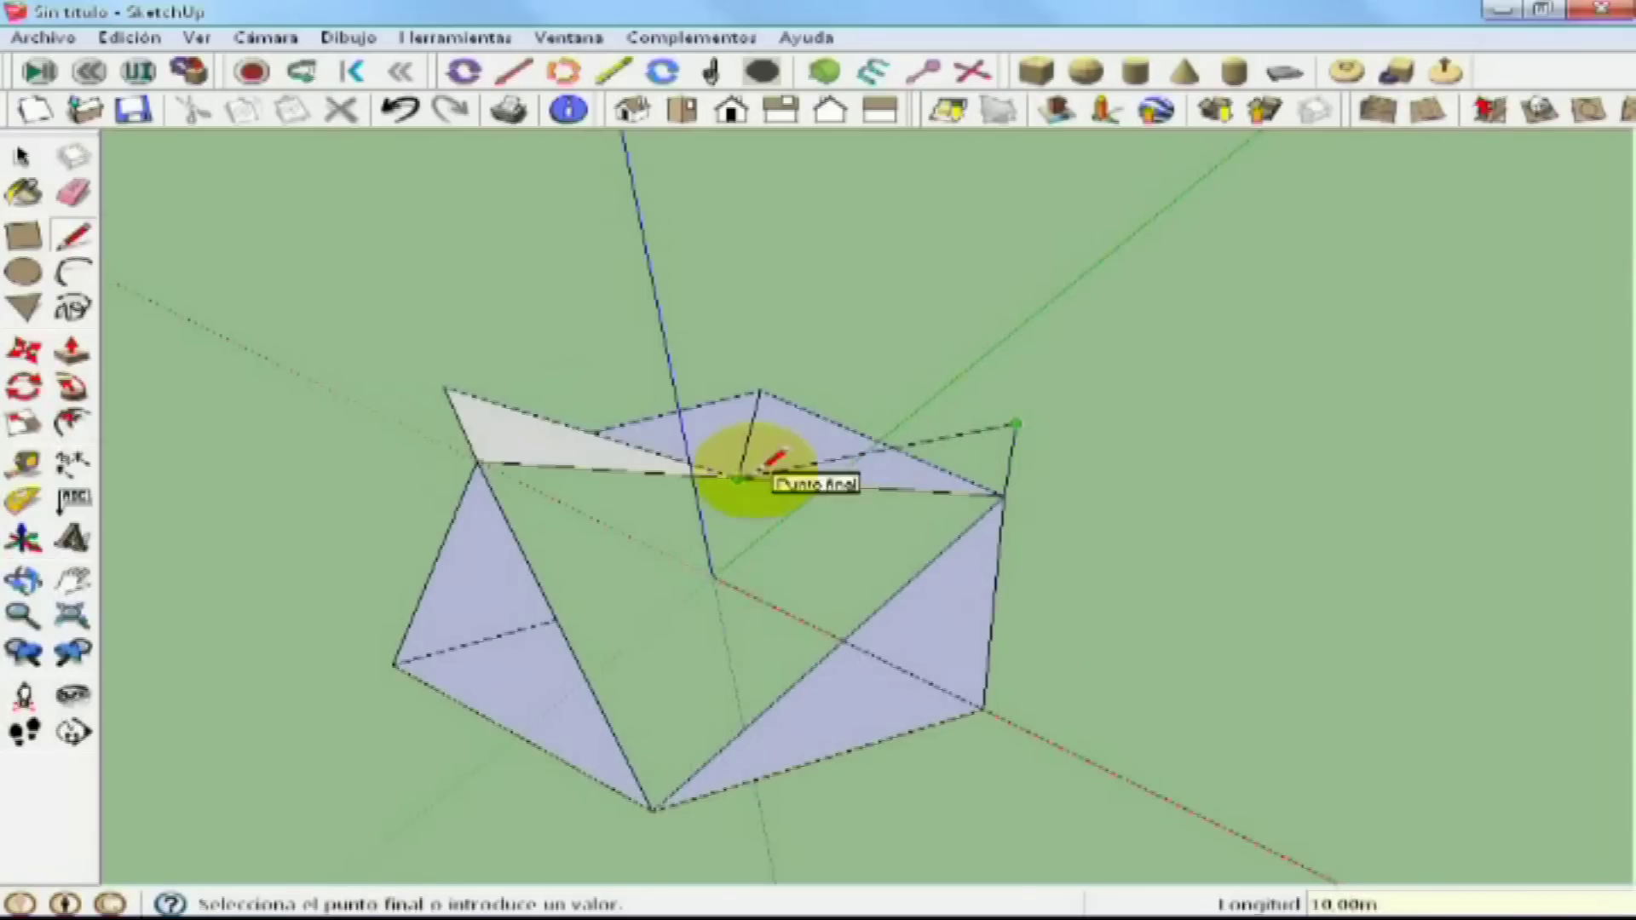
Step: Draw two upright triangles along the second side of the opening, from the vertical edges at its ends down to its midpoint
click(651, 809)
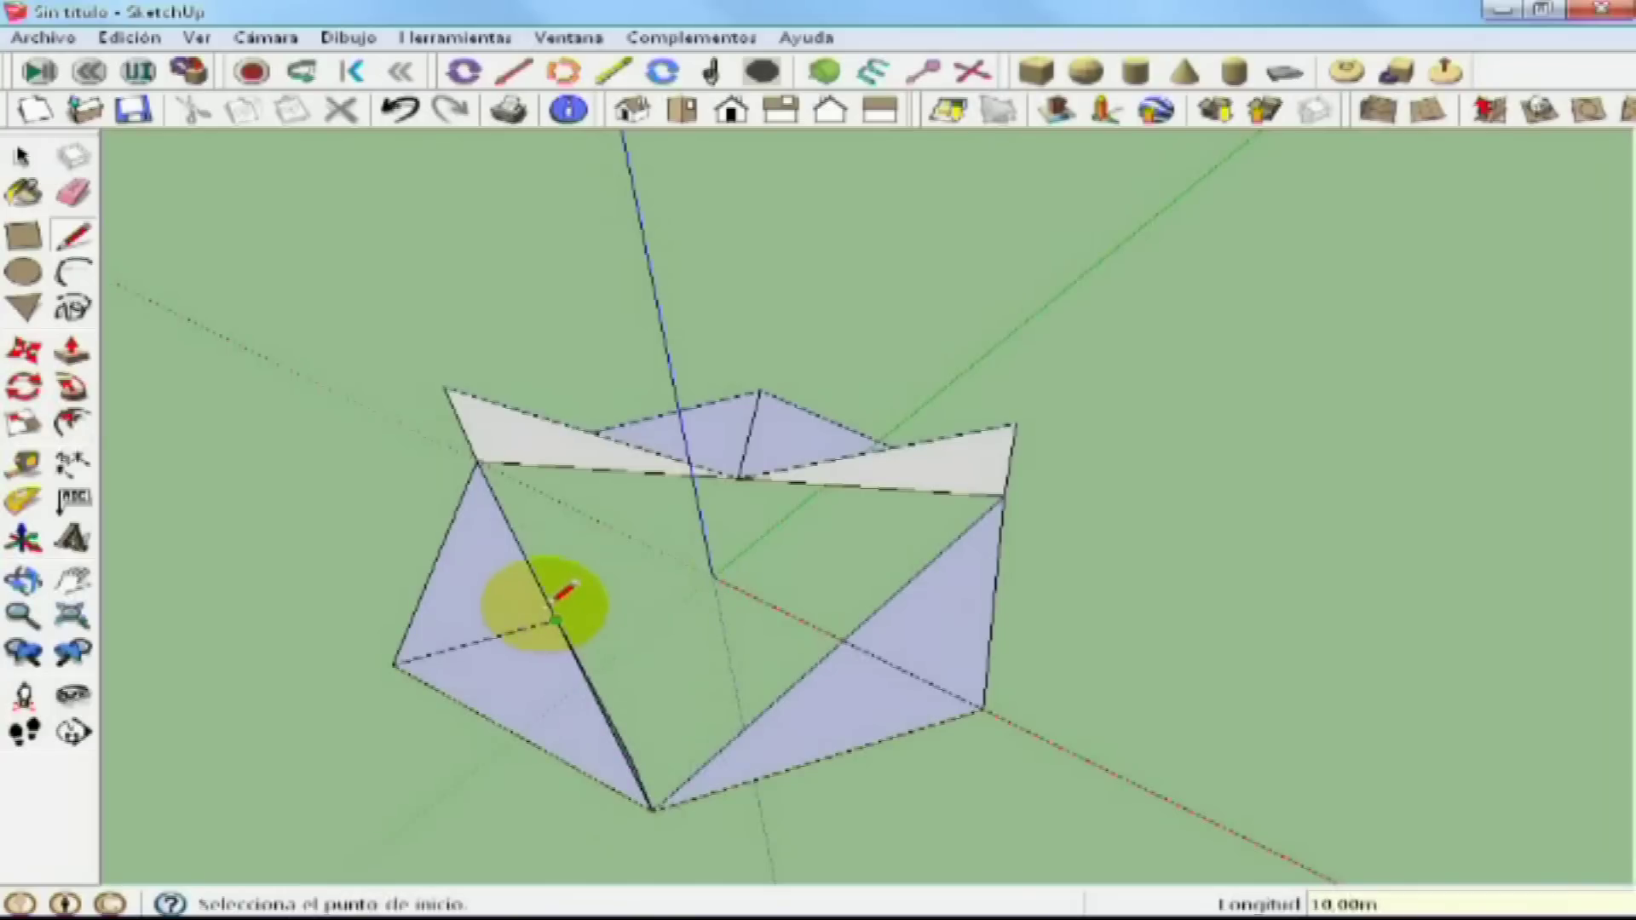
middle_drag(519, 532, 755, 457)
click(648, 684)
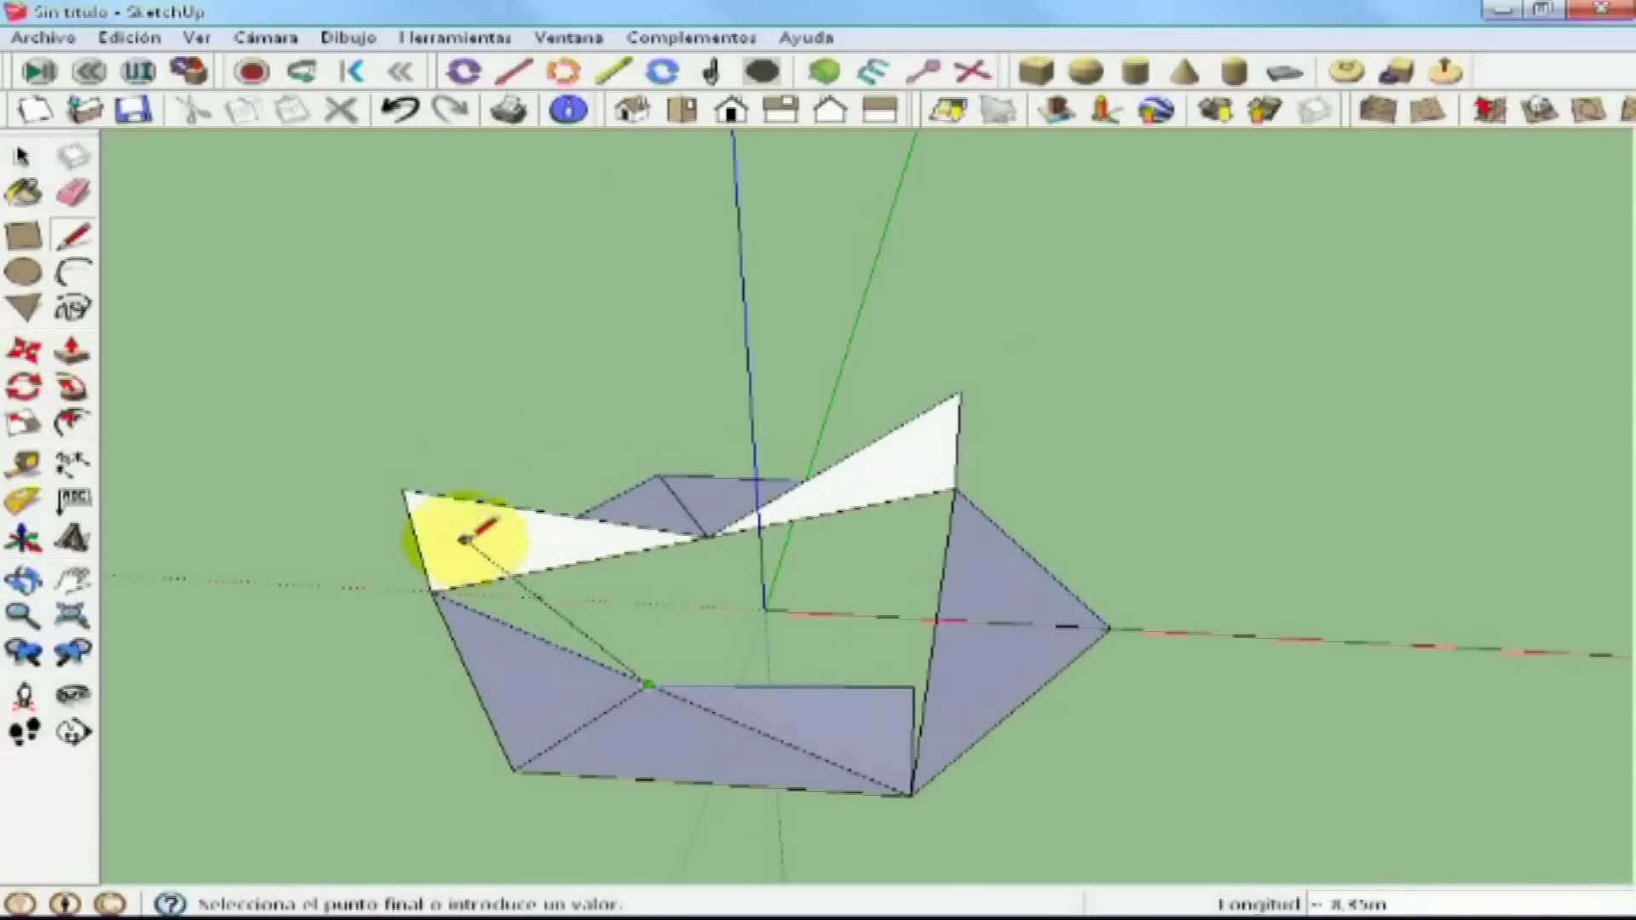
Step: Complete the third side of the opening with two upright triangles joining the tops of the vertical edges to its midpoint
middle_drag(1074, 626, 621, 540)
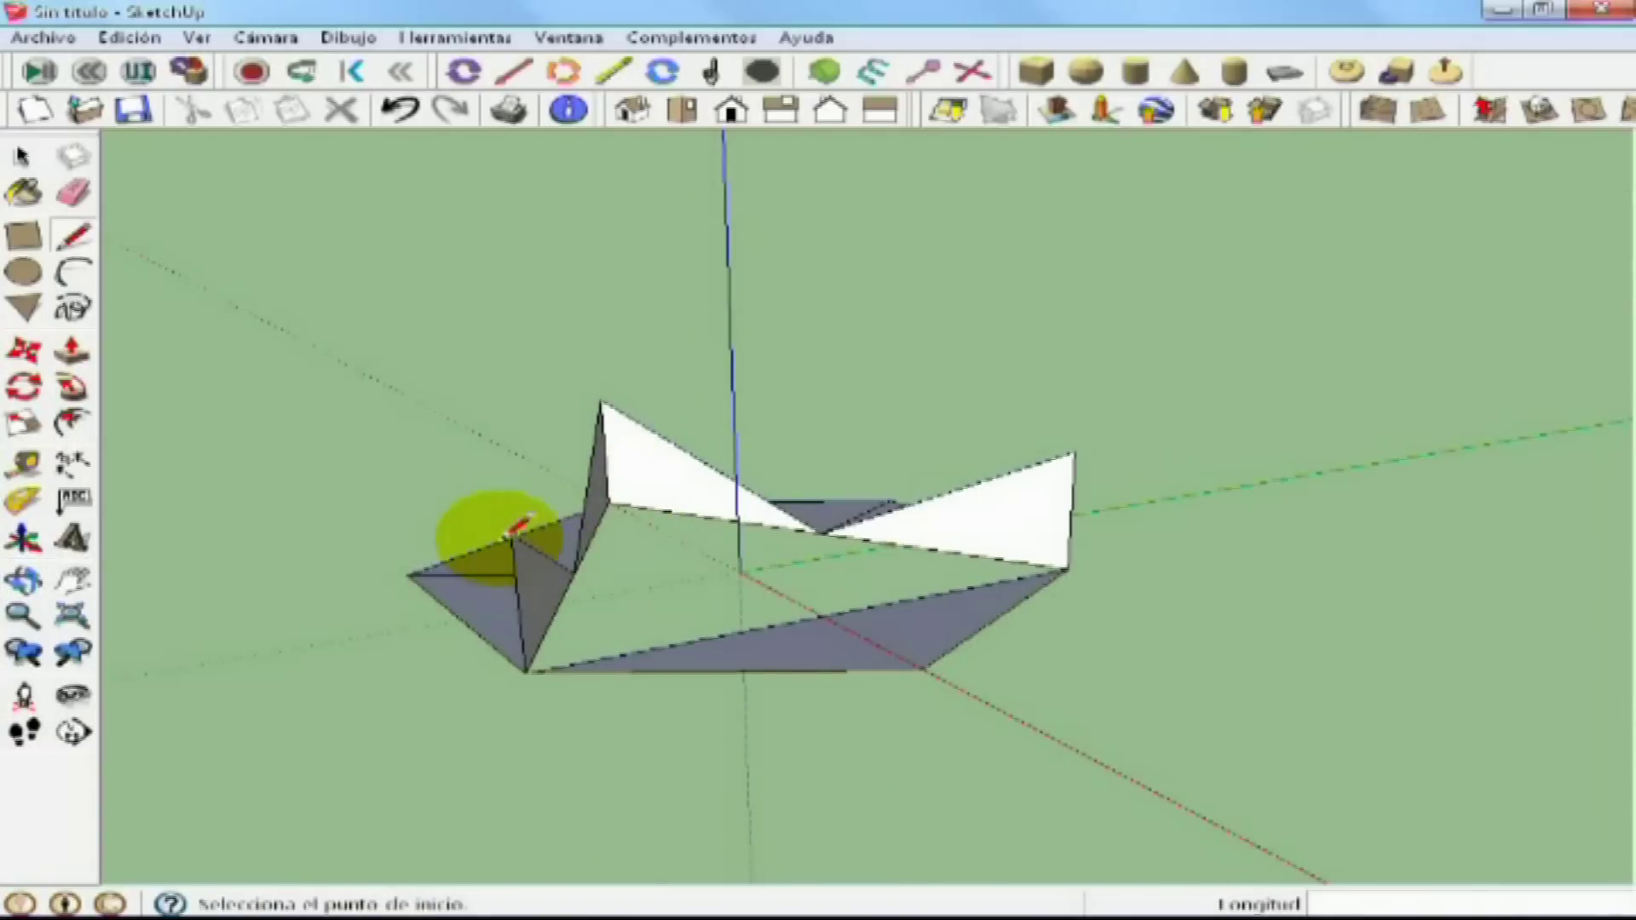
click(511, 535)
click(820, 620)
click(831, 596)
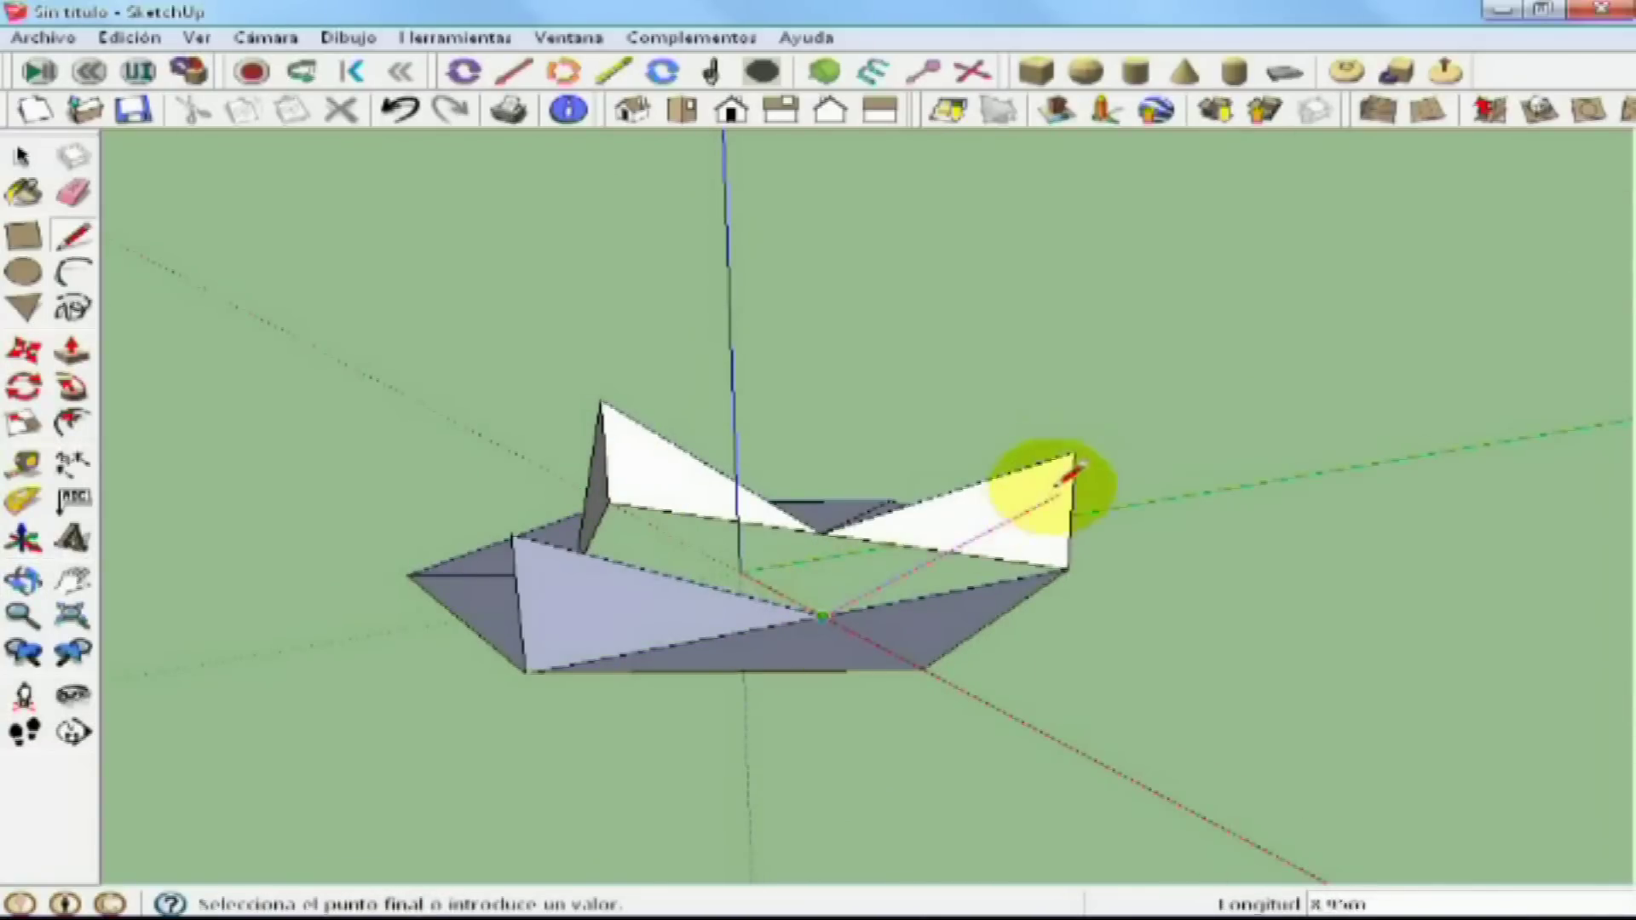
click(1069, 460)
Step: Group each of the two flat triangles at the positive red axis separately, together with its upright triangle
mouse_move(989, 387)
middle_down()
mouse_move(941, 660)
mouse_move(943, 759)
mouse_move(920, 366)
mouse_move(968, 230)
mouse_move(1056, 343)
mouse_move(989, 631)
mouse_move(942, 292)
mouse_move(851, 778)
mouse_move(886, 748)
mouse_move(840, 585)
mouse_move(241, 205)
middle_up()
click(24, 153)
drag(1085, 468, 878, 455)
right_click(968, 458)
click(1090, 640)
click(866, 631)
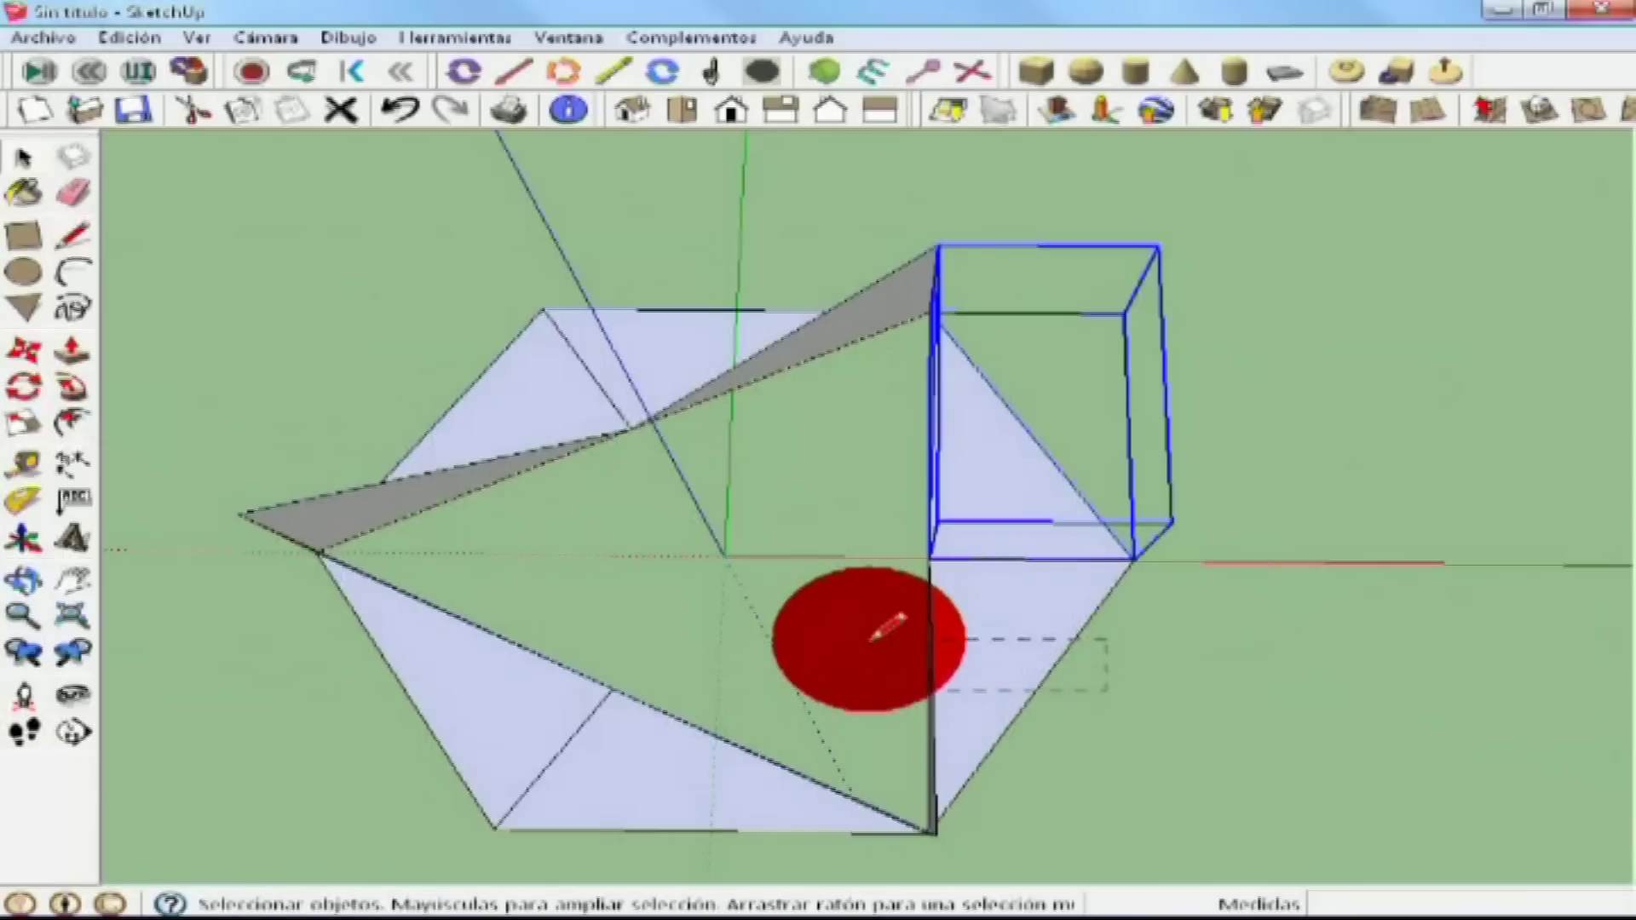
right_click(988, 665)
click(932, 615)
Step: Make a separate group of each of the two front pieces, combining the flat triangle with its upright triangle
click(741, 683)
right_click(740, 791)
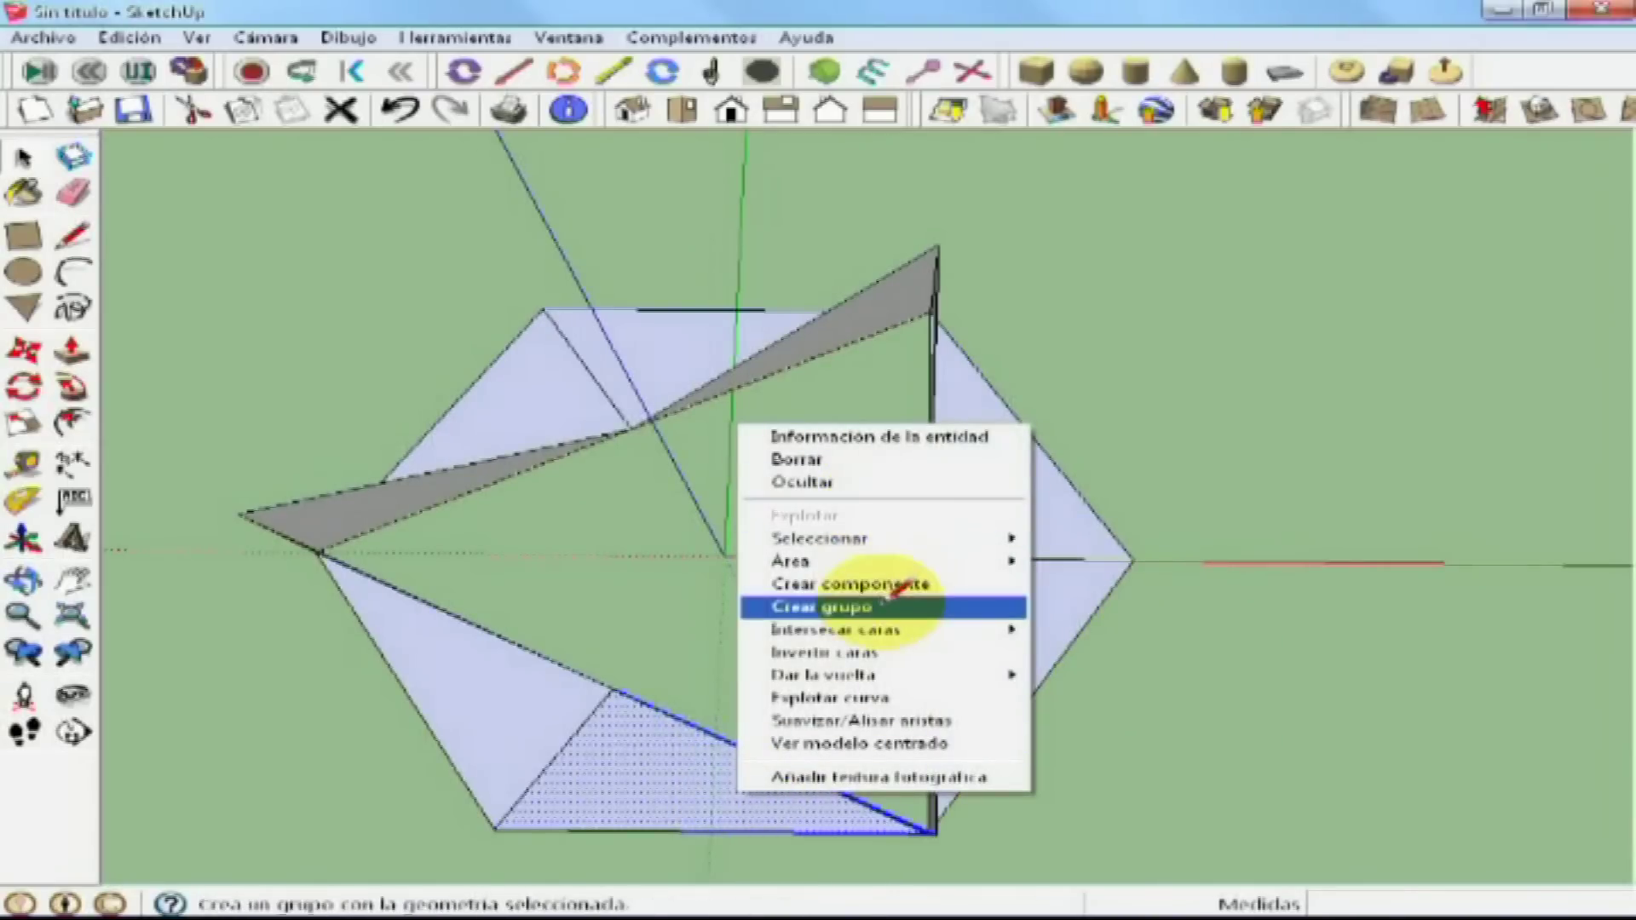
click(843, 606)
drag(389, 763, 371, 598)
right_click(371, 599)
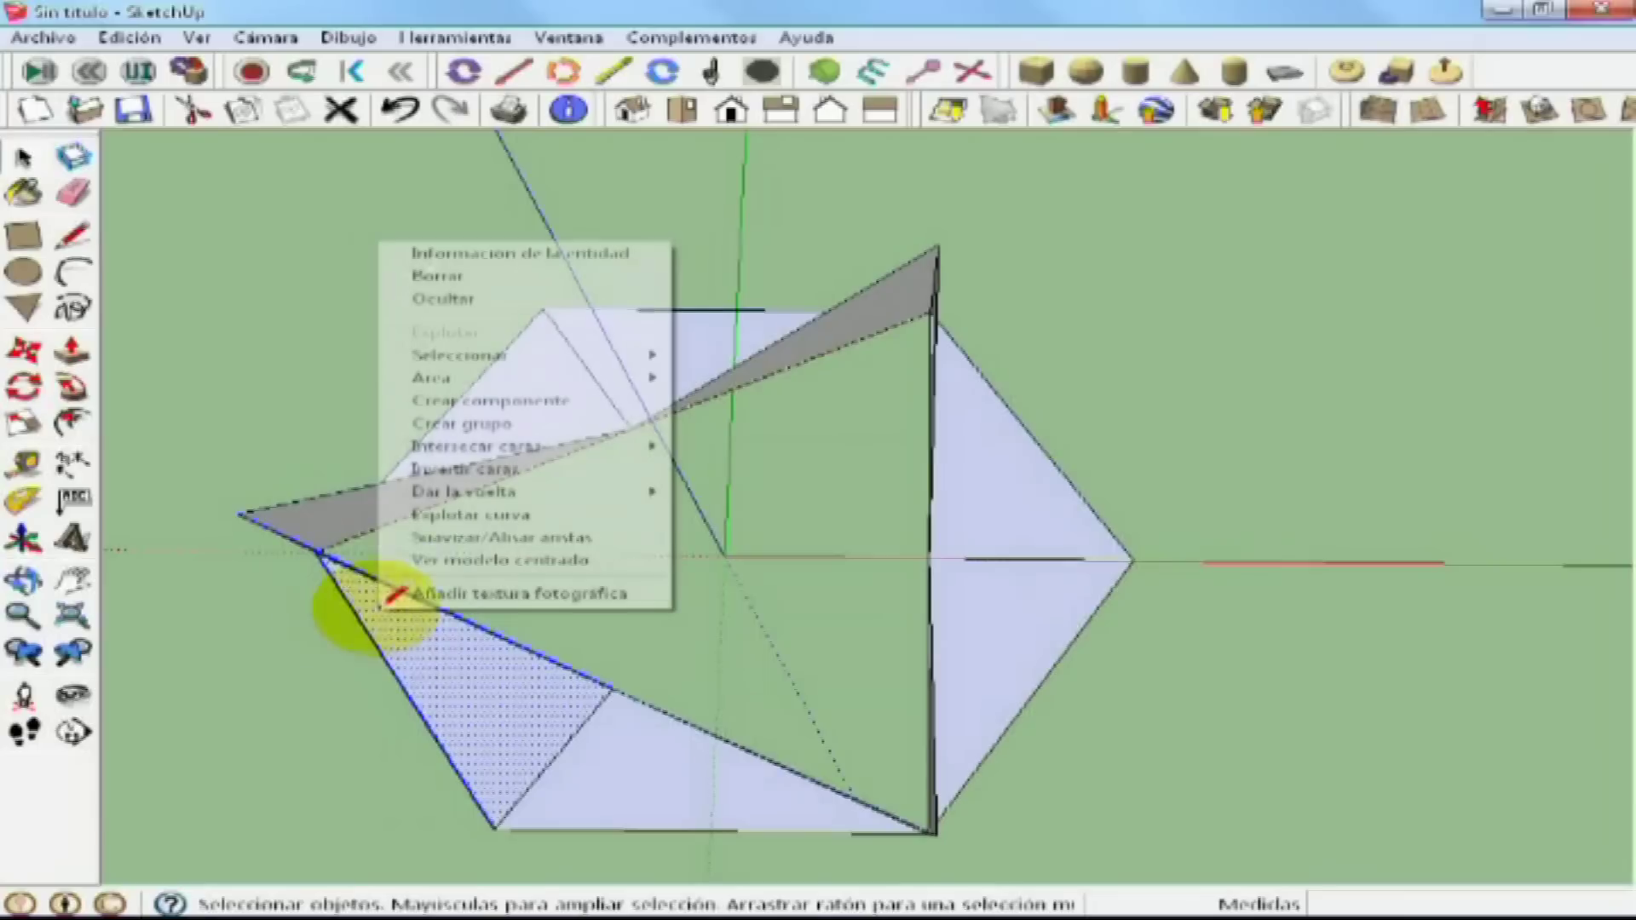
click(528, 424)
Step: Make a separate group of each of the two rear pieces, combining the flat triangle with its upright triangle
drag(554, 463, 409, 354)
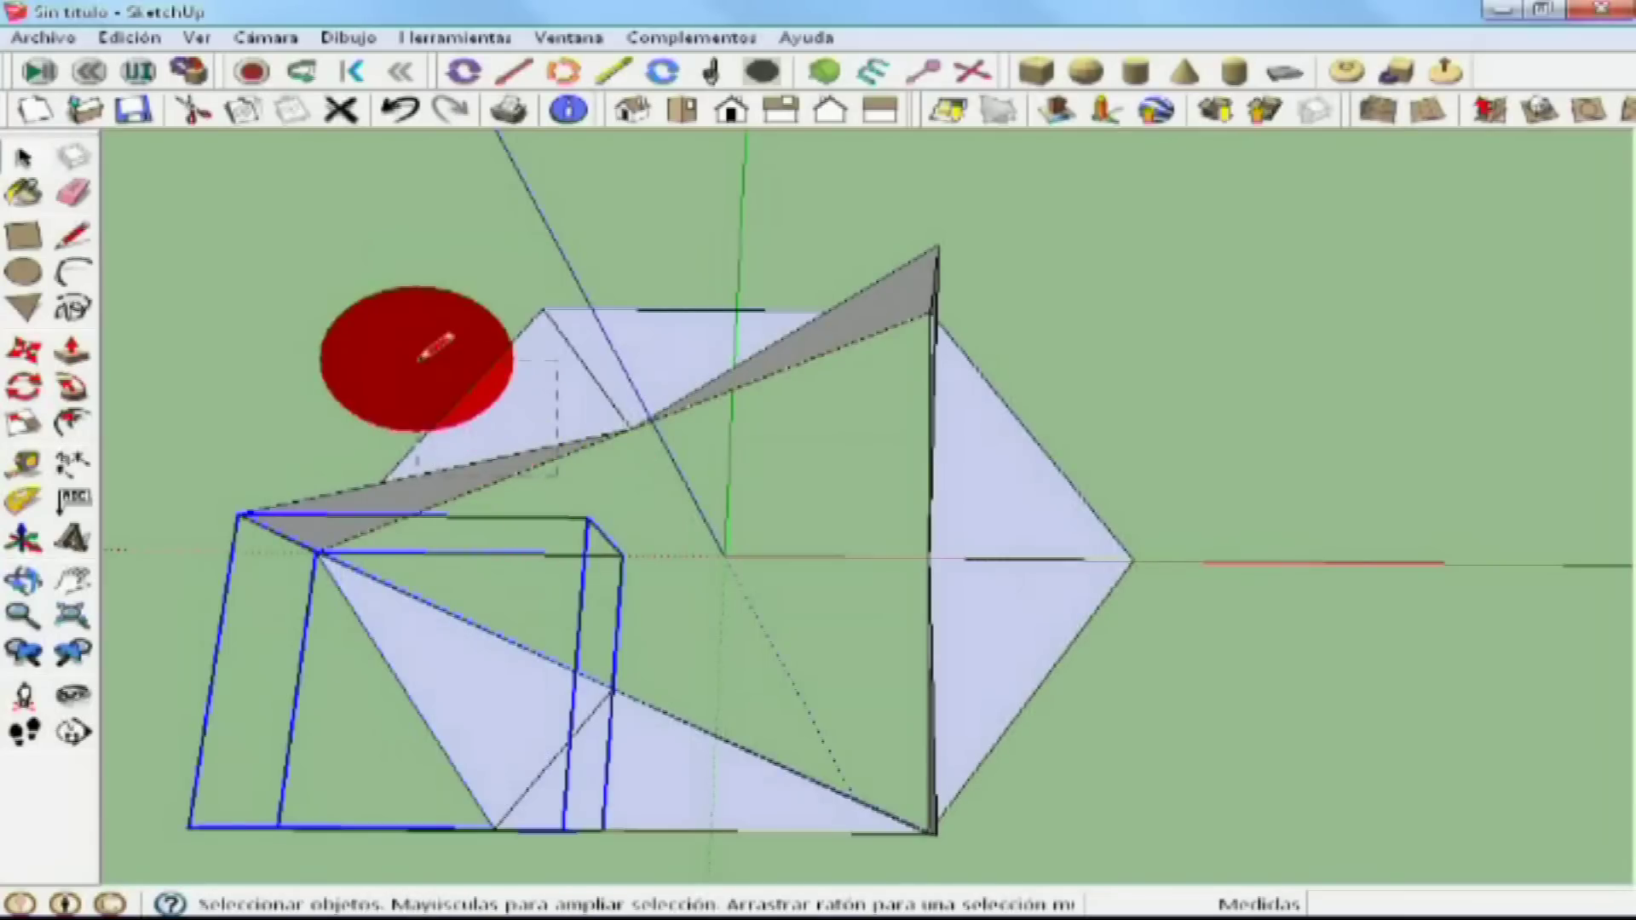
right_click(475, 418)
click(557, 600)
click(750, 307)
right_click(799, 333)
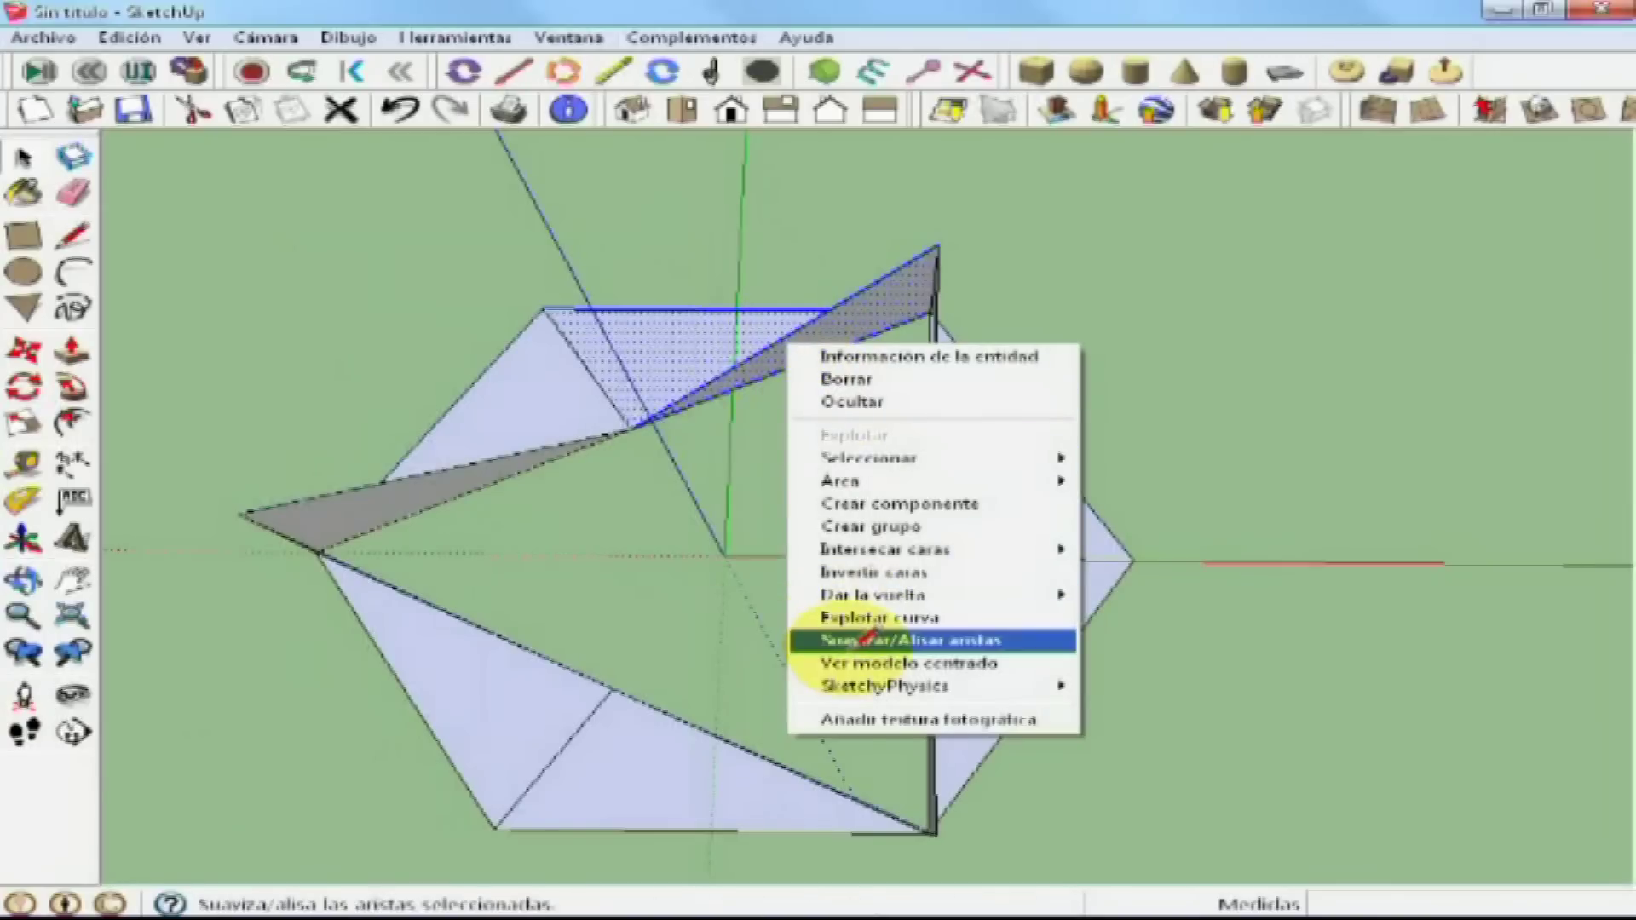
click(896, 523)
Step: Set the SketchyPhysics shape of the two groups at the positive red axis to convexhull
click(971, 490)
right_click(963, 508)
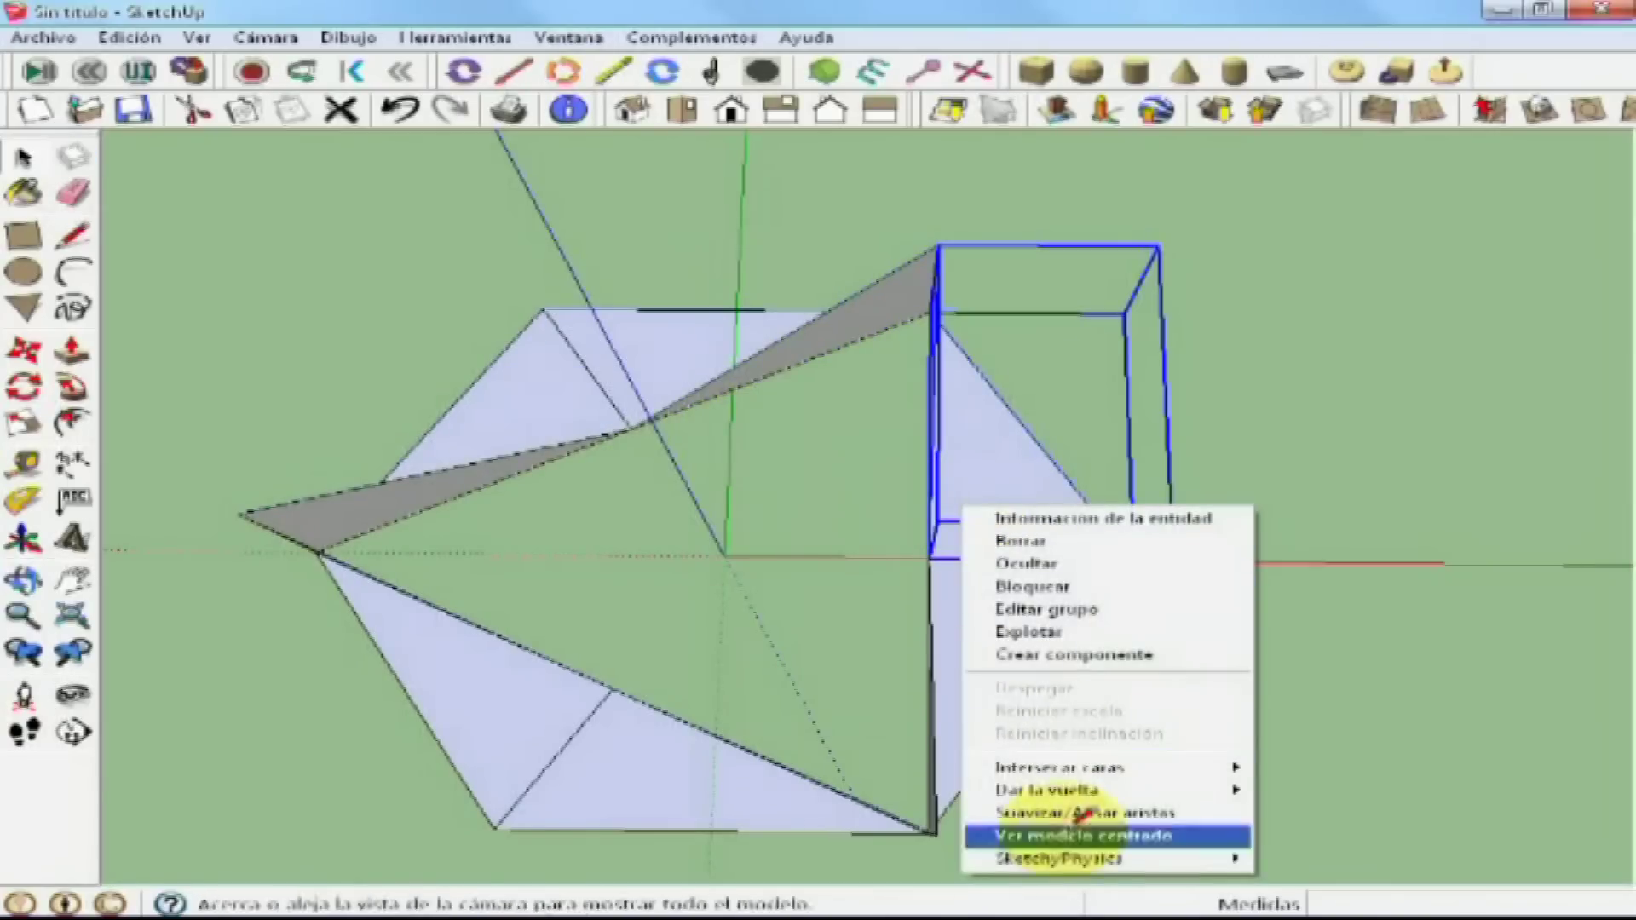
mouse_move(1107, 859)
mouse_move(1406, 811)
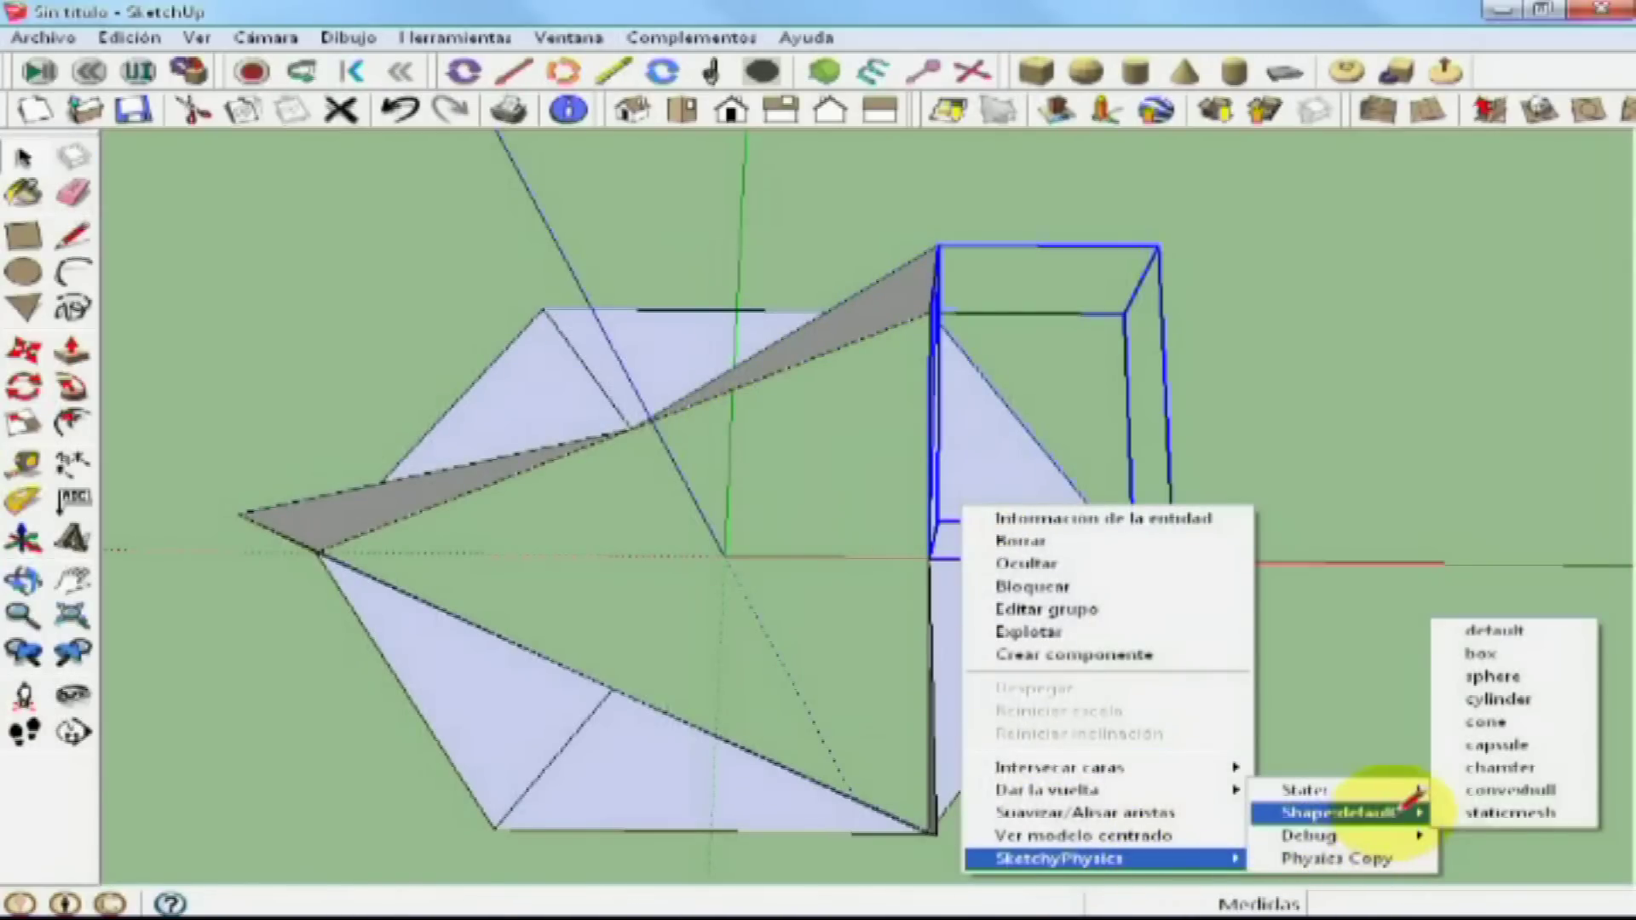
click(1483, 790)
right_click(1018, 701)
mouse_move(1277, 686)
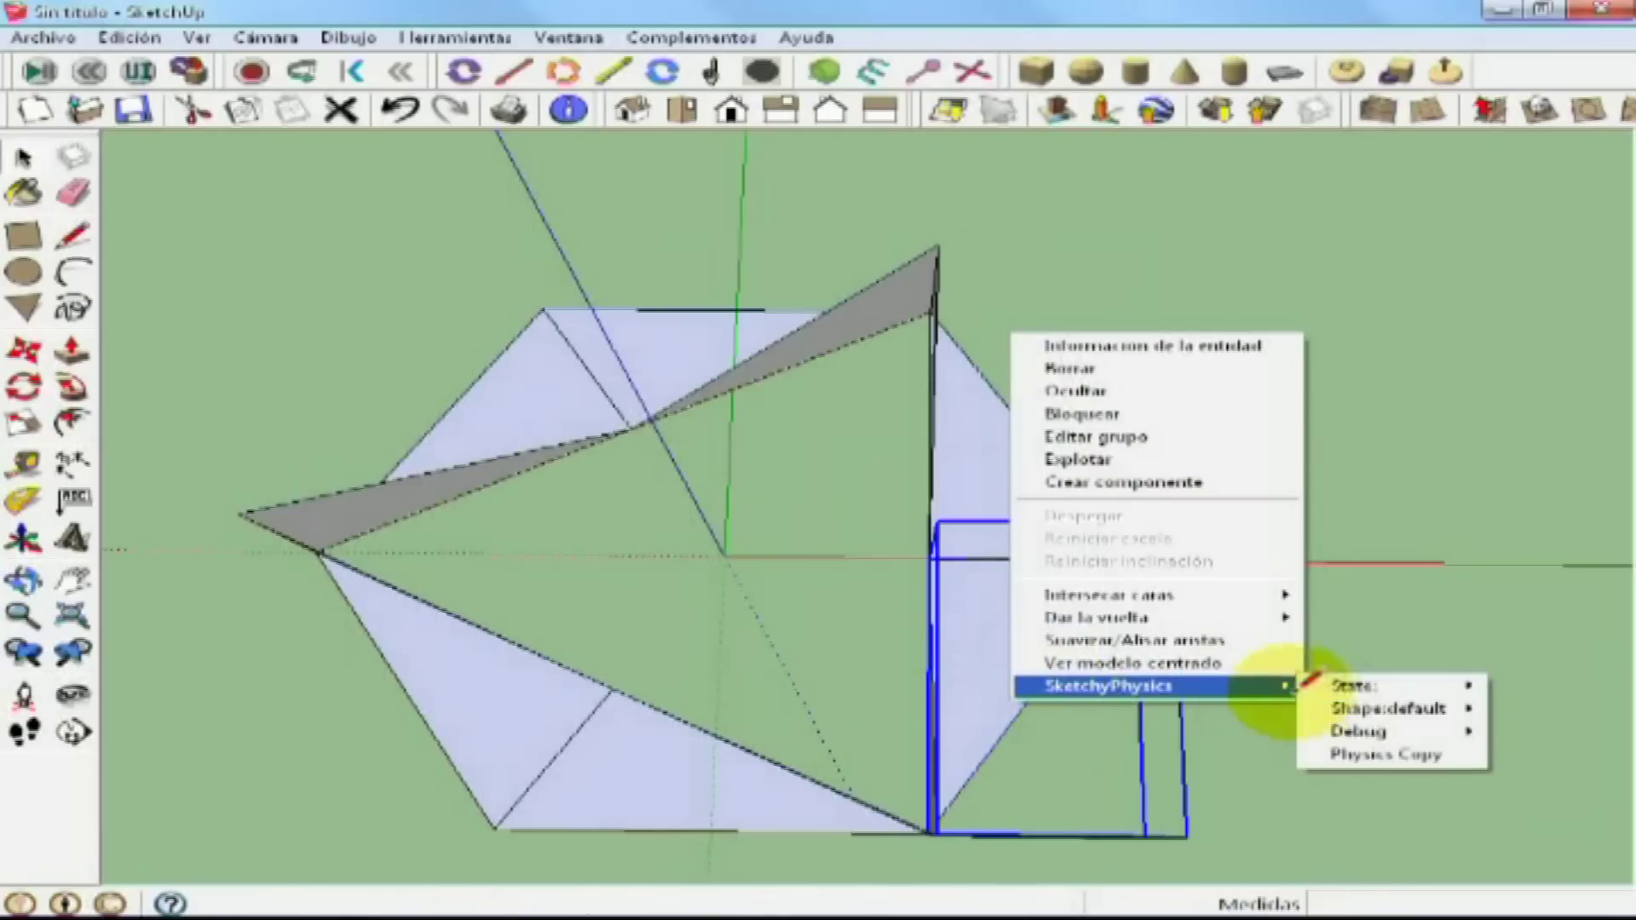
mouse_move(1389, 708)
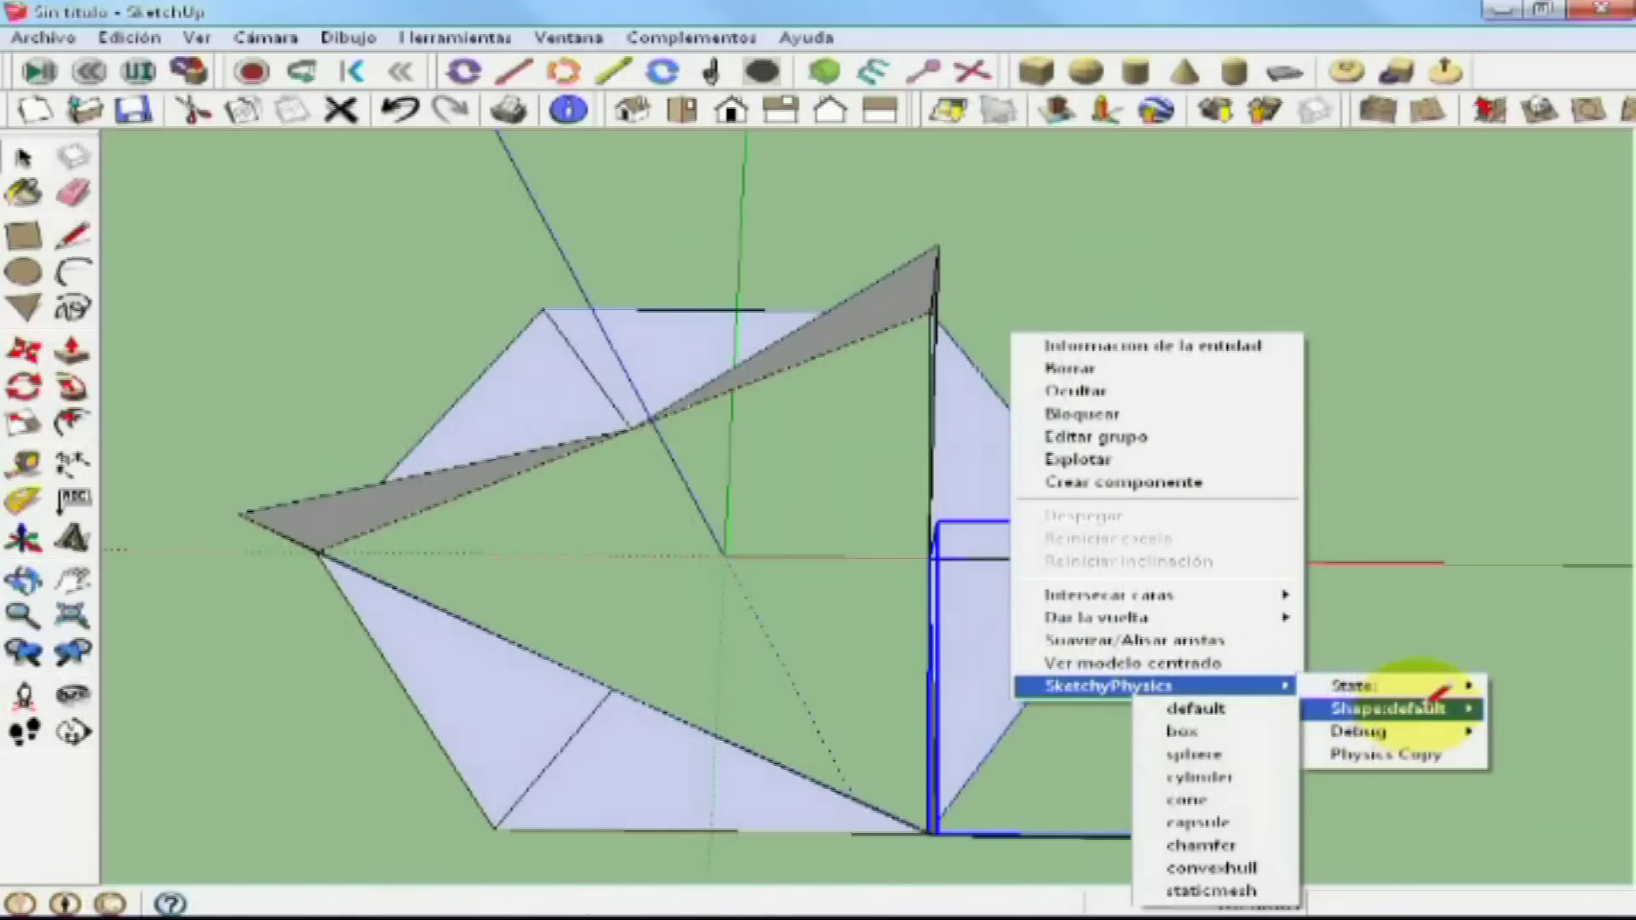
click(1225, 822)
Step: Set the SketchyPhysics shape of both front groups to convexhull
right_click(774, 825)
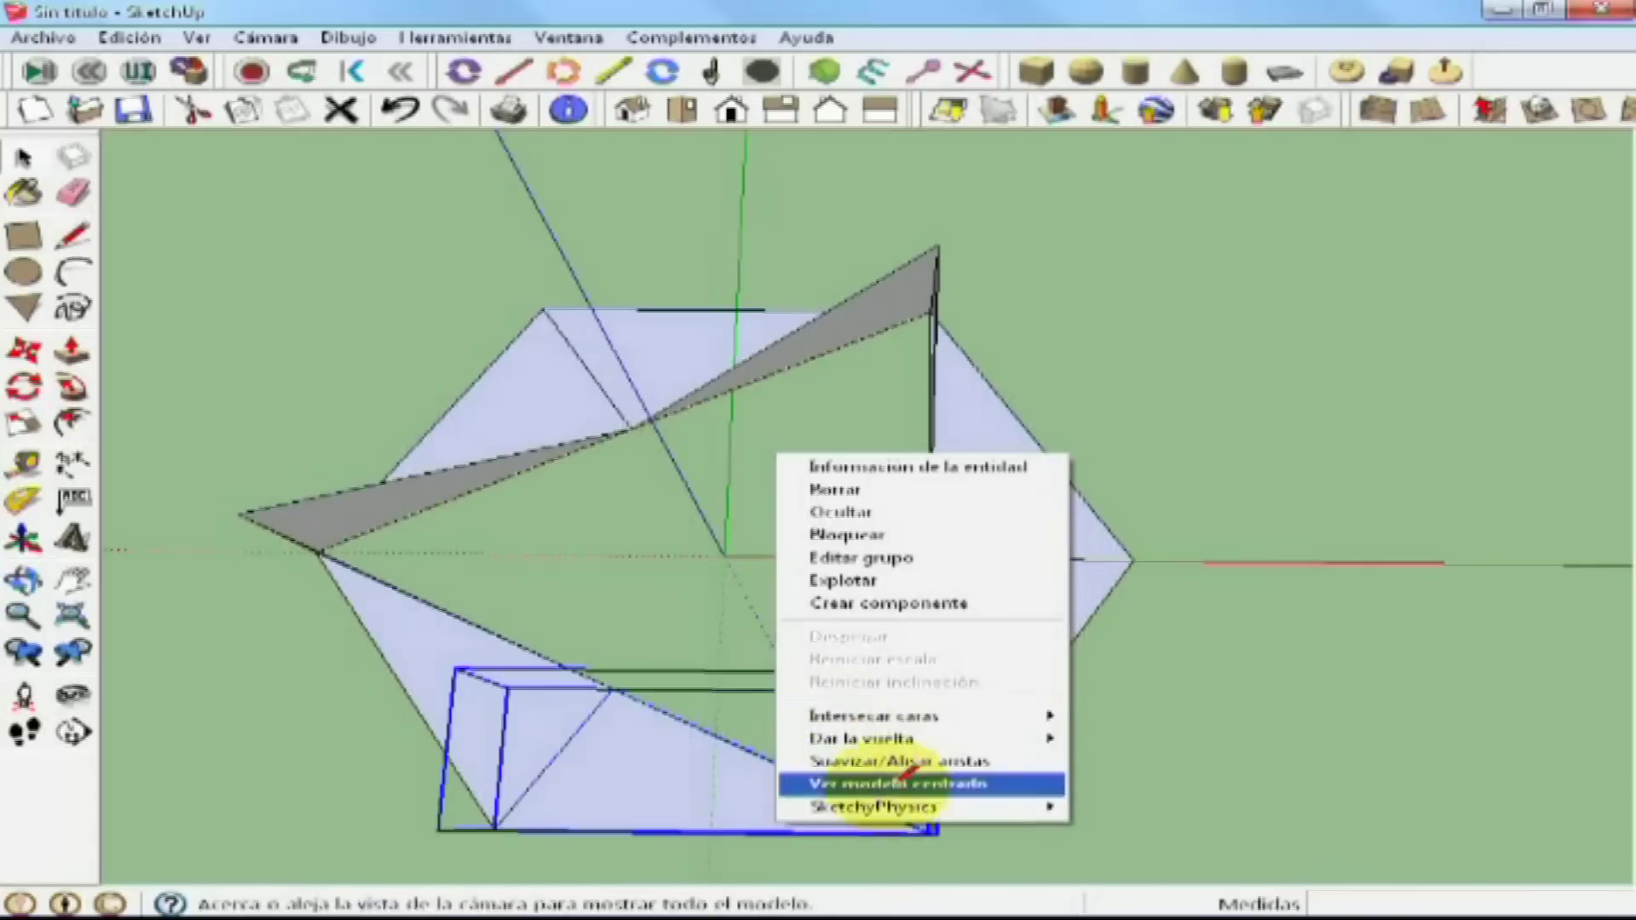
mouse_move(878, 806)
mouse_move(1176, 826)
click(1342, 805)
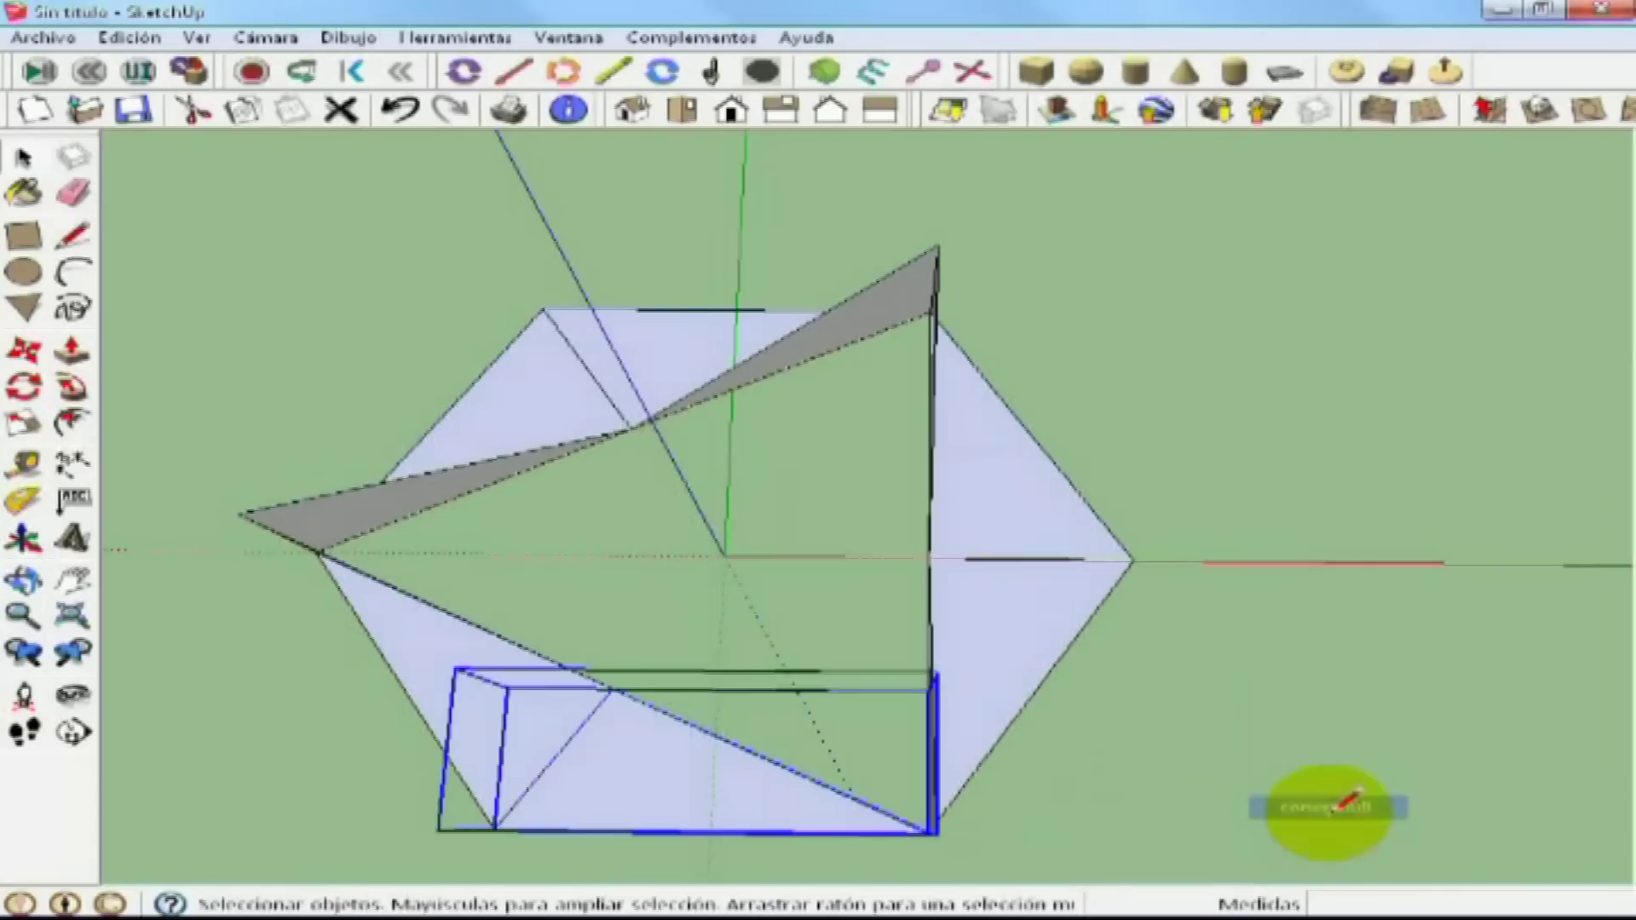
click(426, 724)
right_click(430, 664)
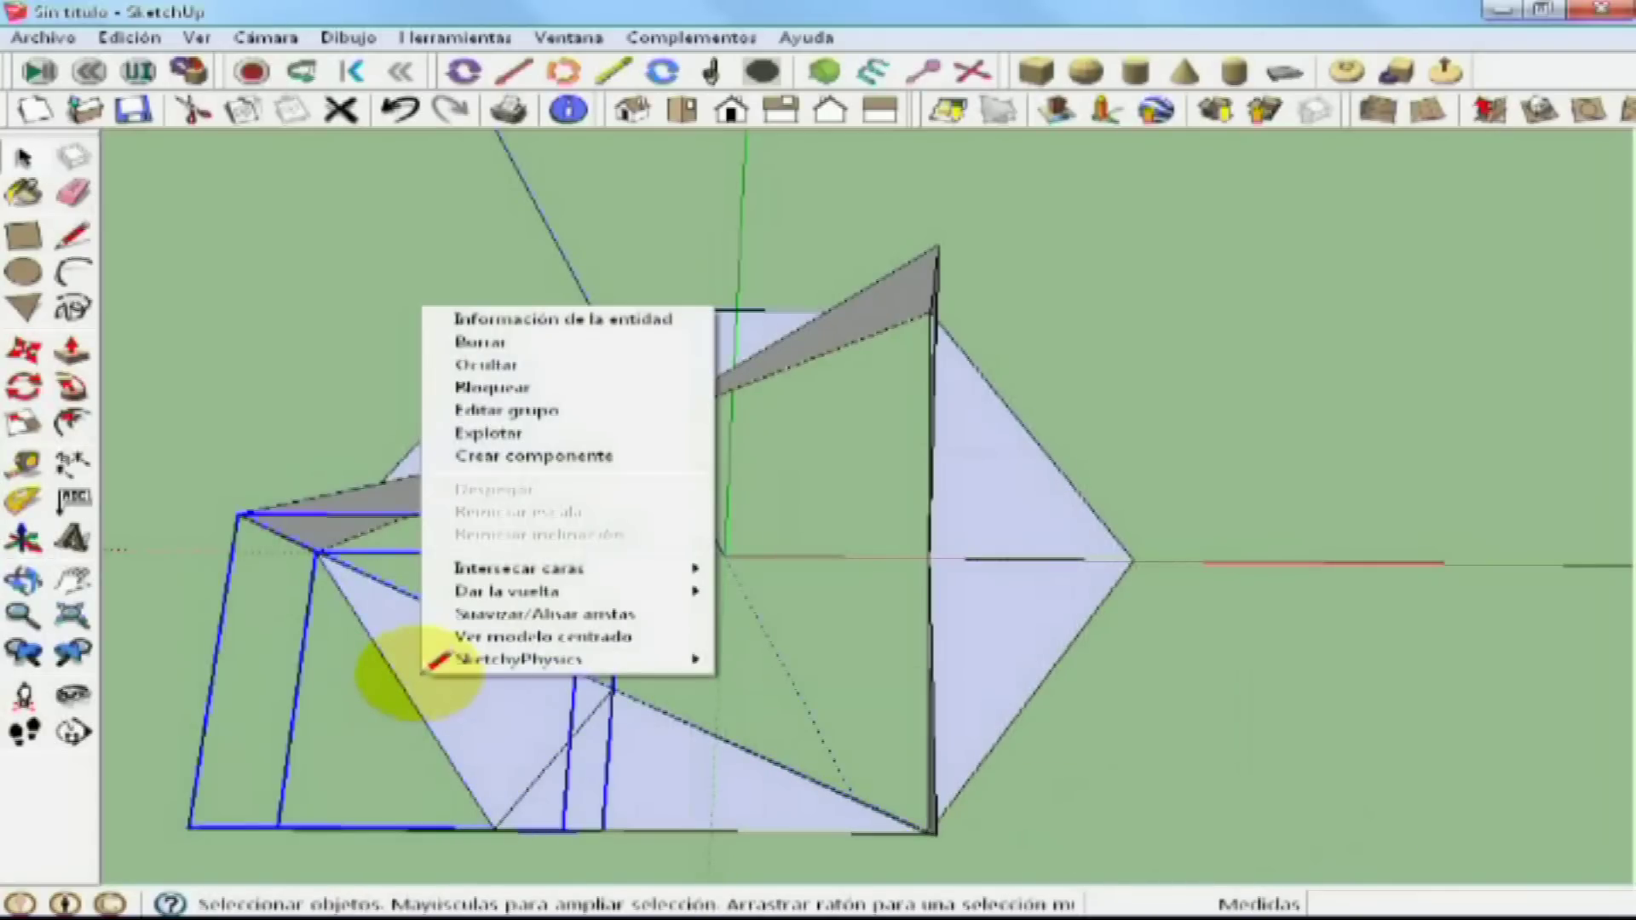
mouse_move(588, 660)
mouse_move(792, 681)
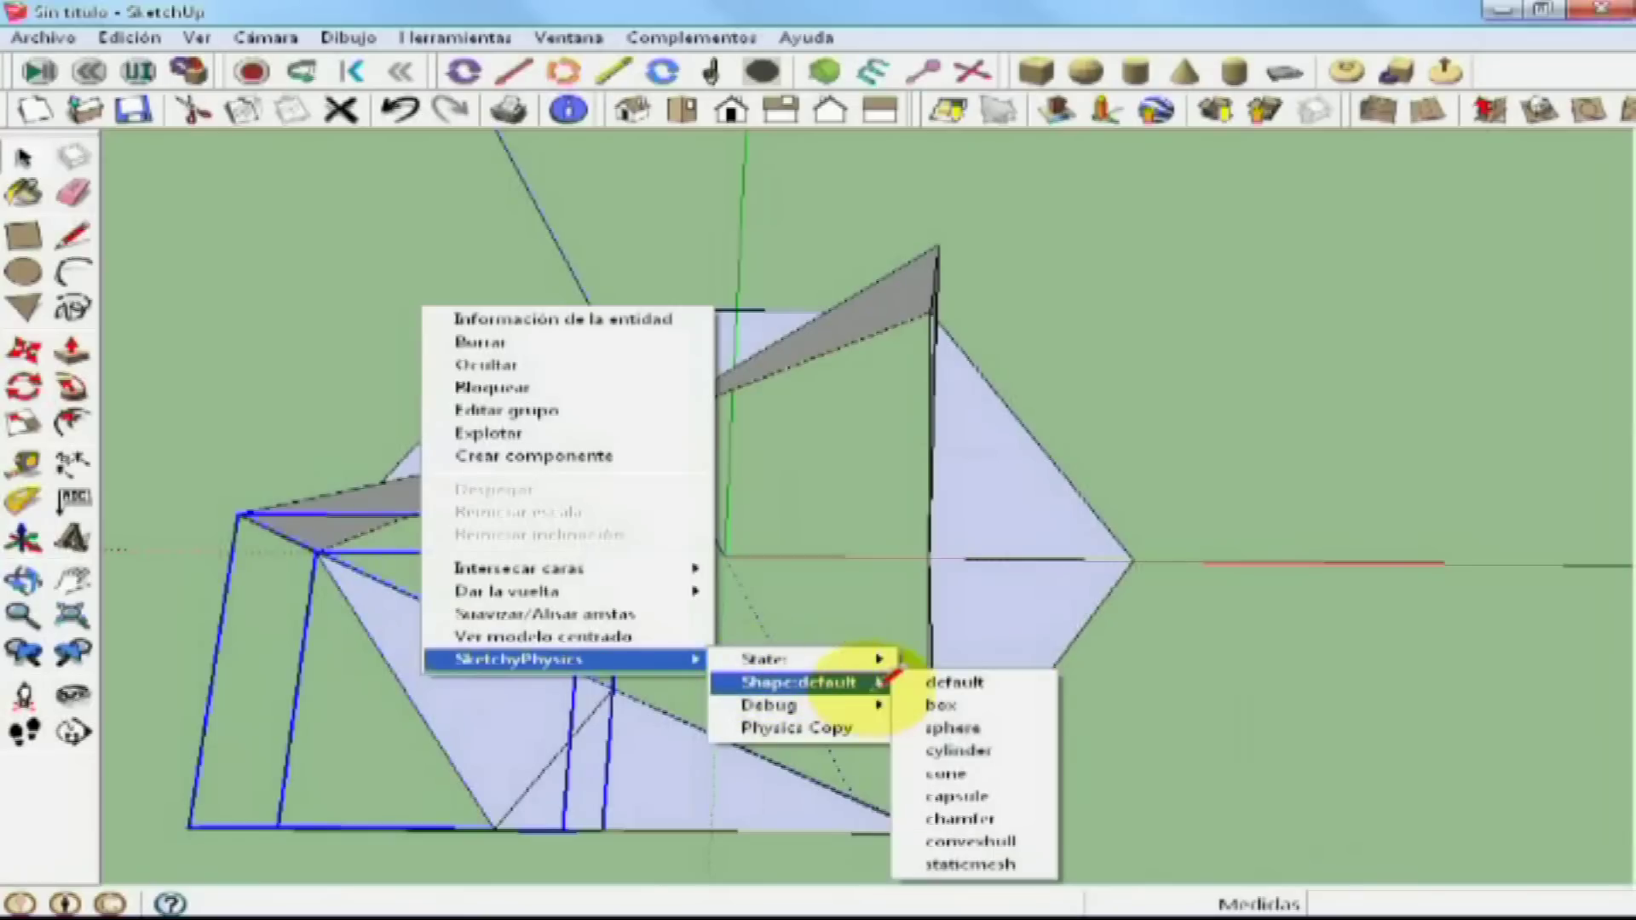
click(979, 839)
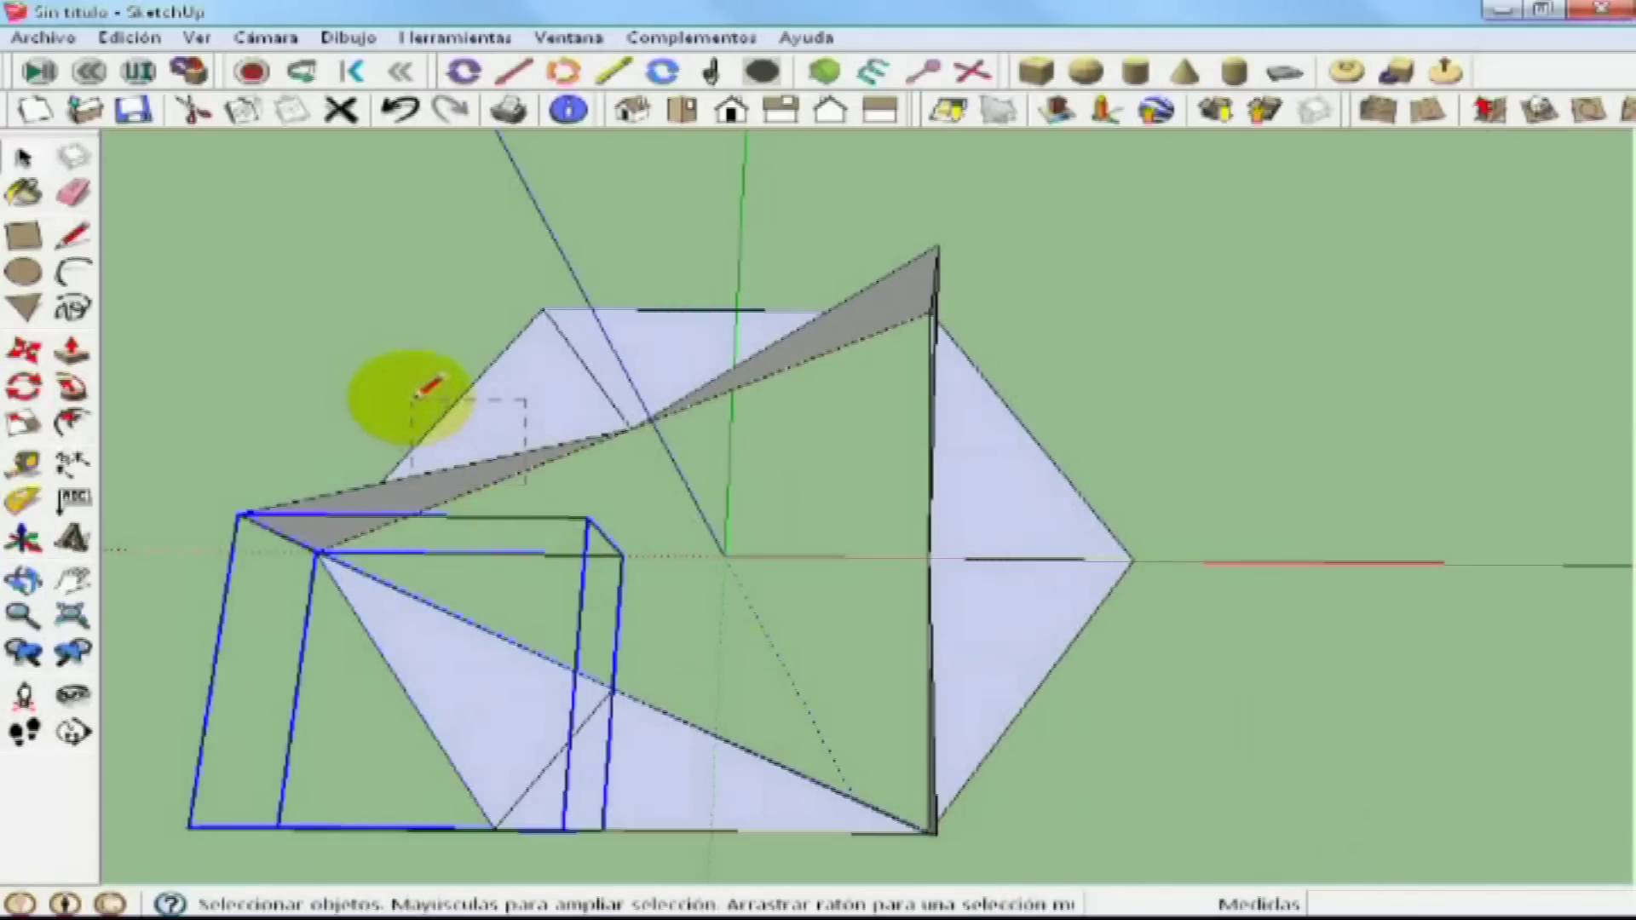
Step: Set the SketchyPhysics shape of both rear groups to convexhull
right_click(473, 423)
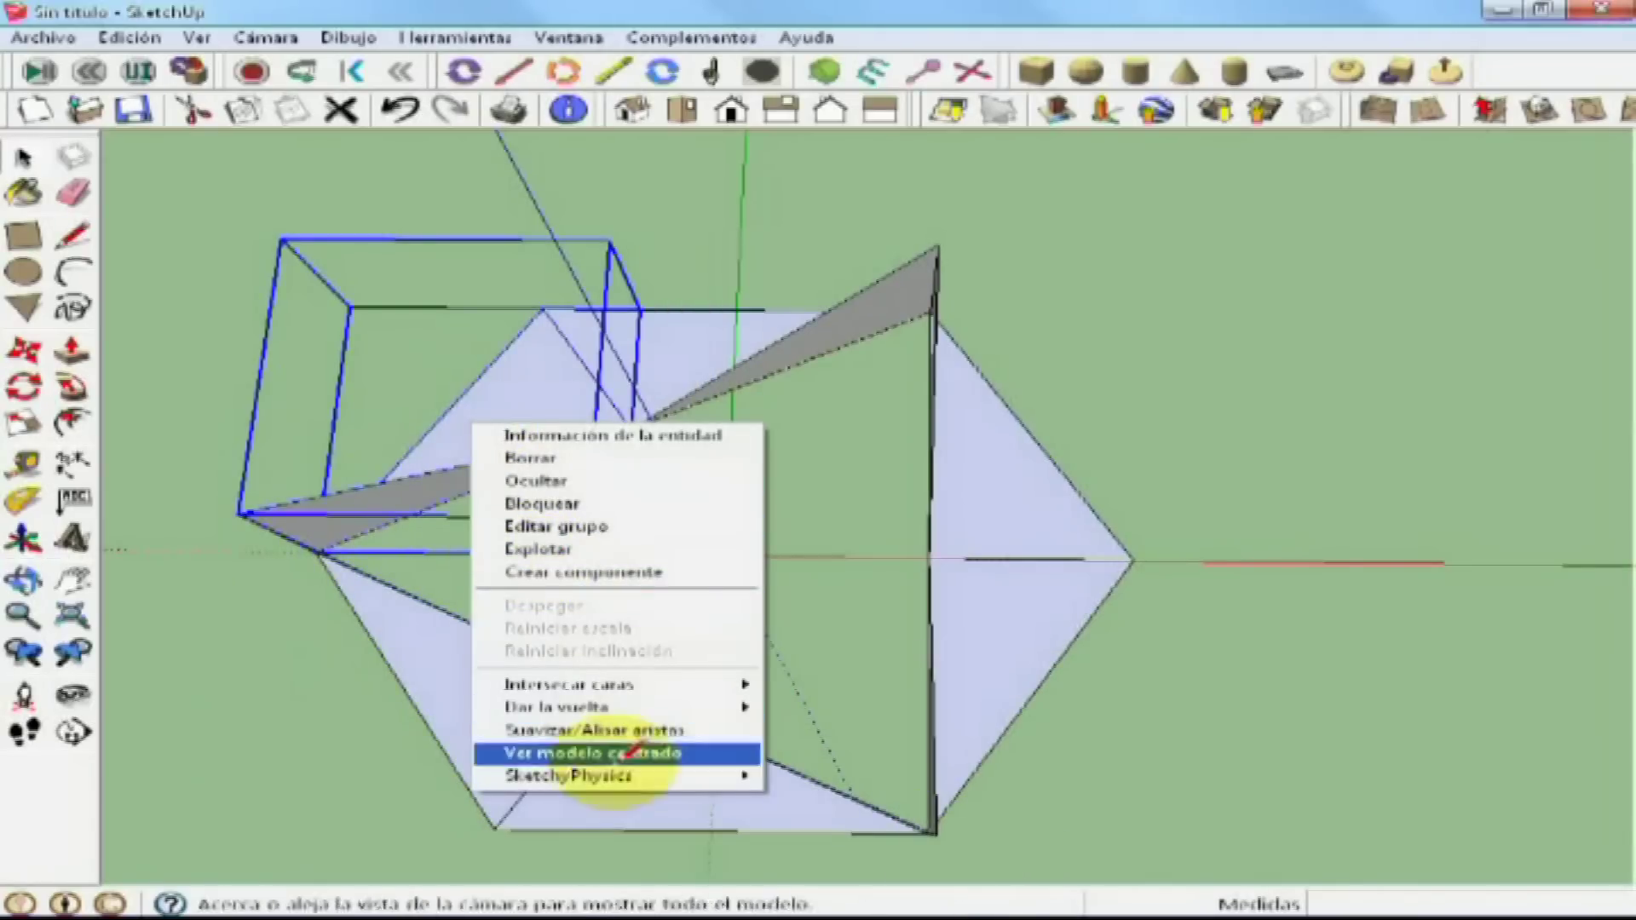
mouse_move(749, 775)
mouse_move(937, 767)
click(1047, 771)
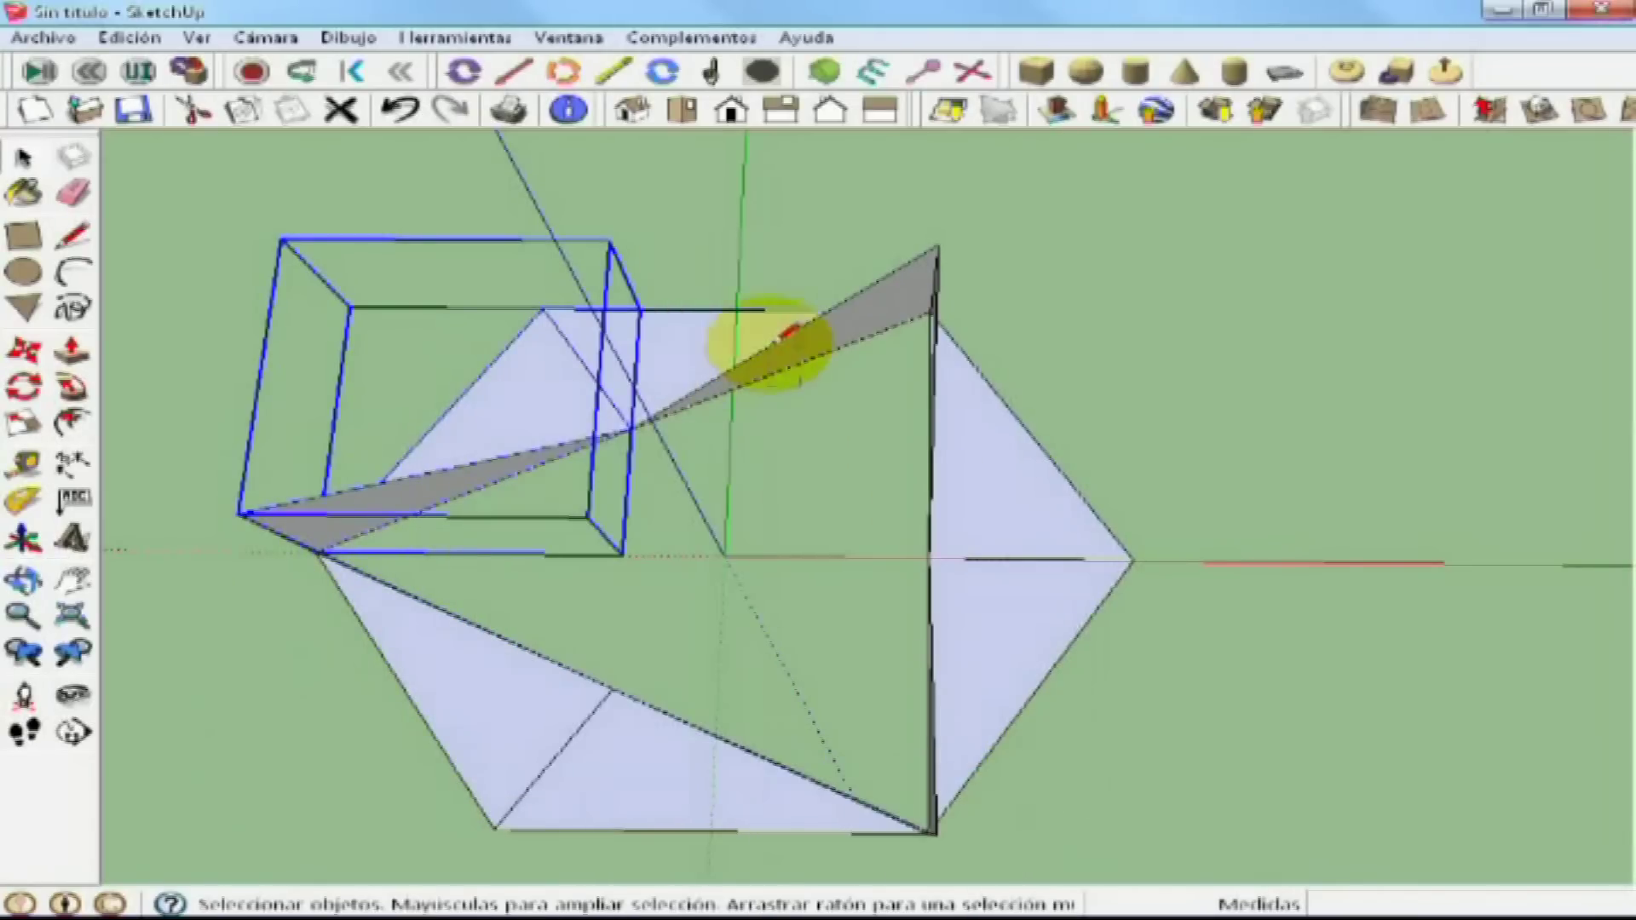
click(785, 335)
right_click(775, 340)
mouse_move(937, 697)
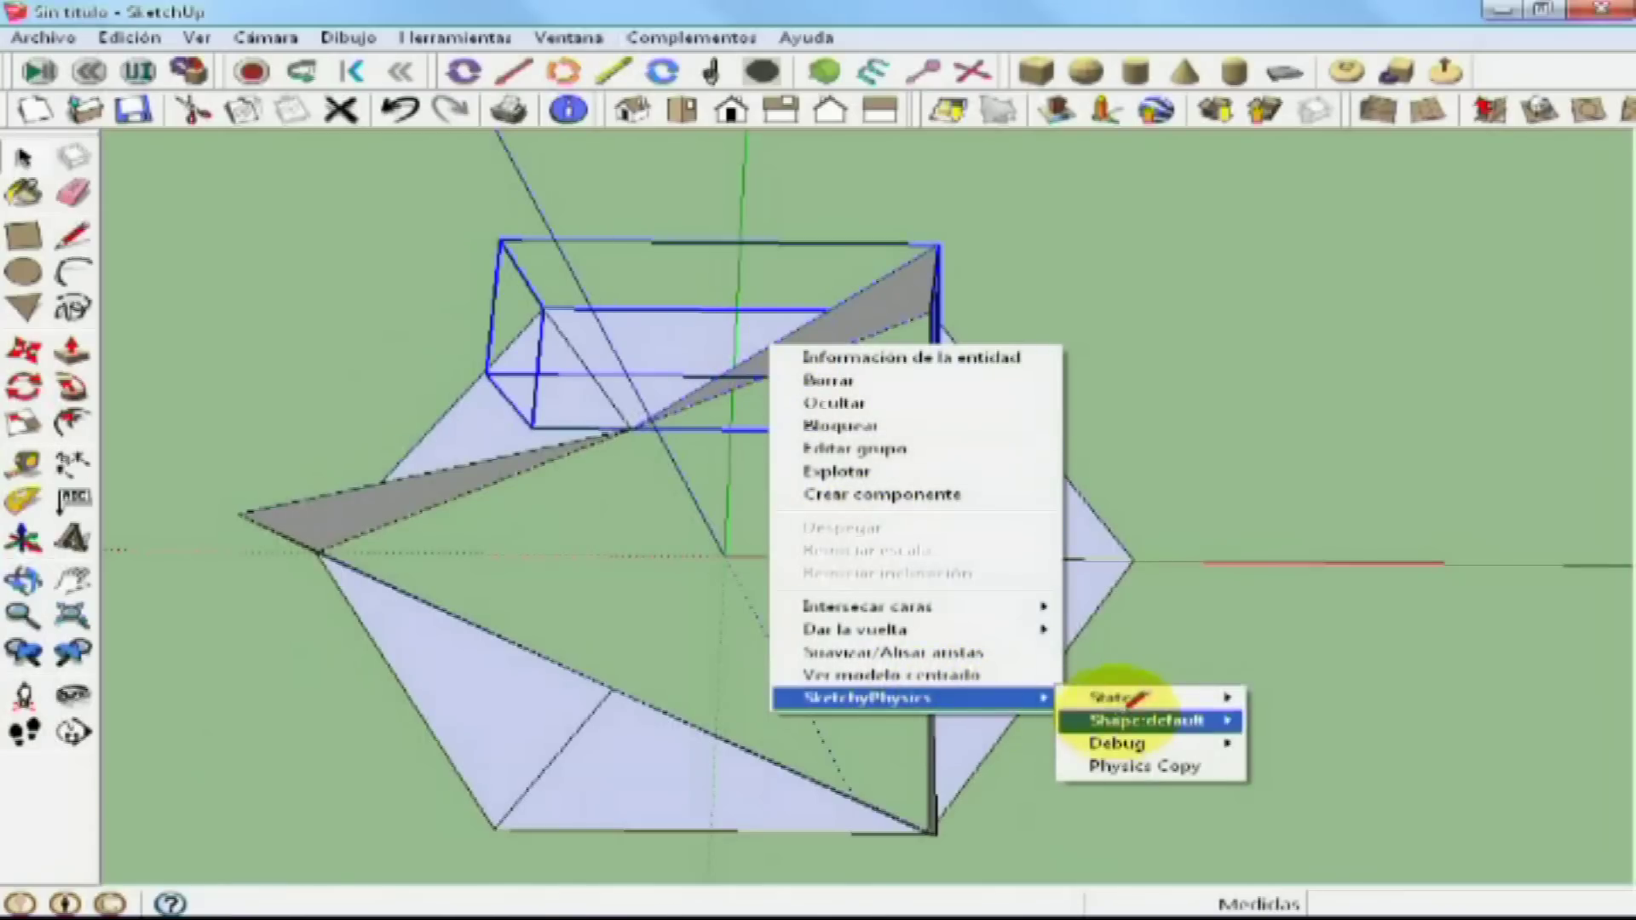
mouse_move(1139, 719)
click(1315, 877)
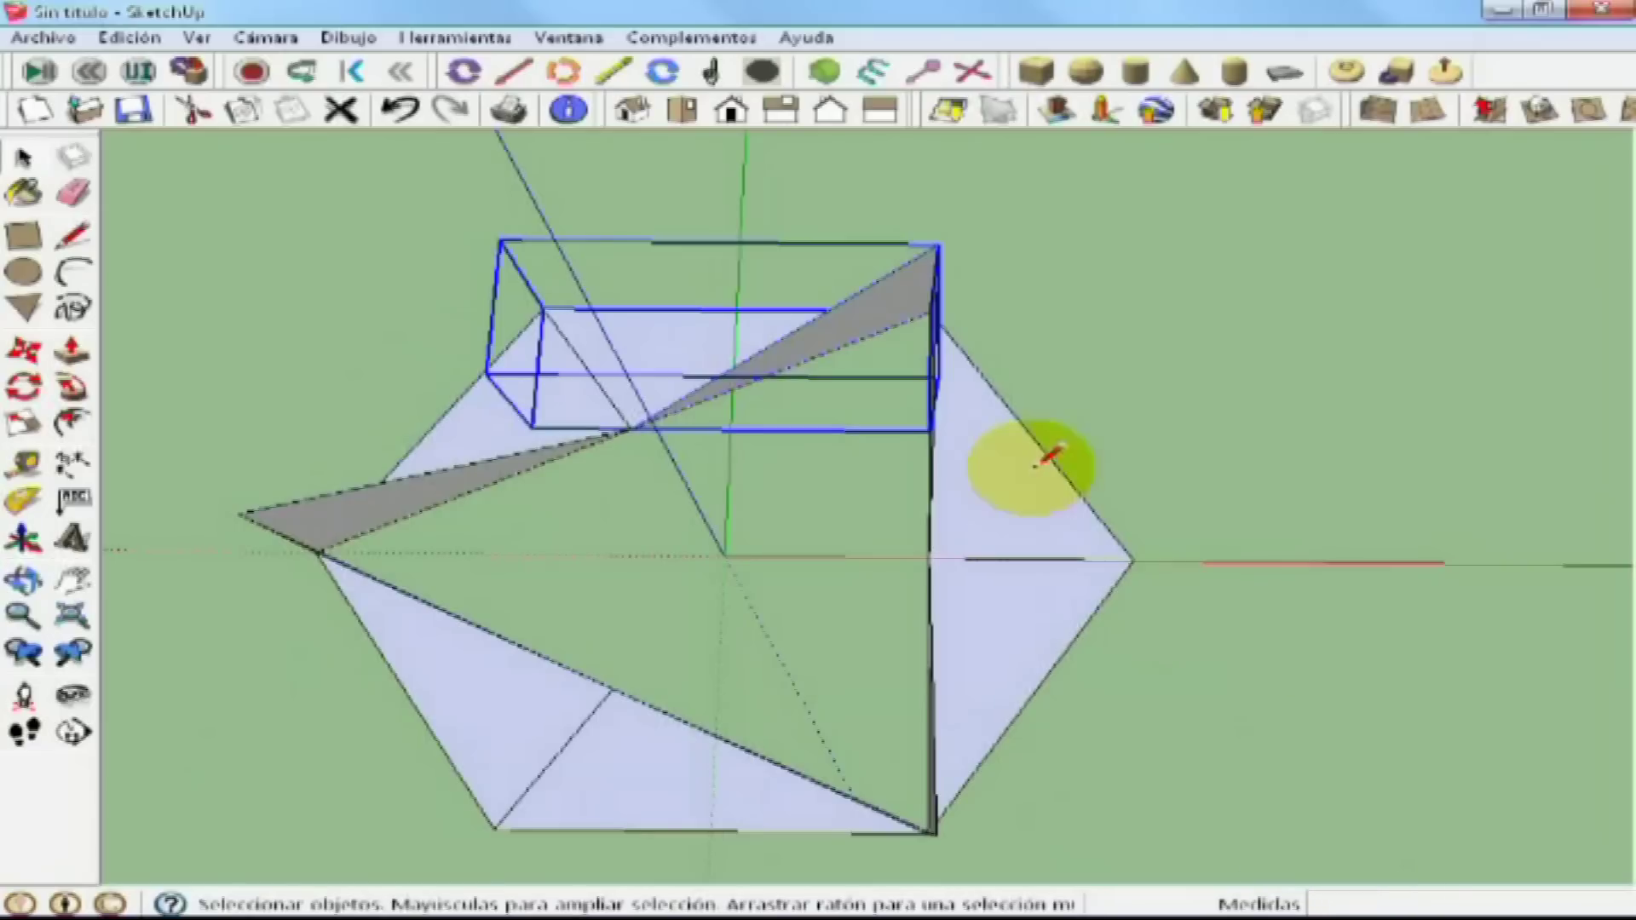
right_click(1038, 464)
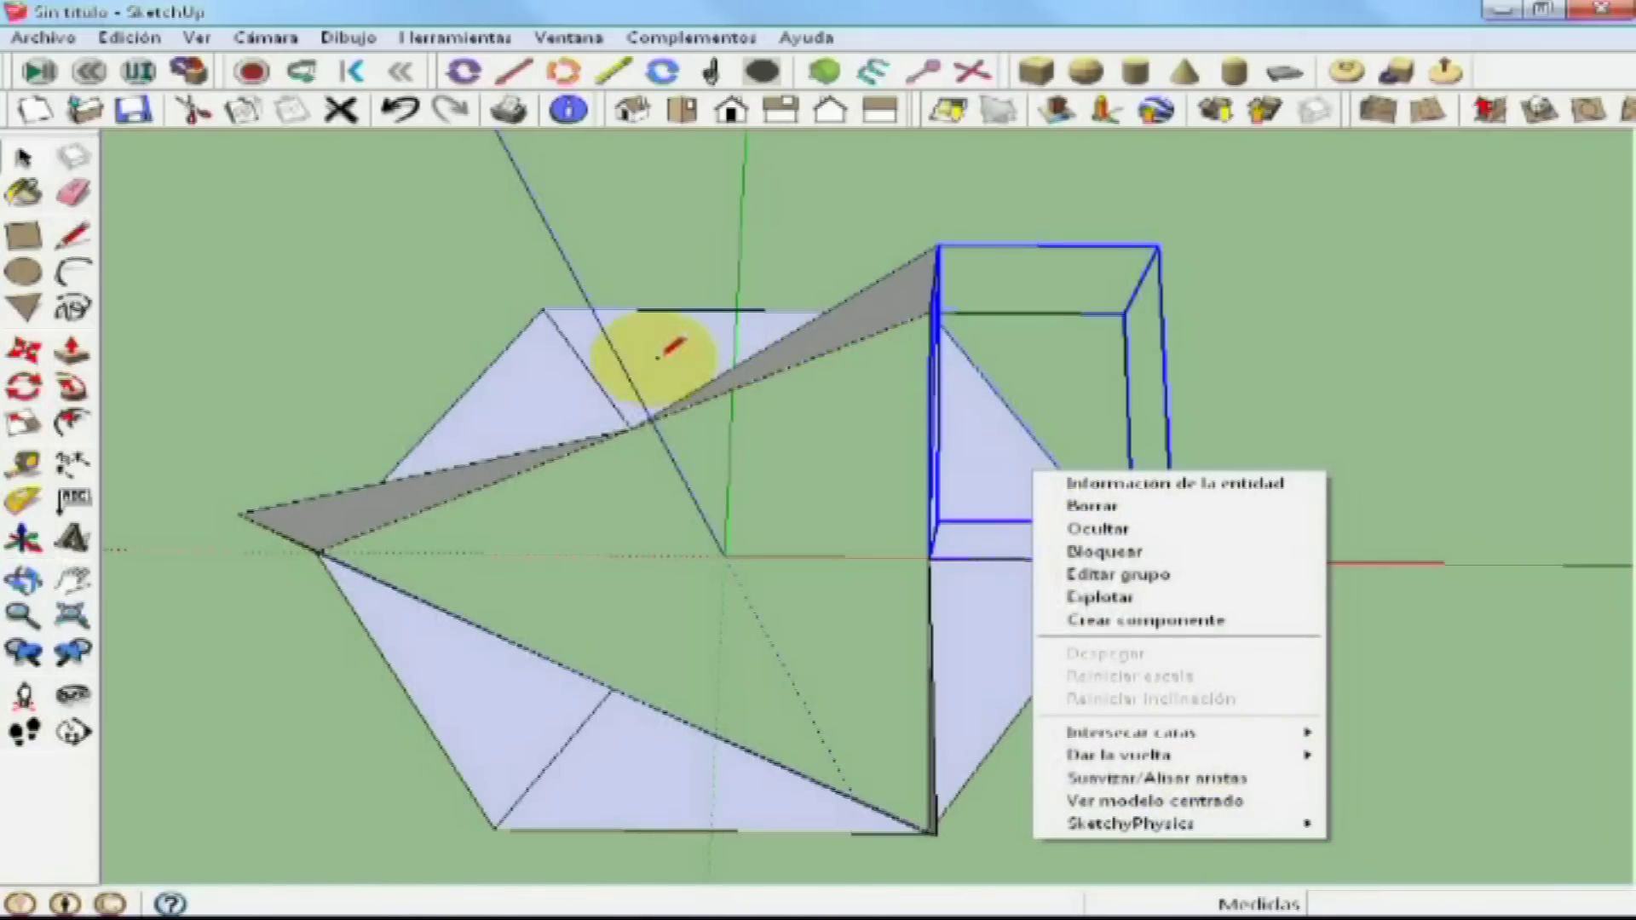
click(978, 675)
Step: Add a hinge joint on one group's short upright edge and another on the neighbouring group's flat shared edge
middle_drag(978, 675, 832, 329)
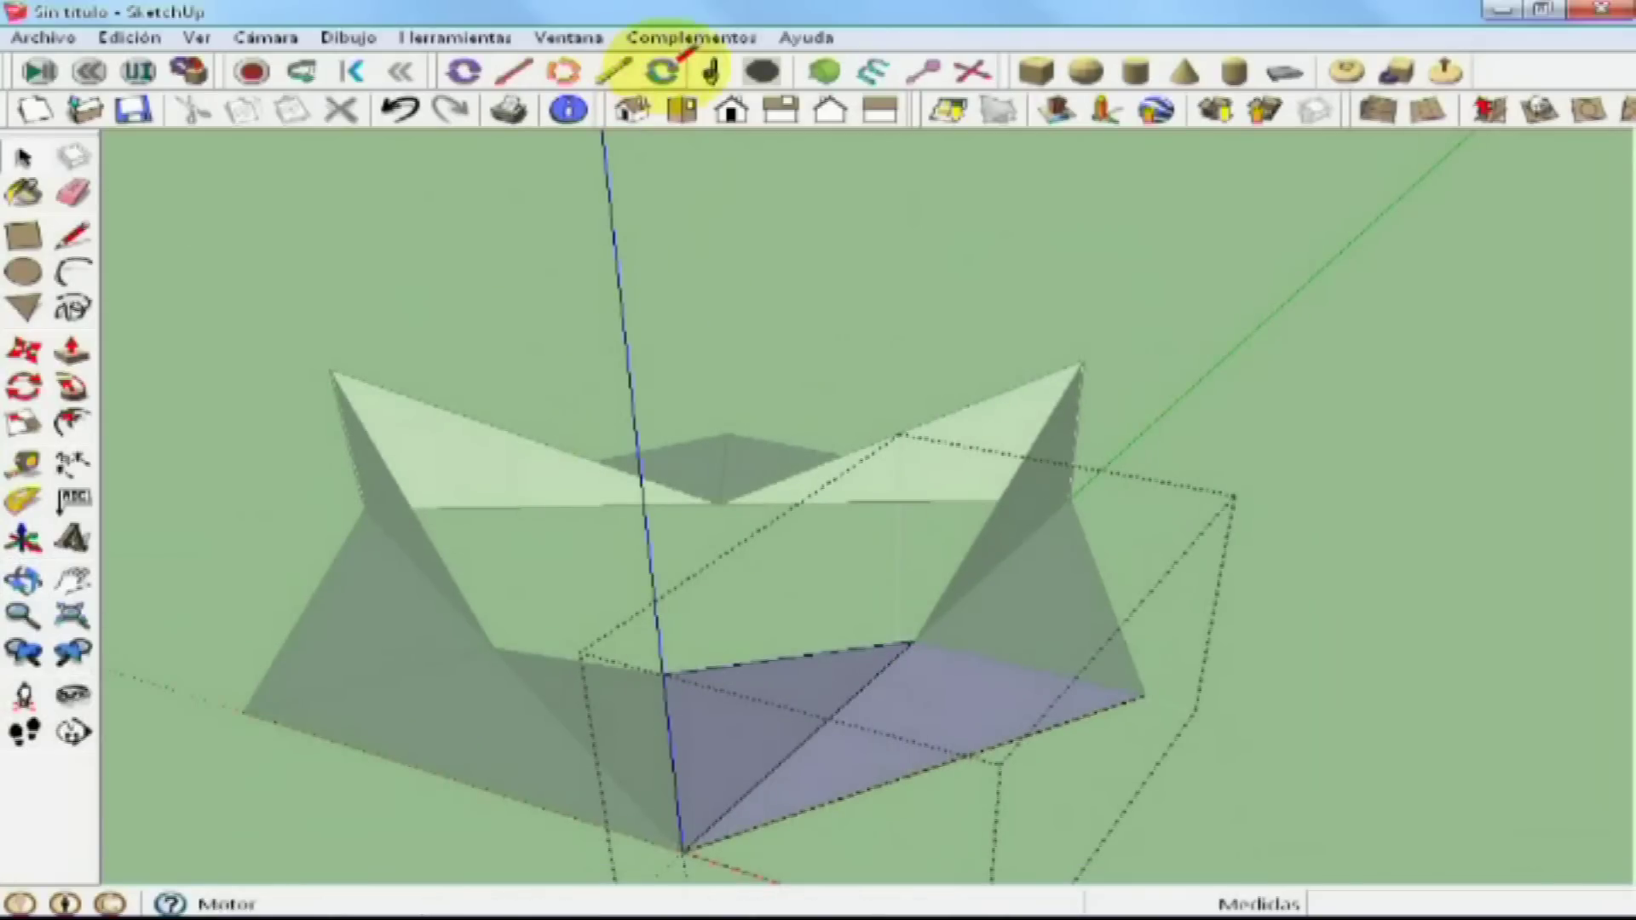
click(664, 69)
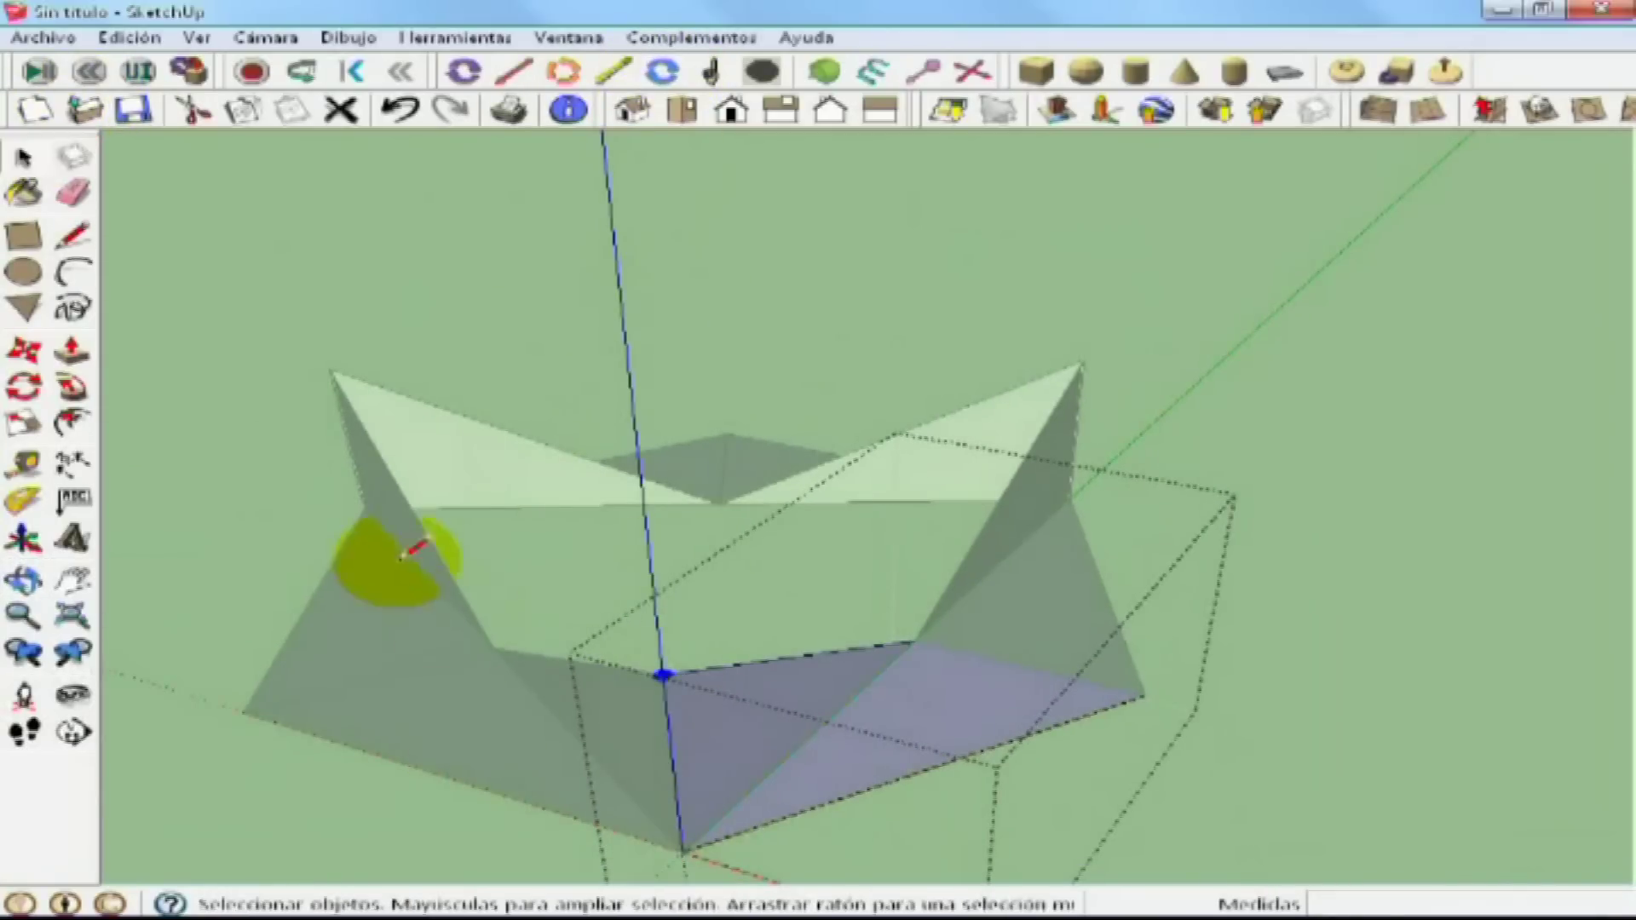
middle_drag(511, 596, 711, 722)
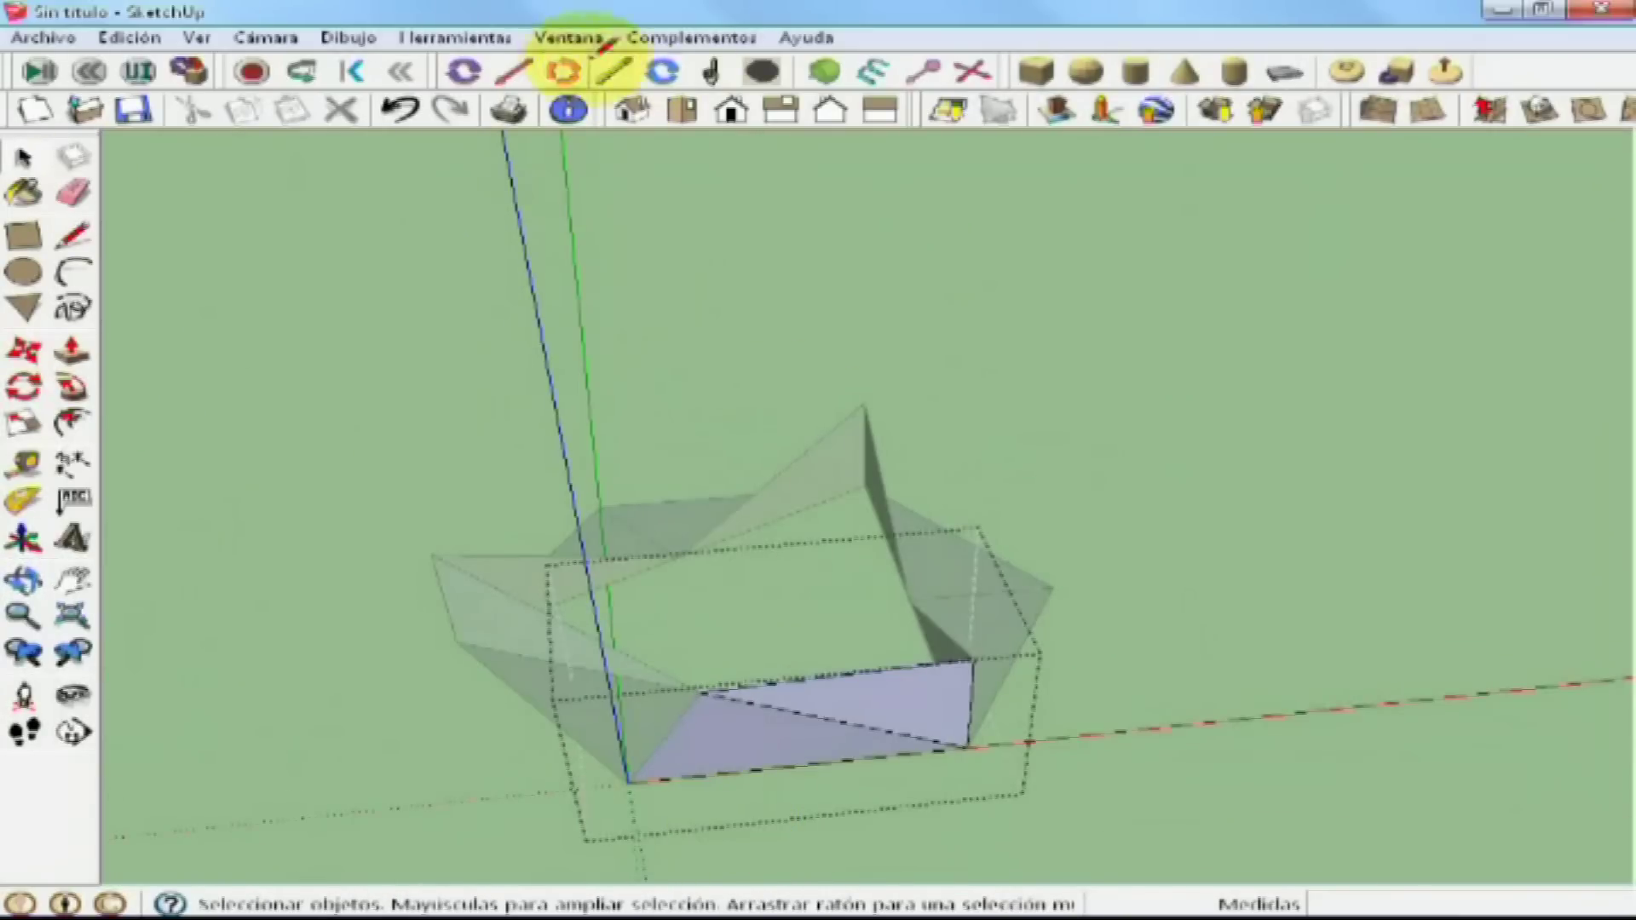
click(465, 70)
click(627, 782)
click(698, 692)
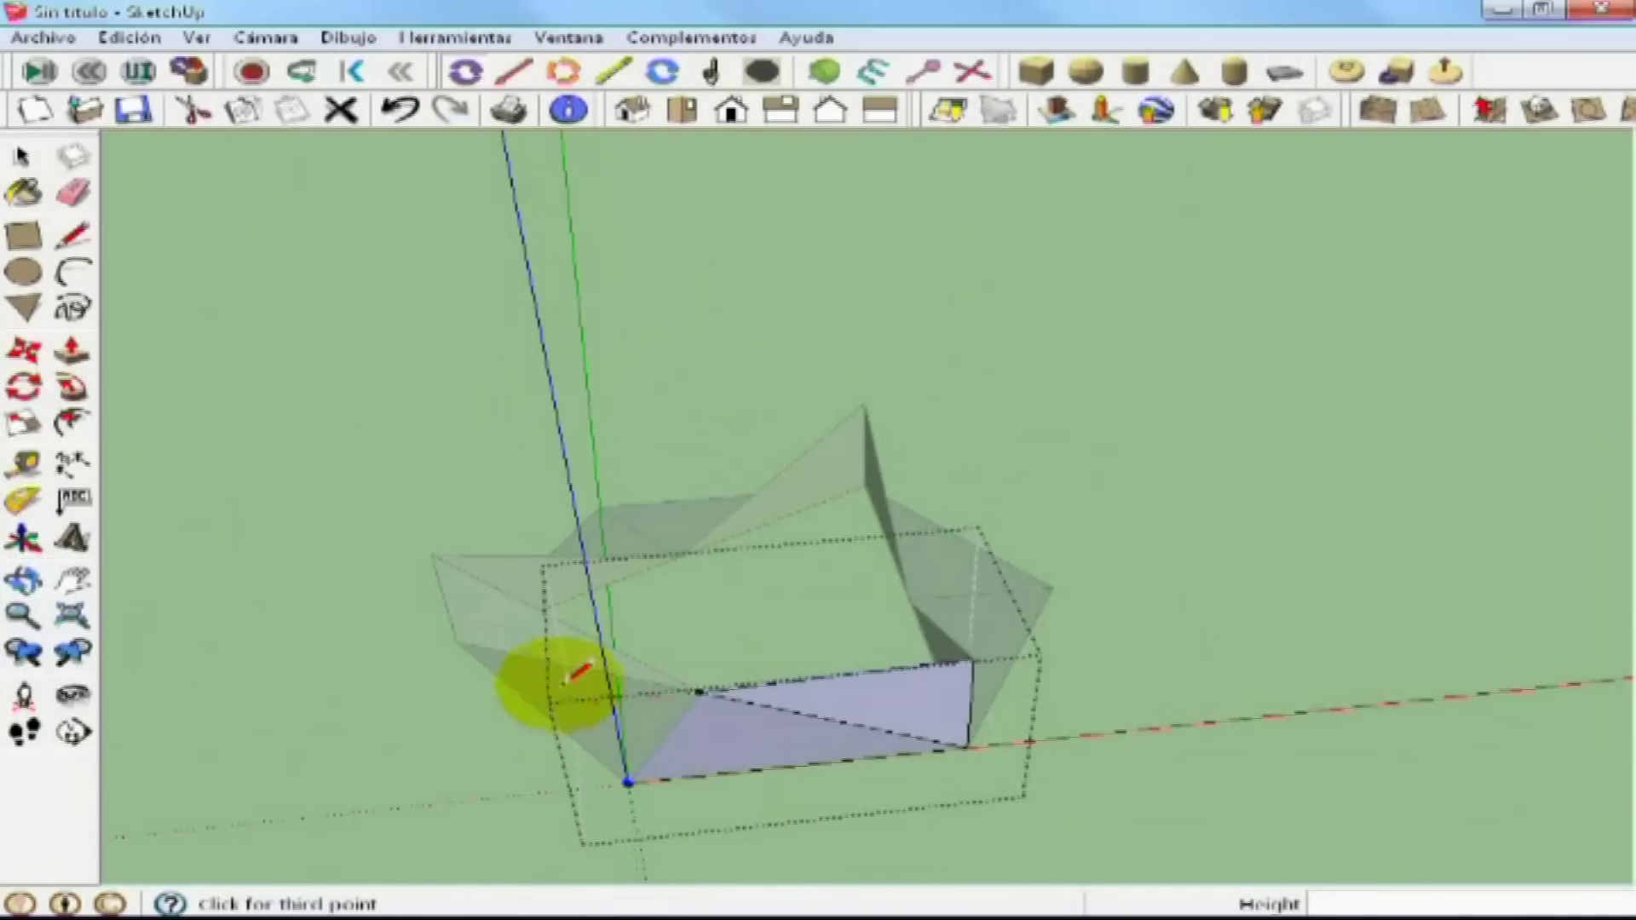
click(23, 155)
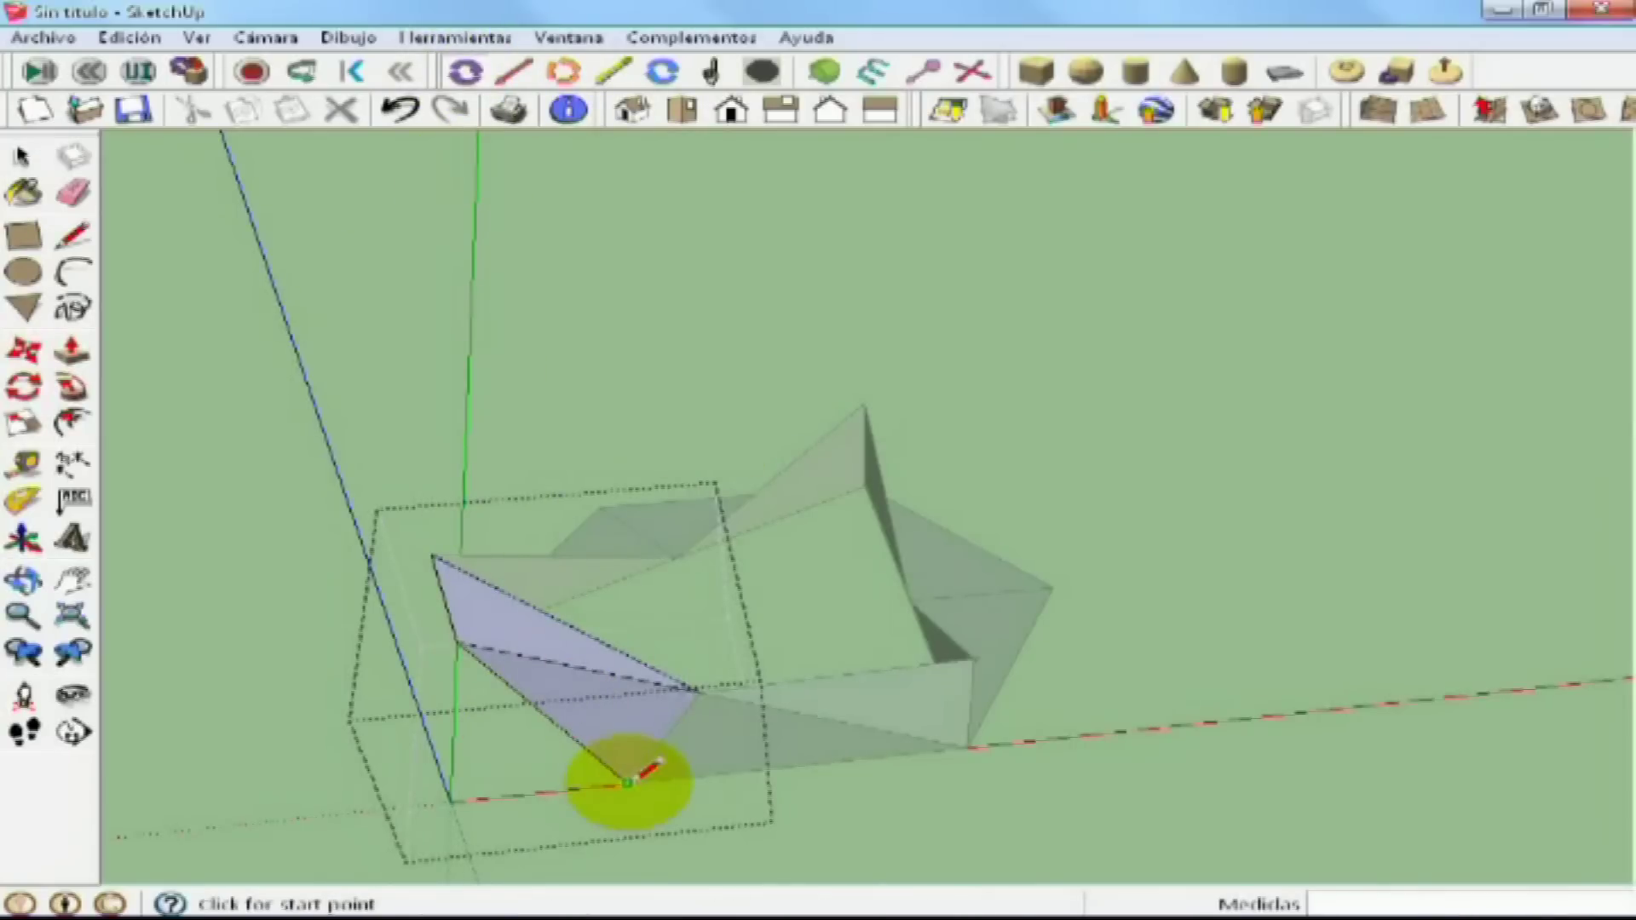
Step: Inside the following two groups, add hinge joints on the short upright edge of one and the flat shared edge of the other
middle_drag(629, 777, 632, 504)
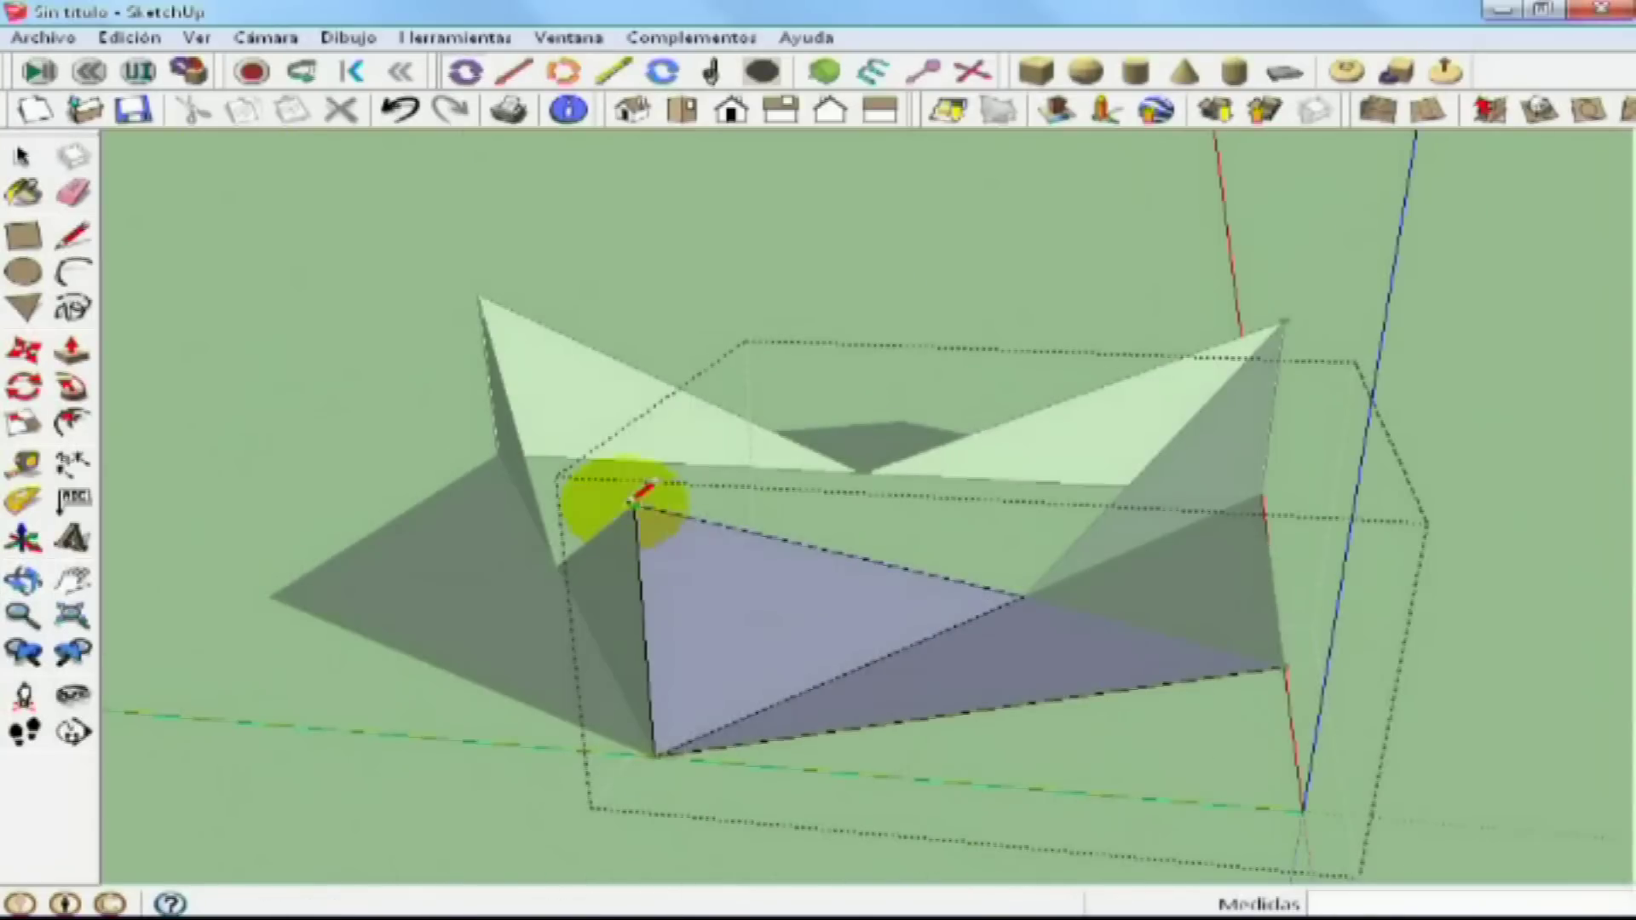
click(633, 505)
click(651, 752)
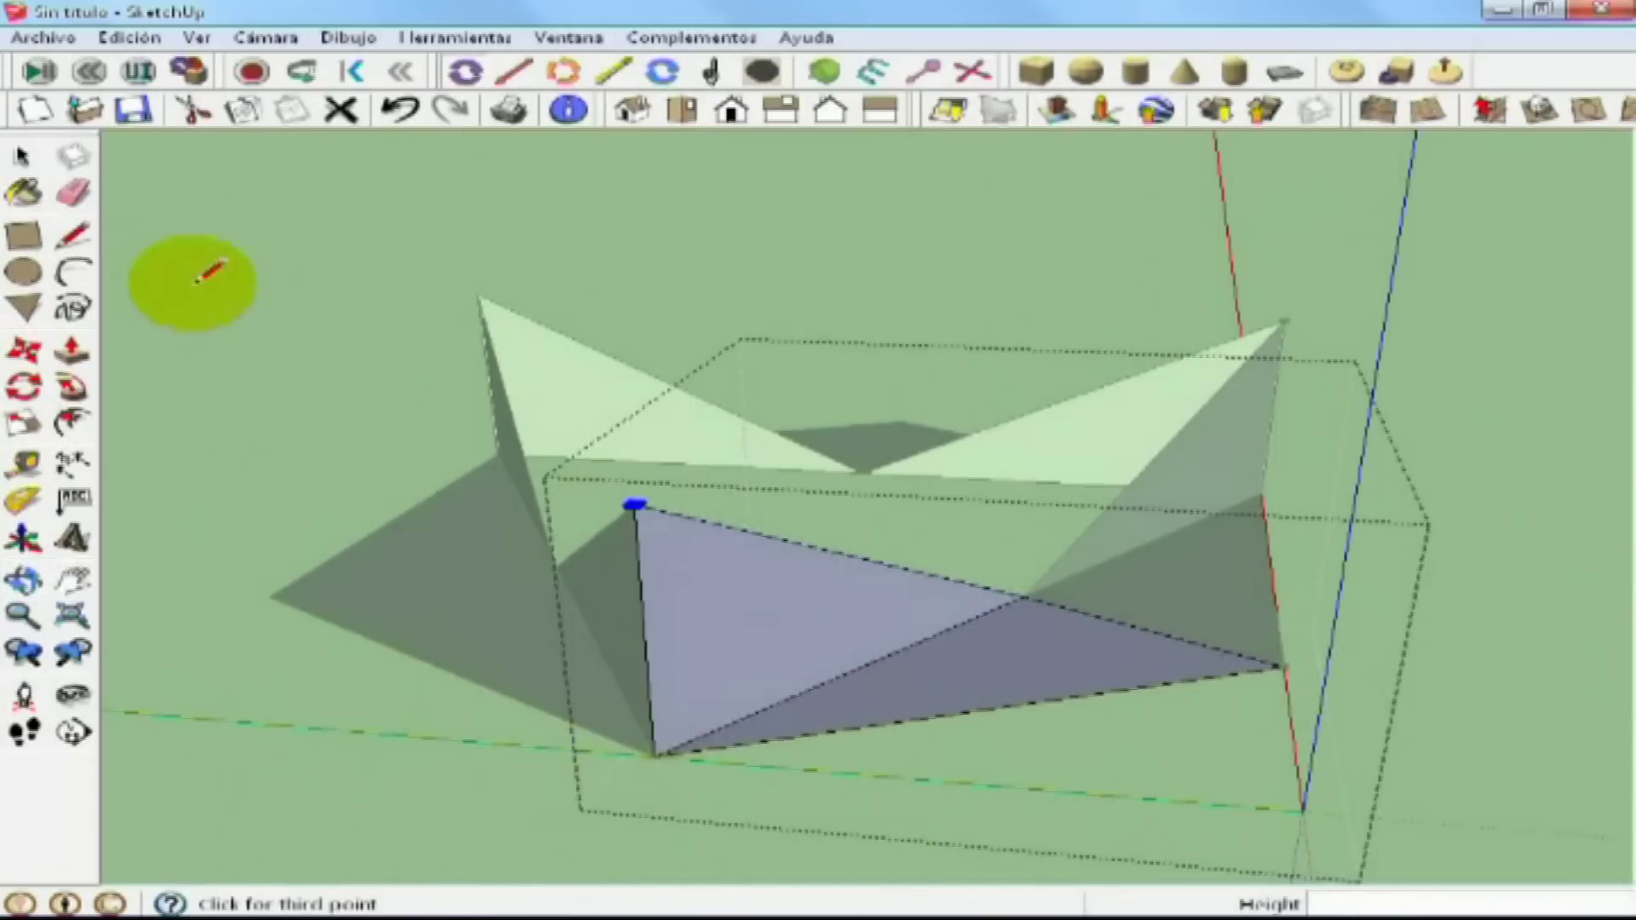
key(space)
middle_drag(128, 274, 876, 701)
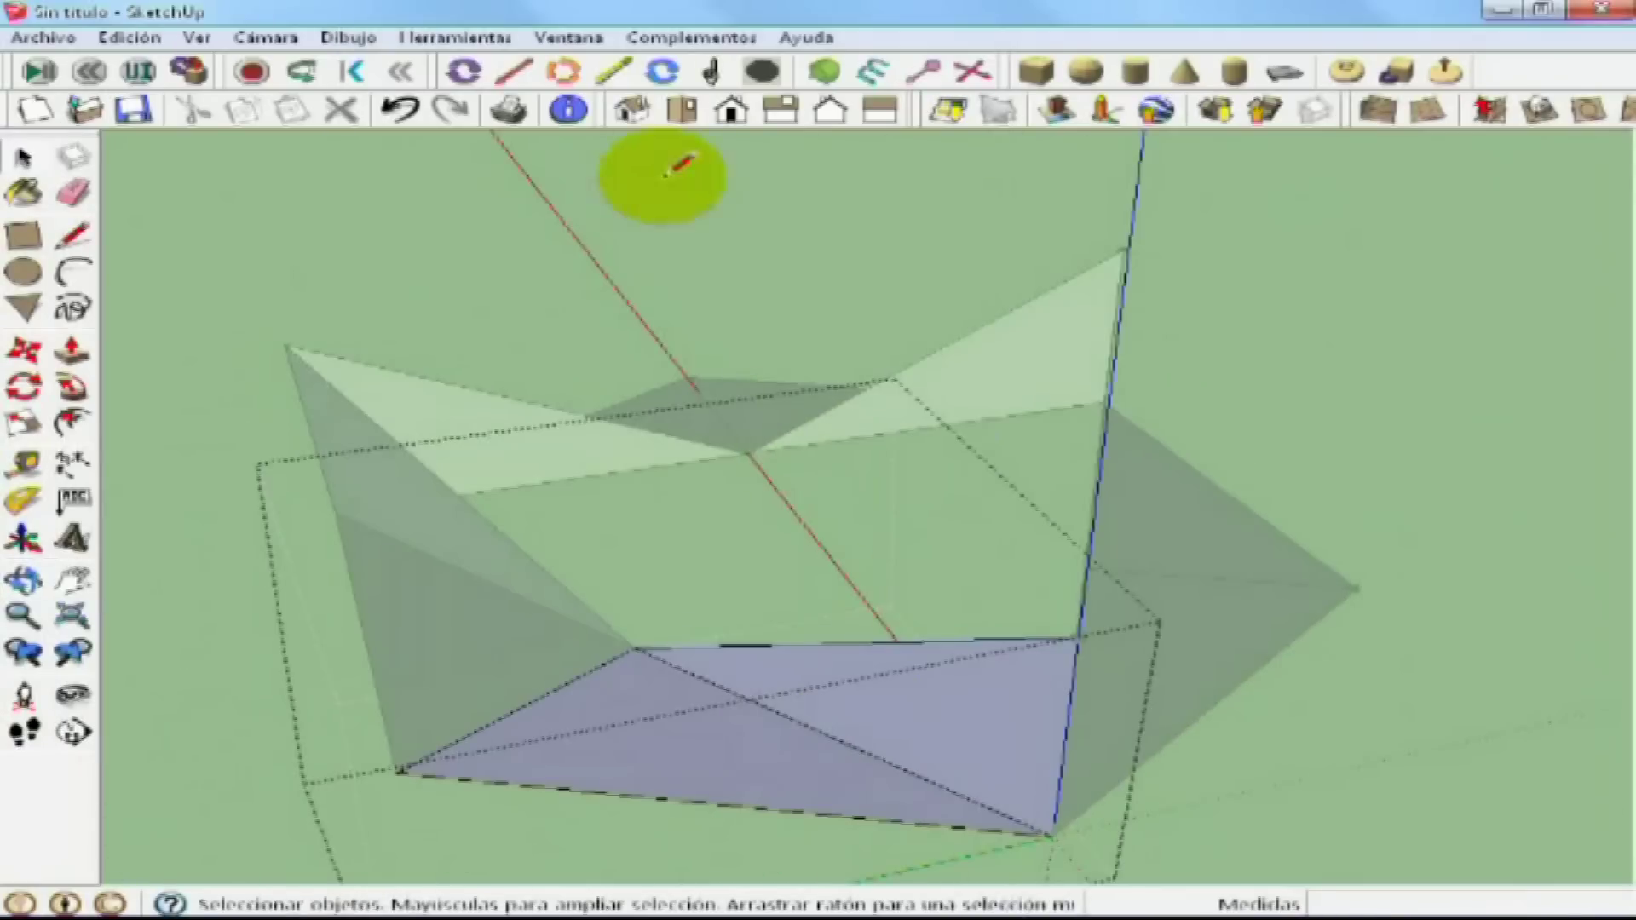
click(460, 70)
click(398, 771)
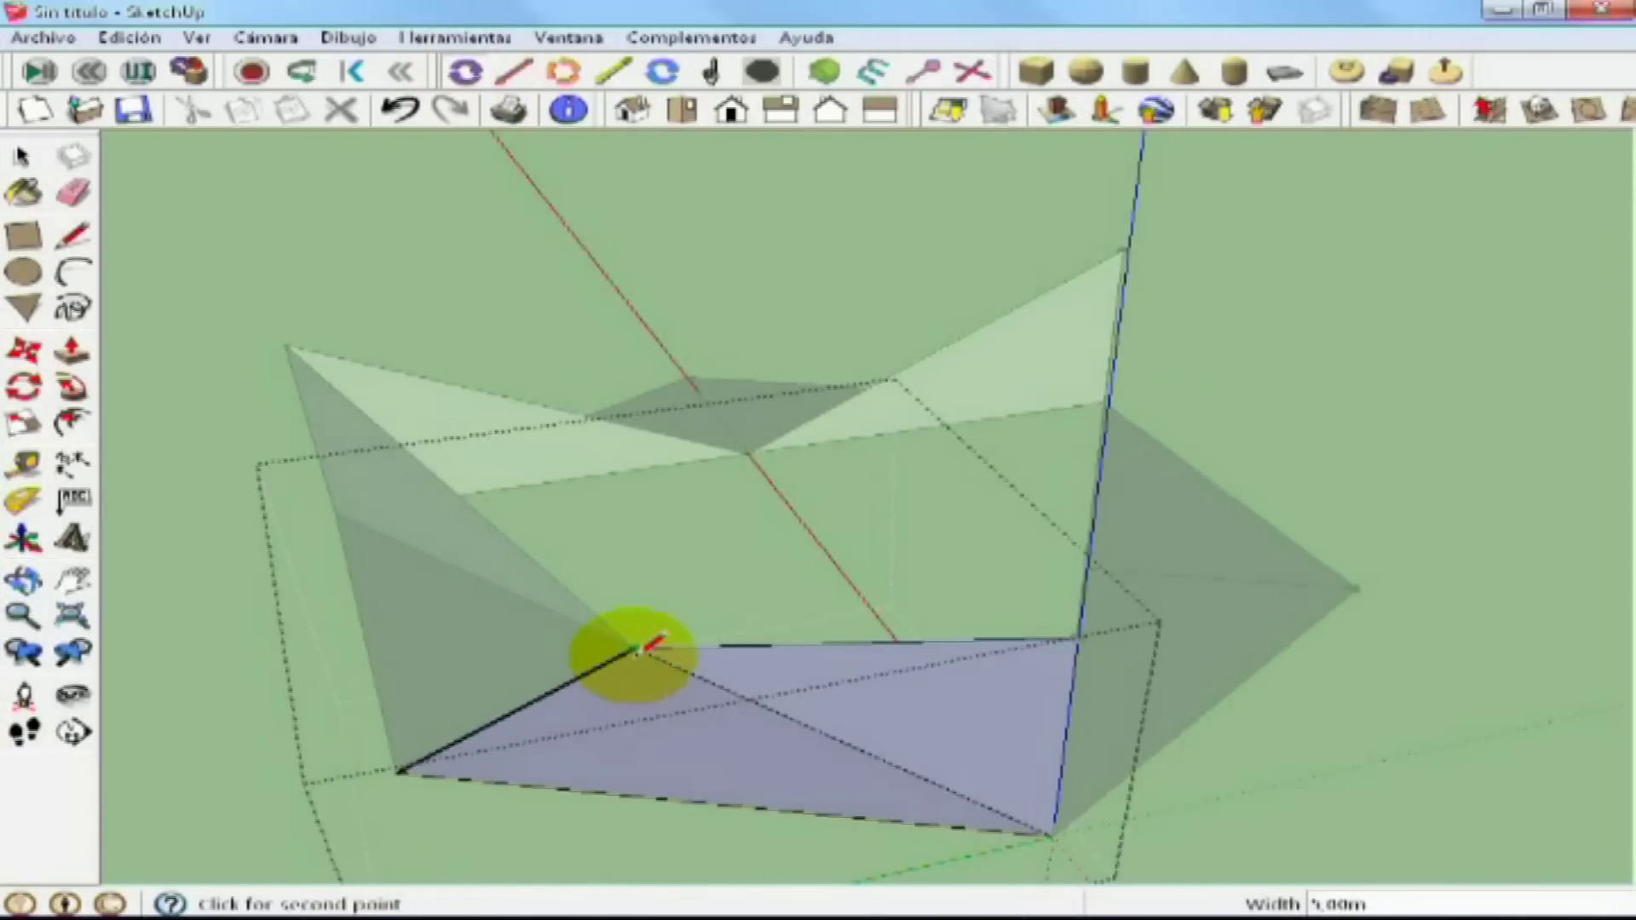
click(639, 648)
Step: Add hinge joints to the remaining pair of groups, one on the upright edge and one on the flat shared edge
middle_drag(585, 668, 358, 631)
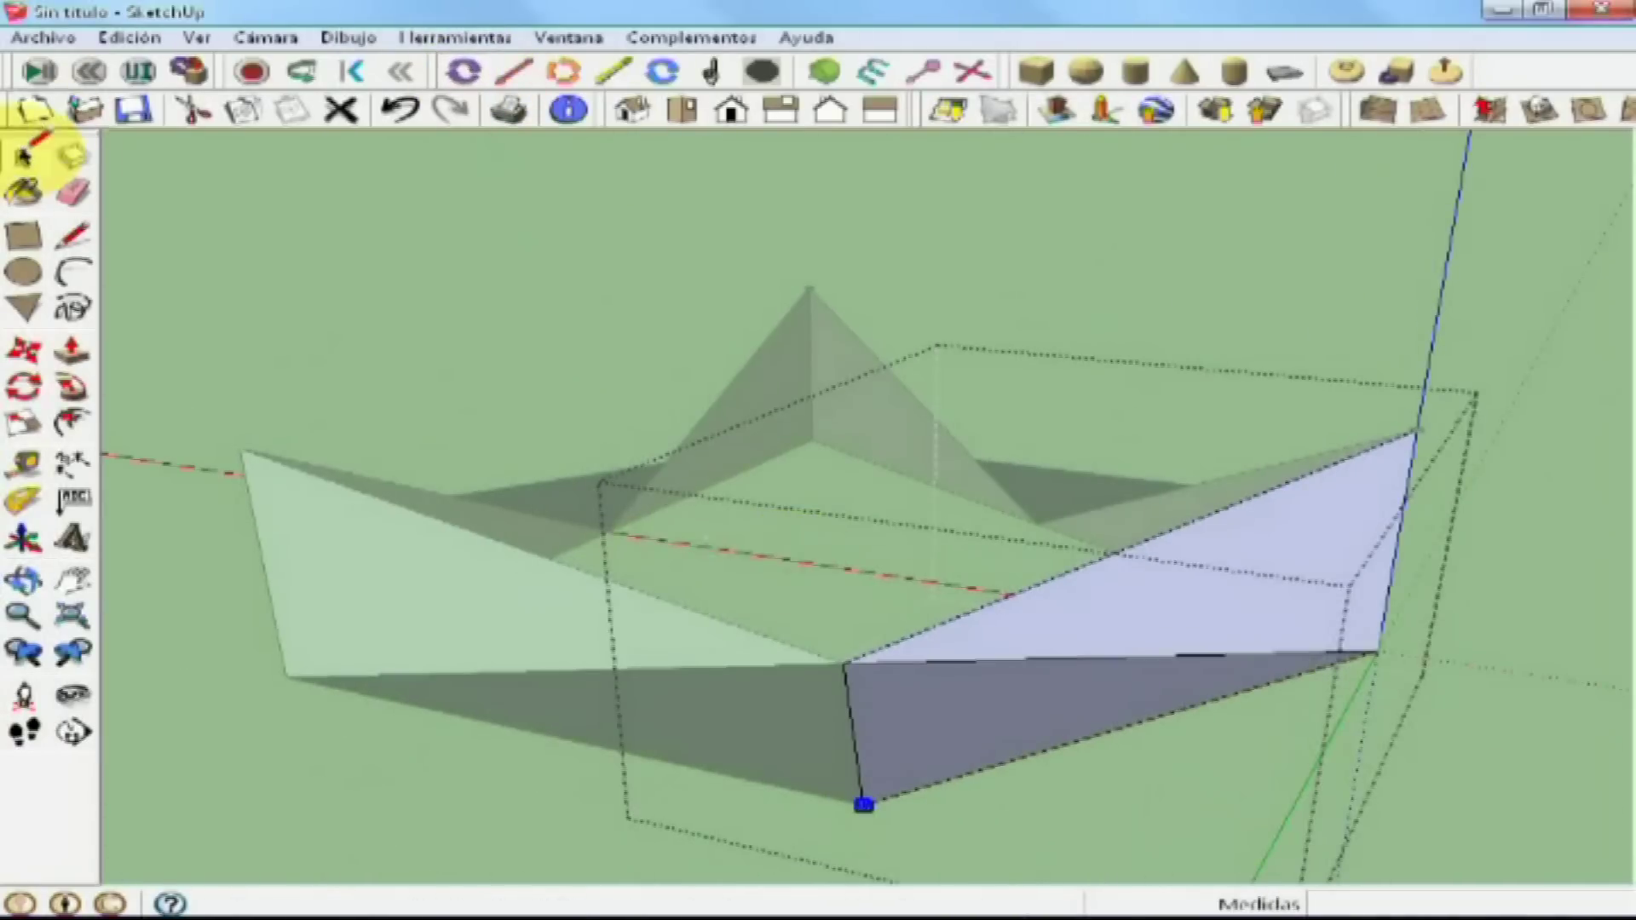
click(313, 578)
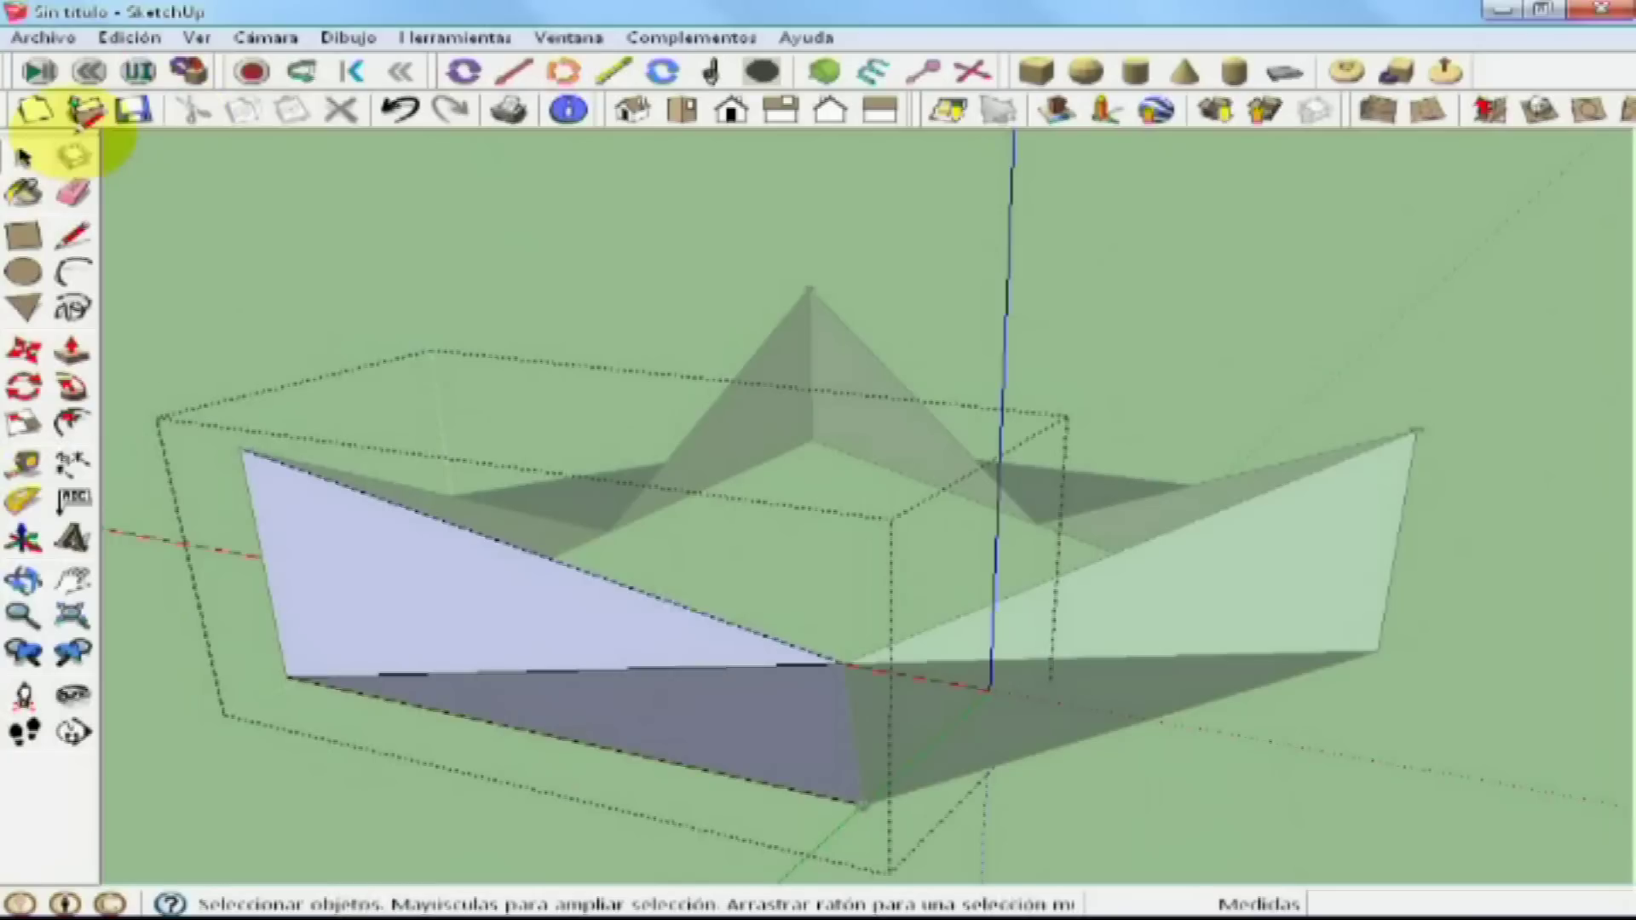
click(463, 70)
click(242, 449)
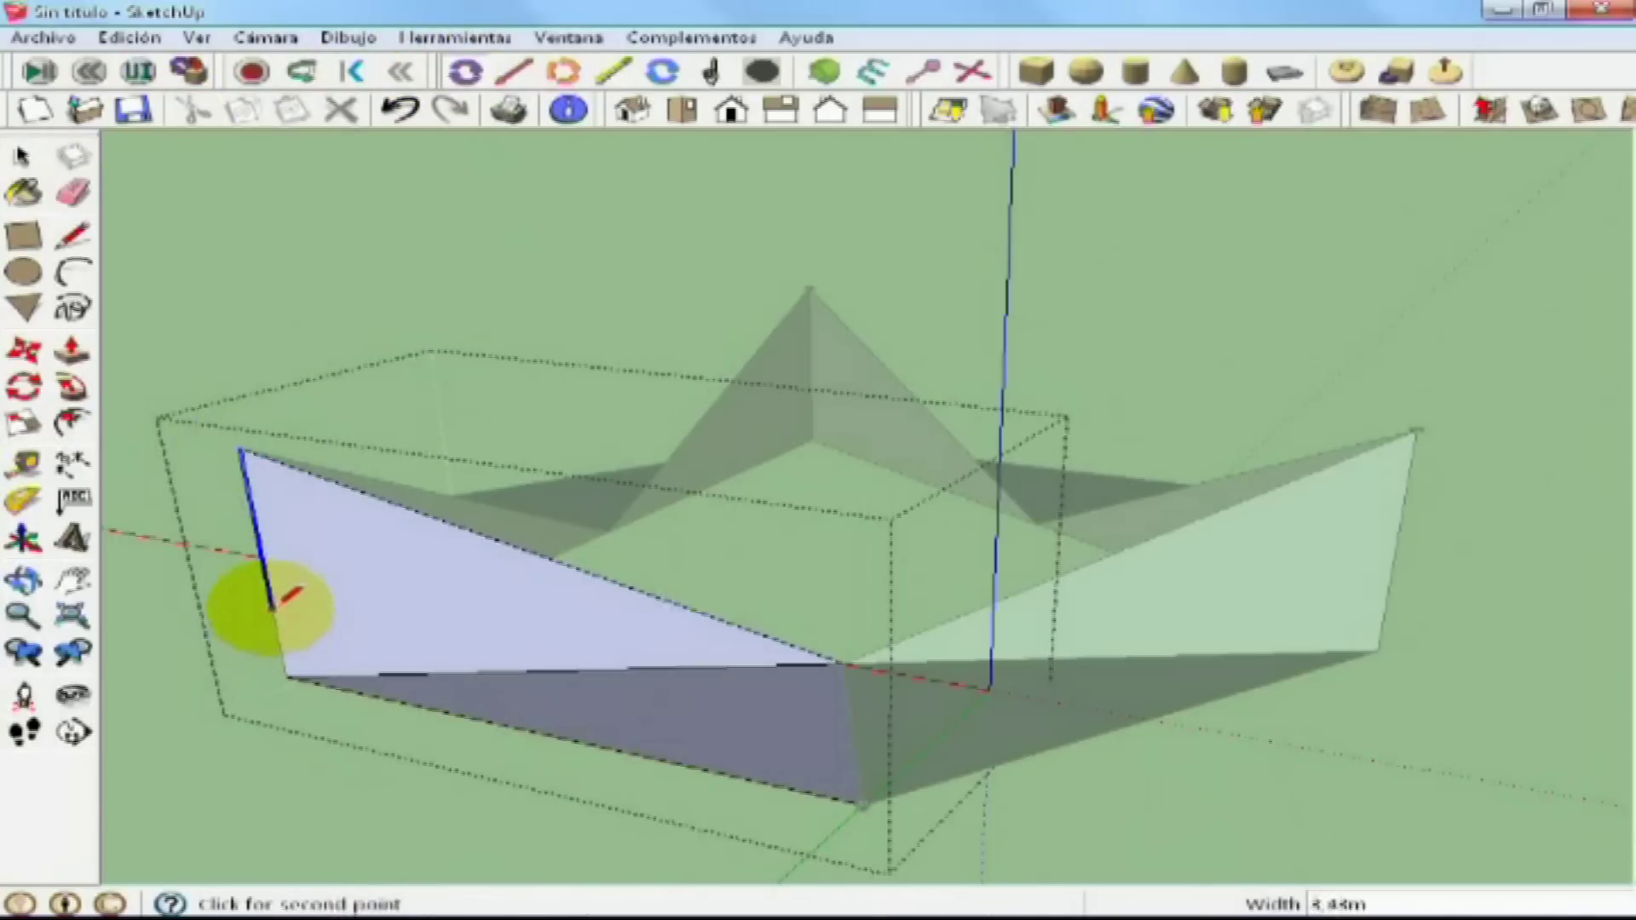
click(288, 671)
middle_drag(298, 670, 255, 171)
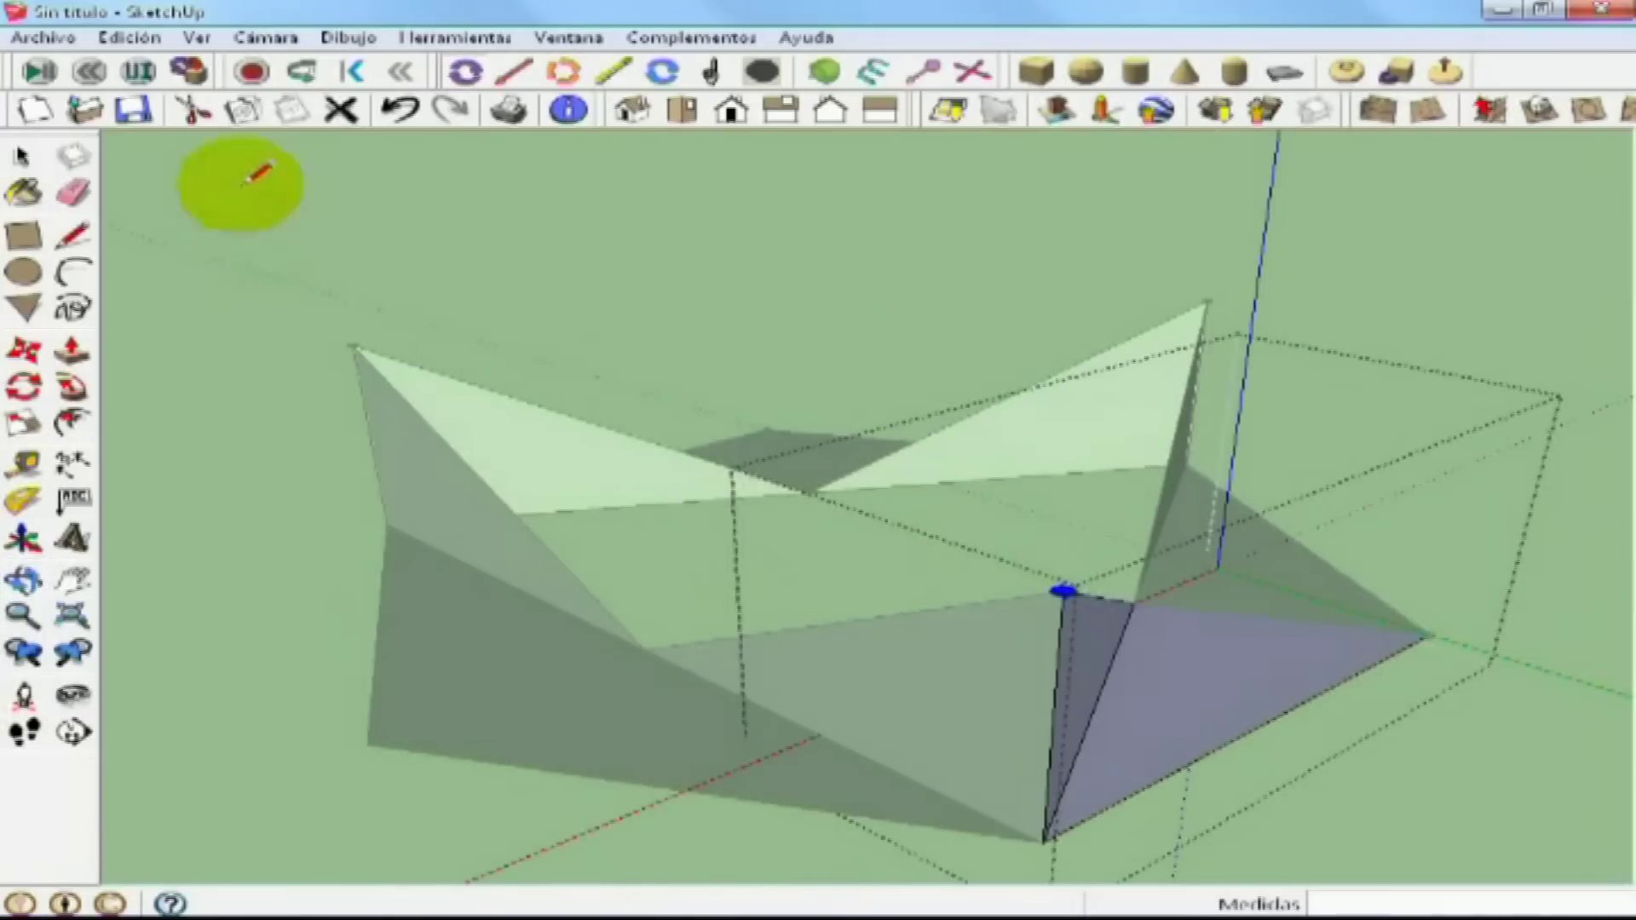
click(758, 705)
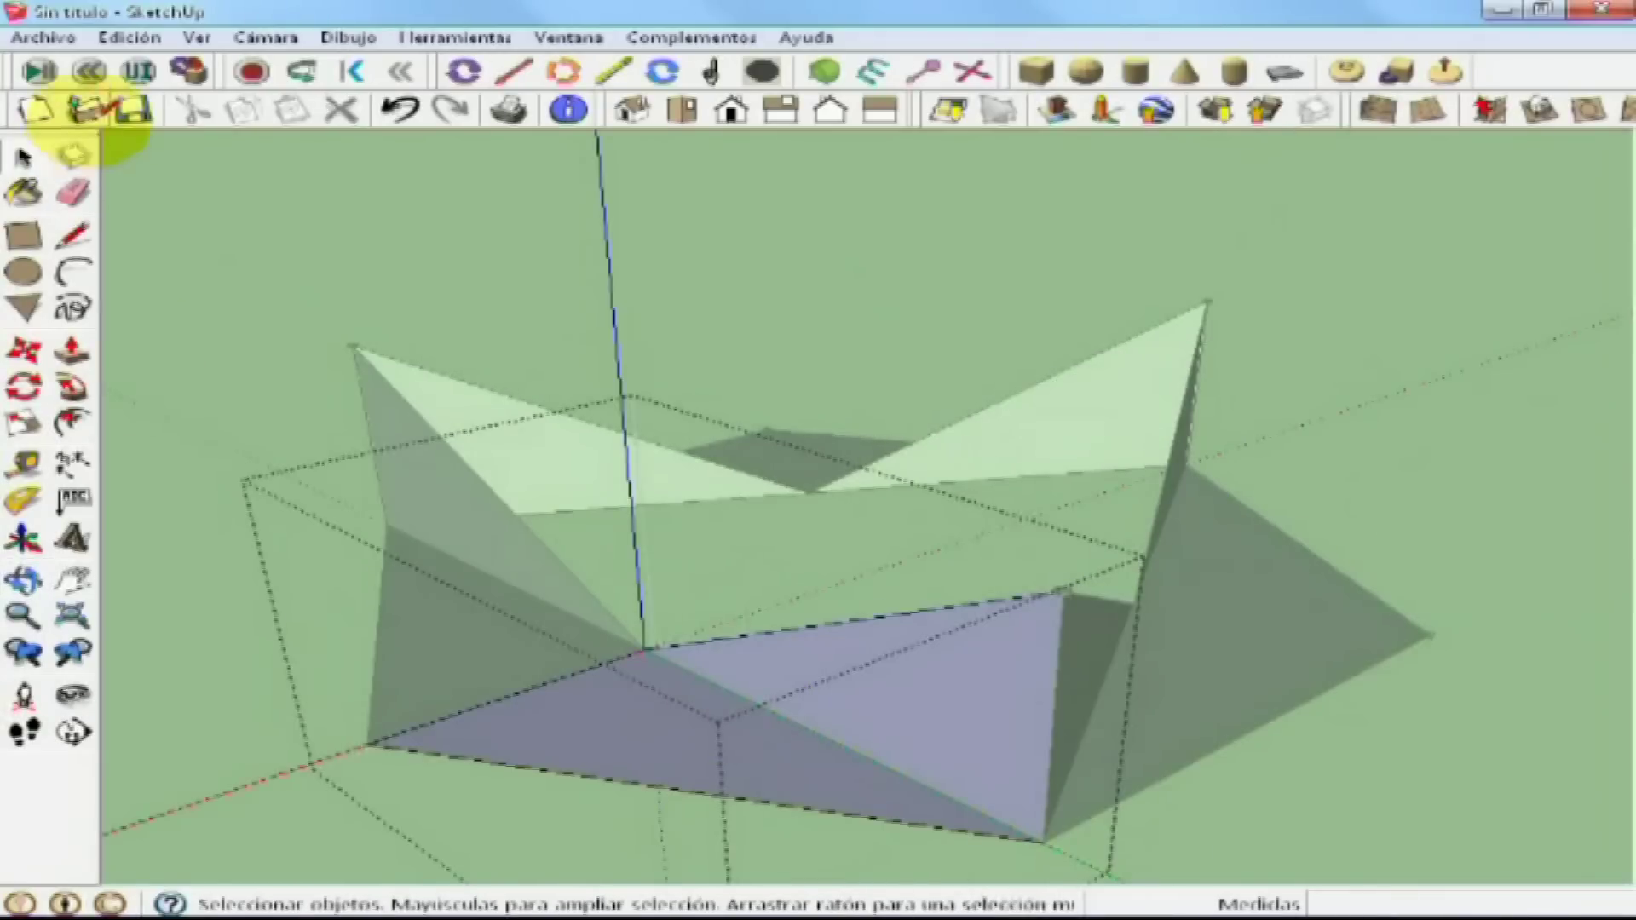
click(514, 71)
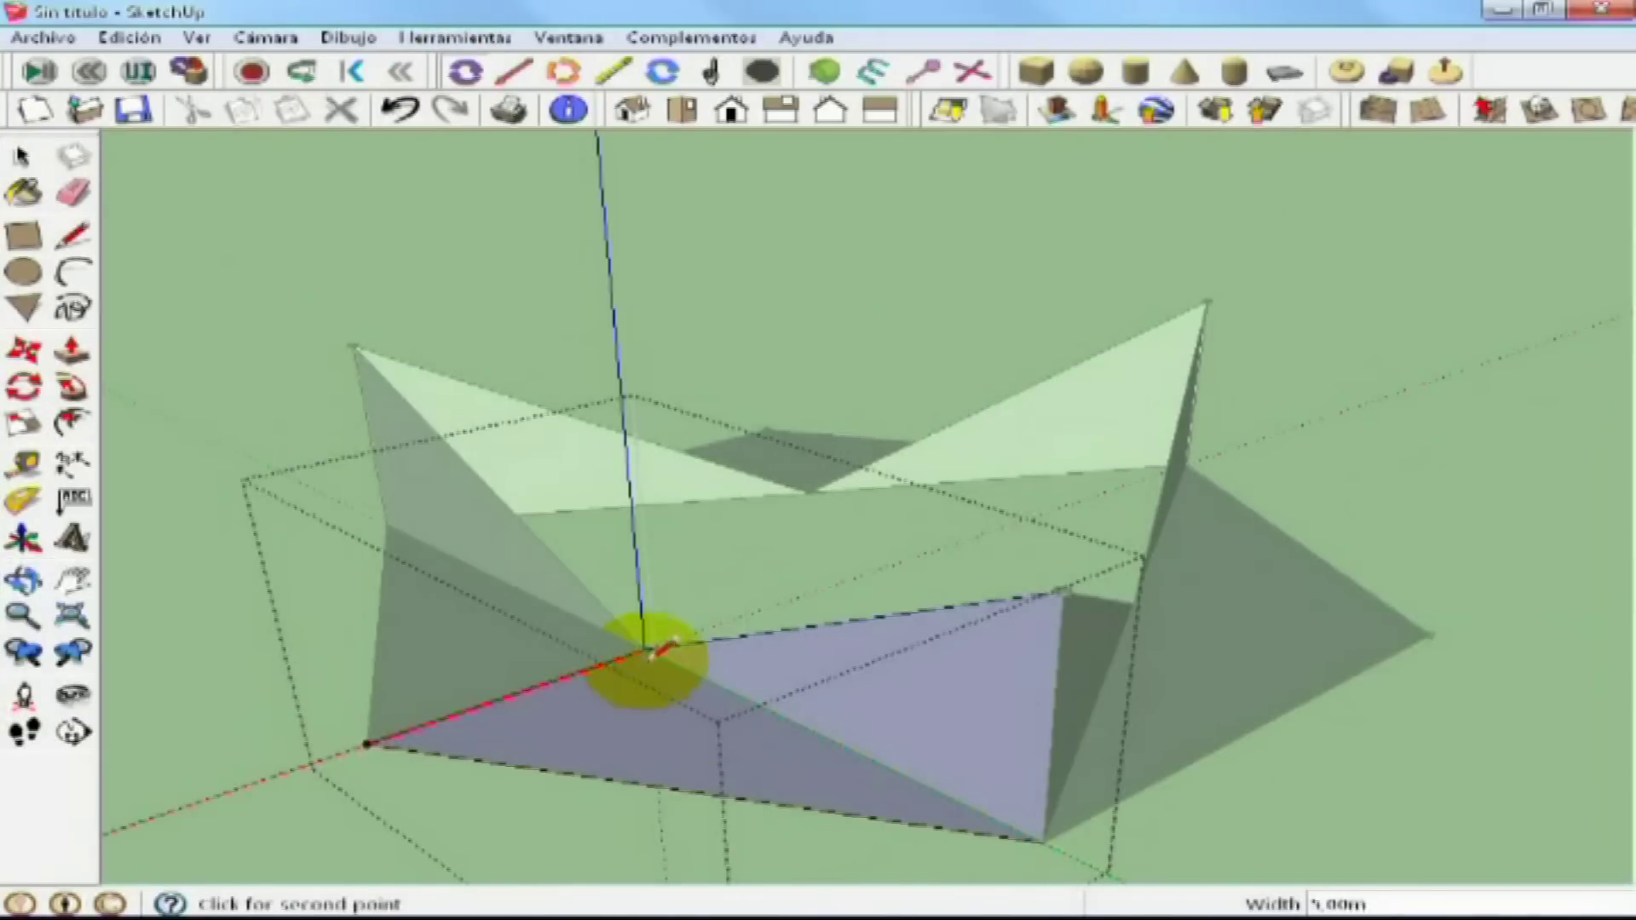
click(652, 652)
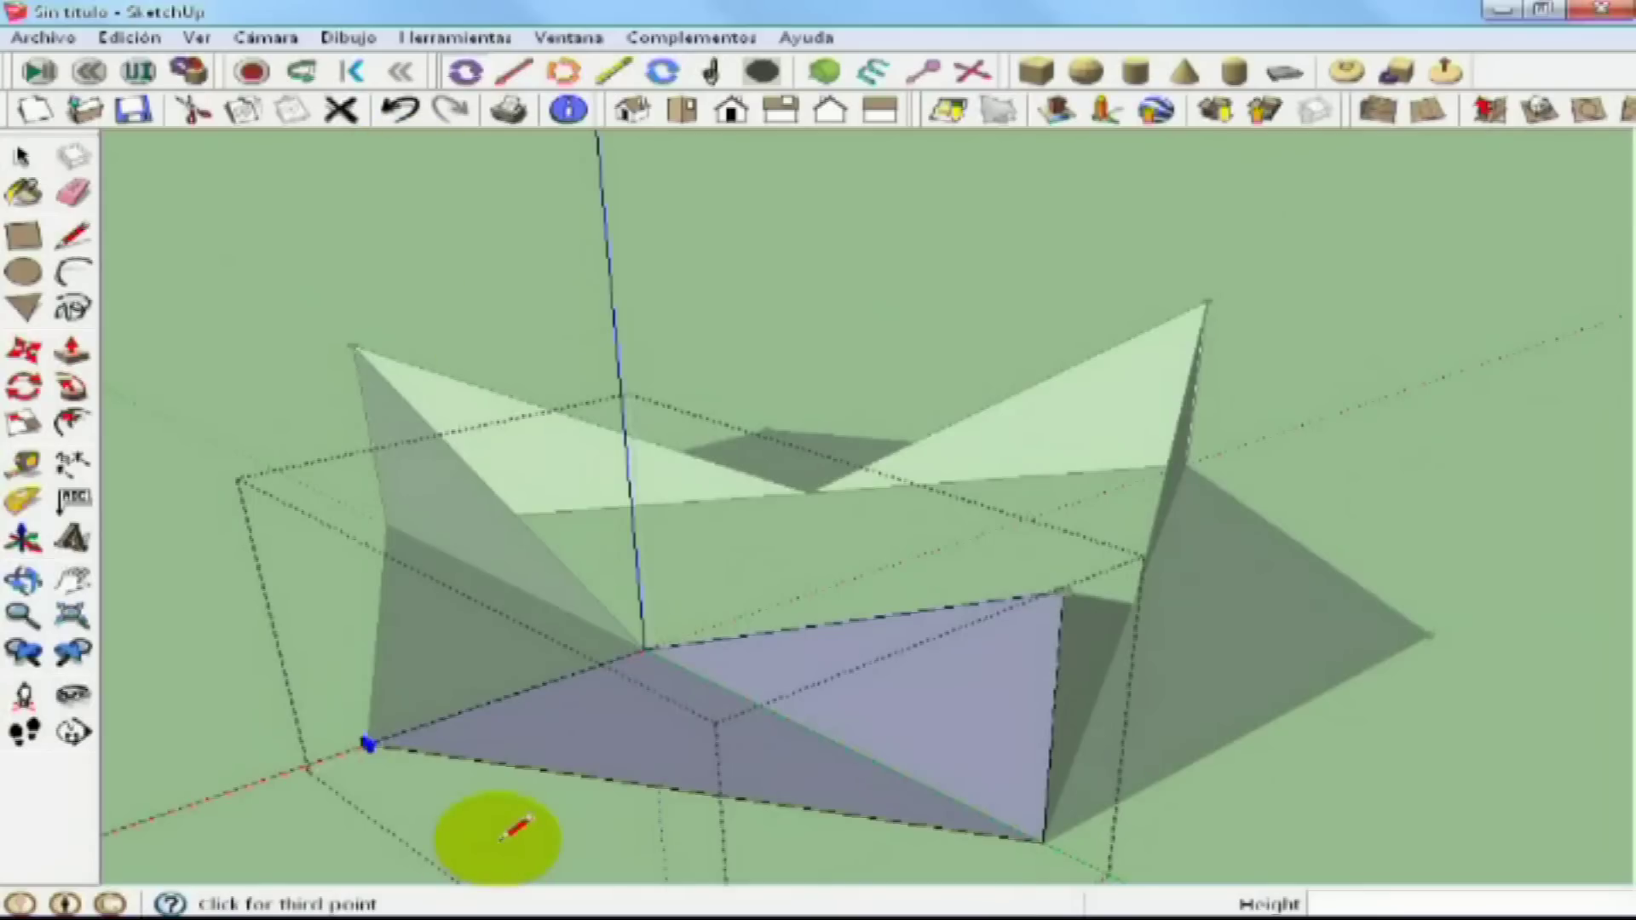
click(1502, 10)
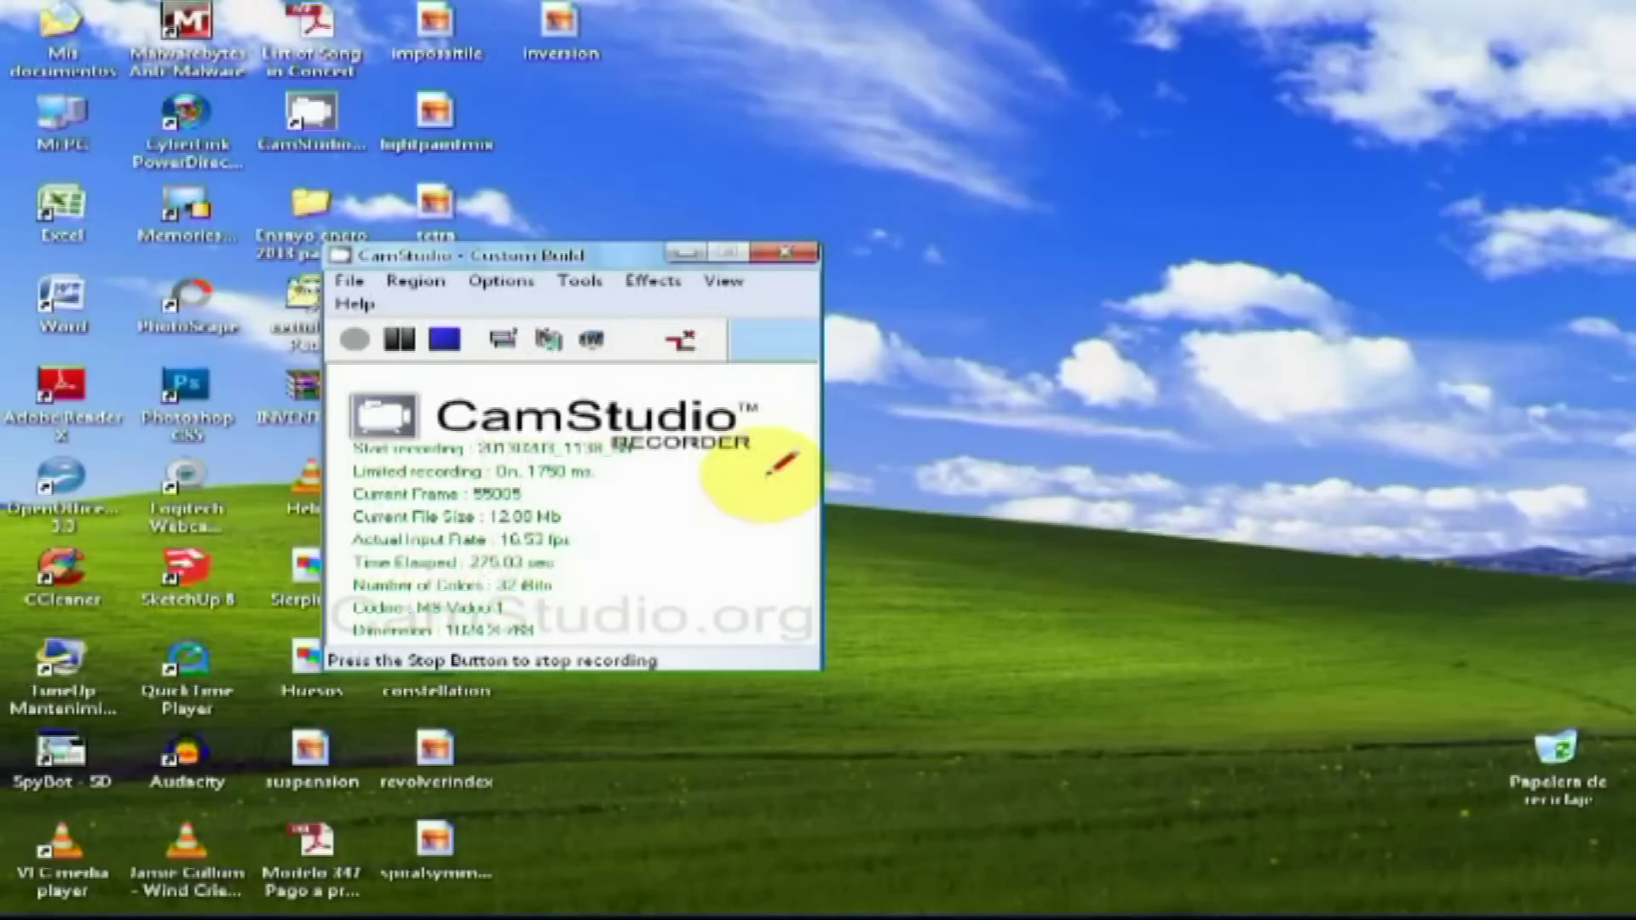
click(399, 340)
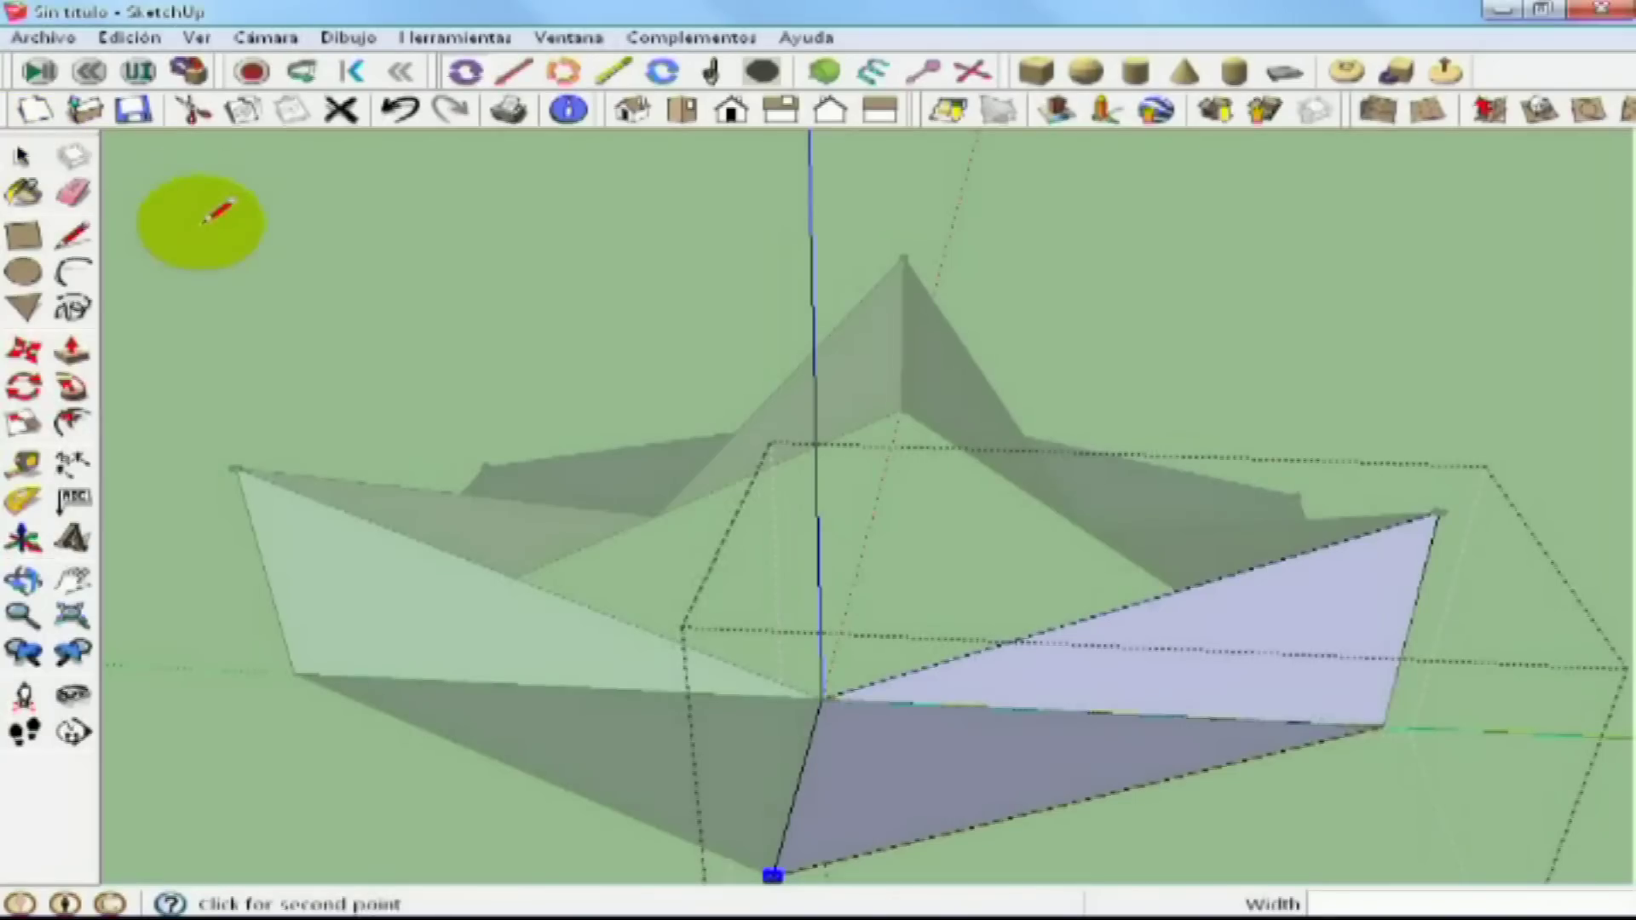
Step: Connect the hinge joints around the hexagon to their adjoining groups with the SketchyPhysics Joint Connector
click(22, 156)
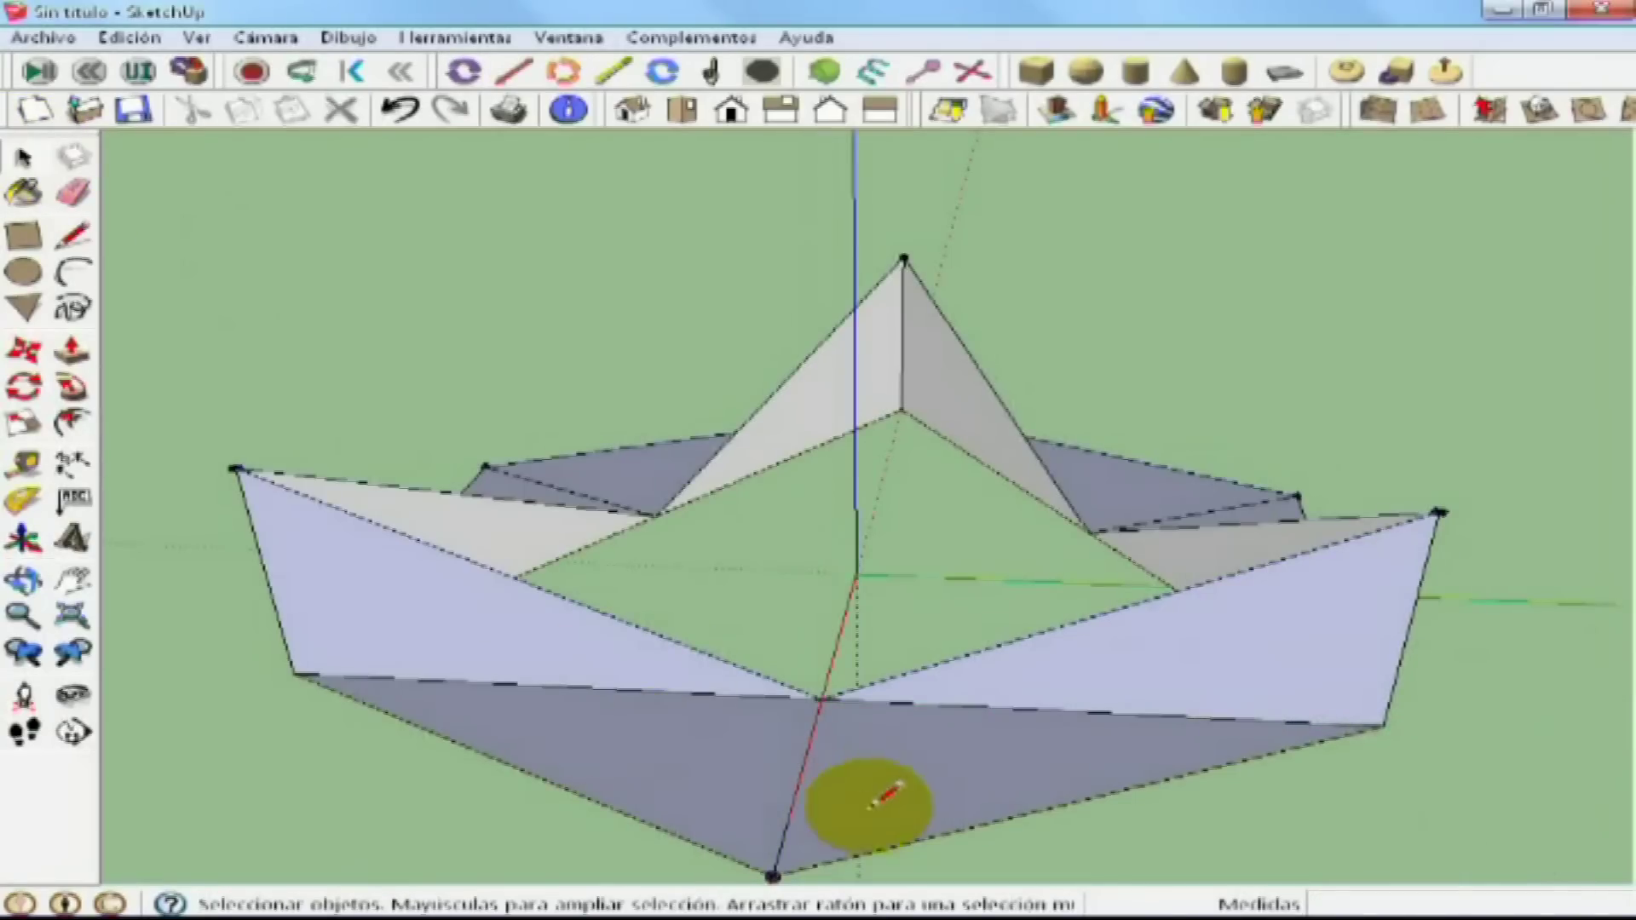
middle_drag(865, 782, 869, 852)
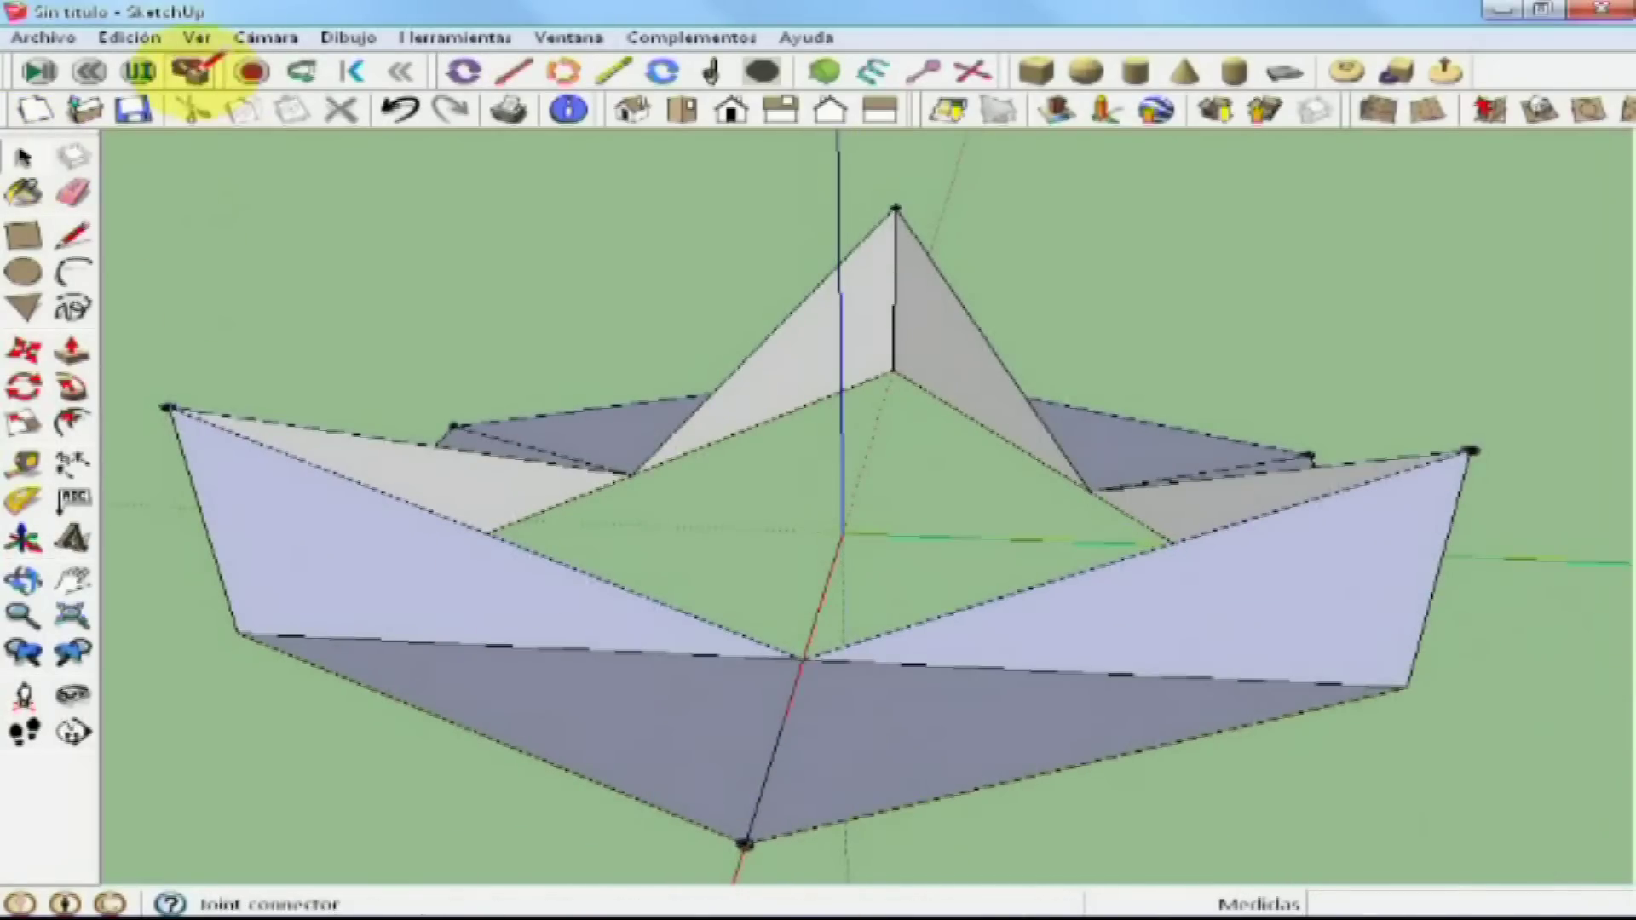
click(195, 70)
click(553, 716)
middle_drag(266, 311, 928, 392)
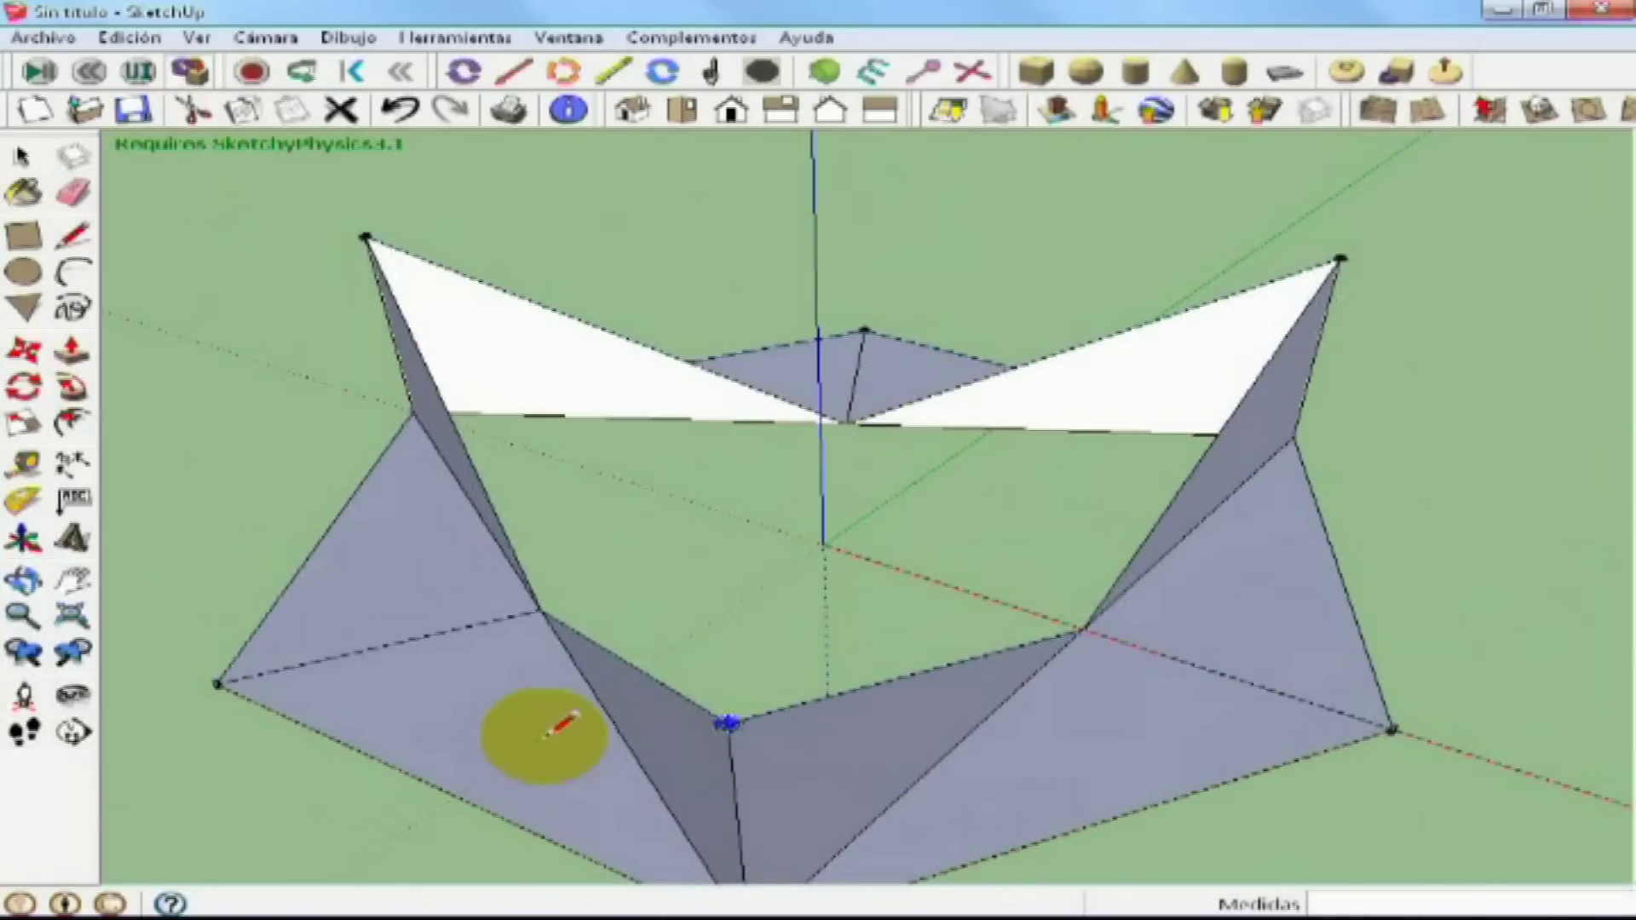
middle_drag(302, 546, 761, 402)
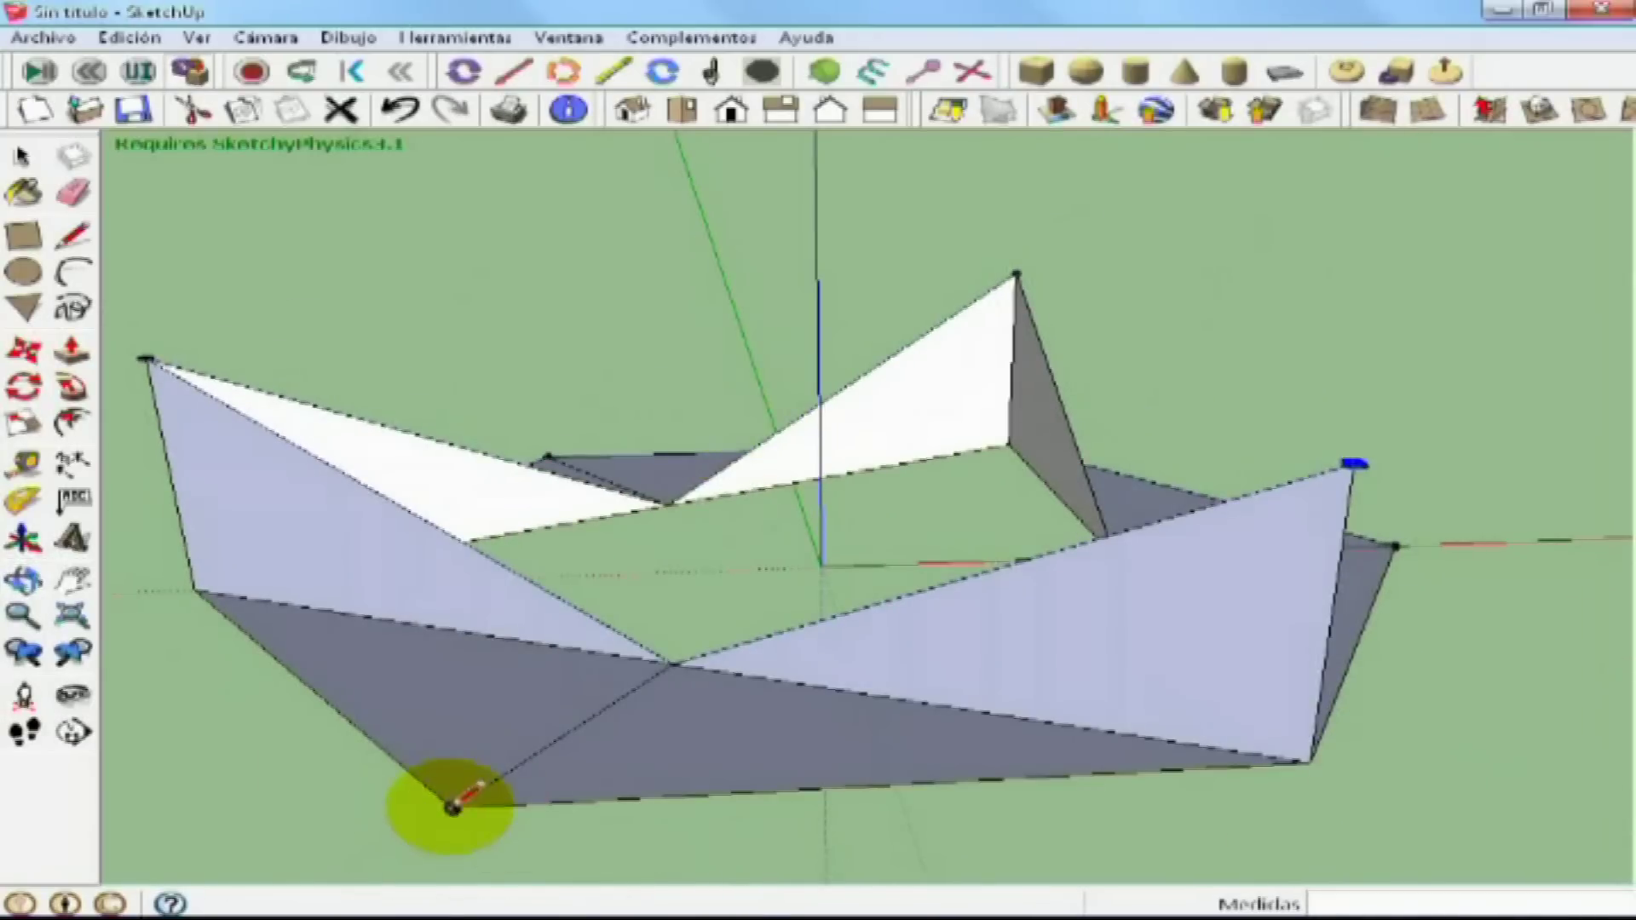
middle_drag(401, 630, 954, 556)
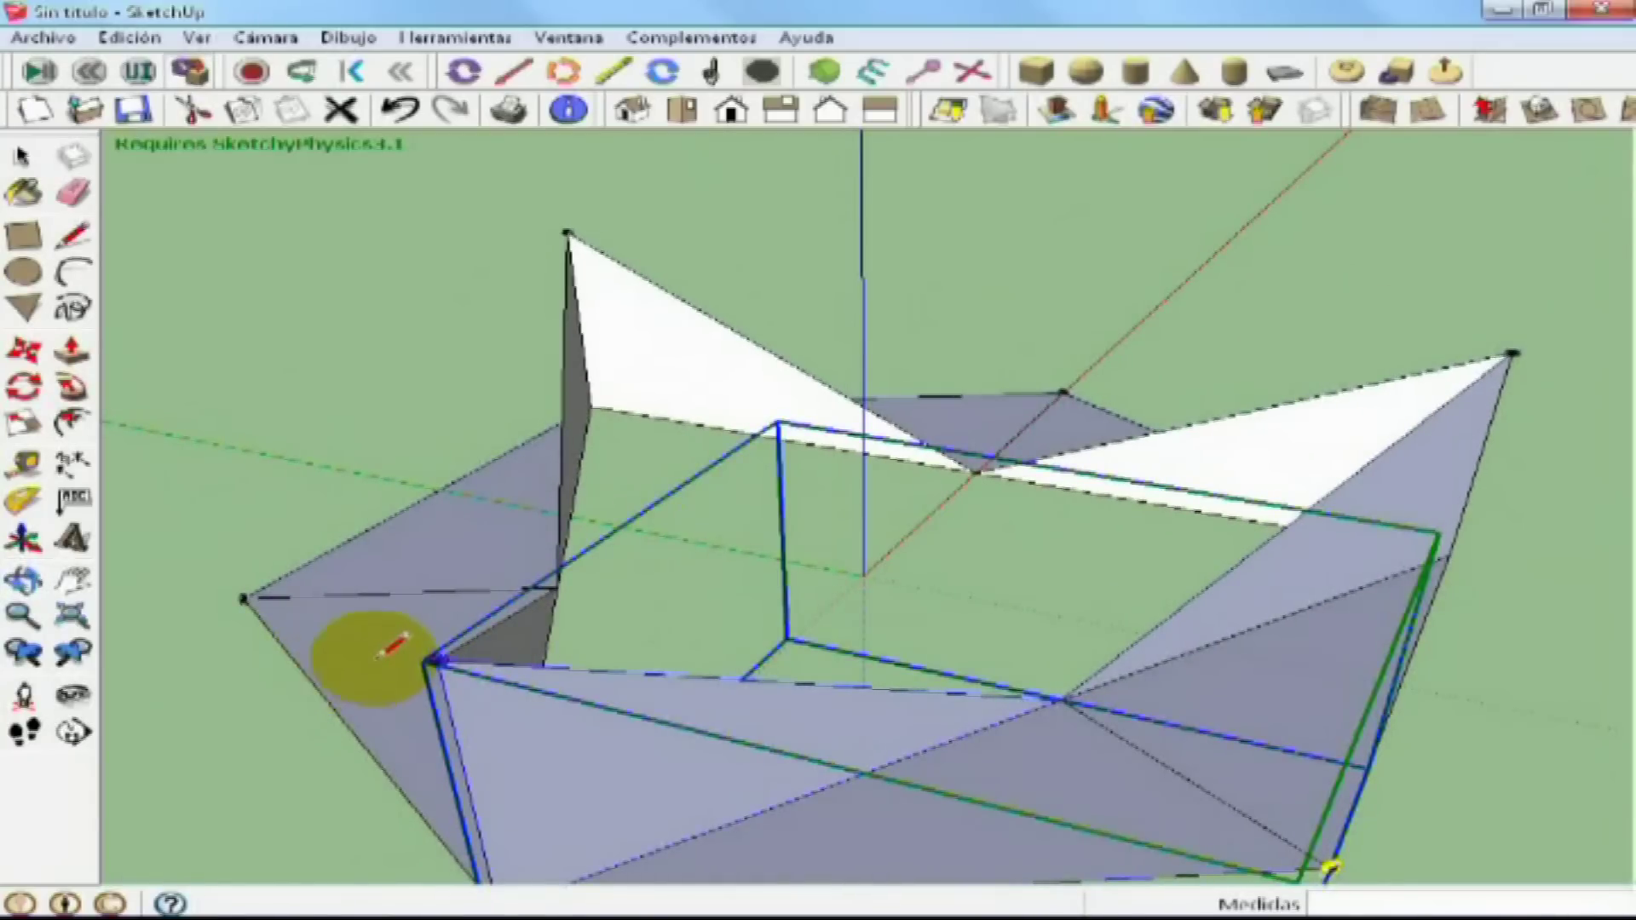
middle_drag(473, 626, 566, 558)
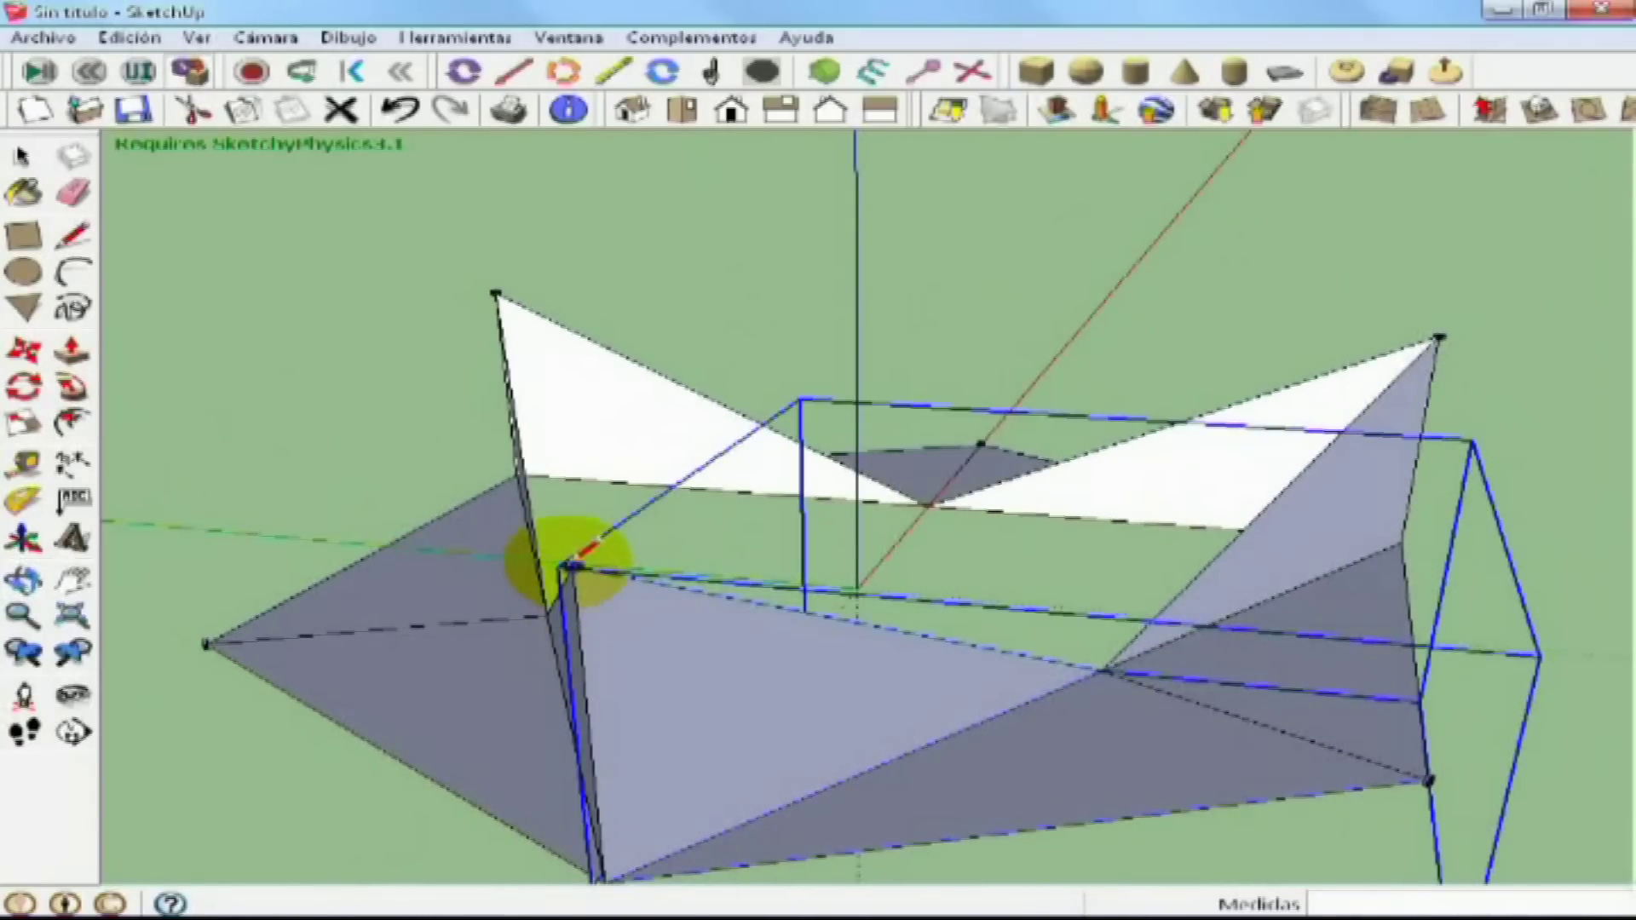
middle_drag(460, 609, 796, 518)
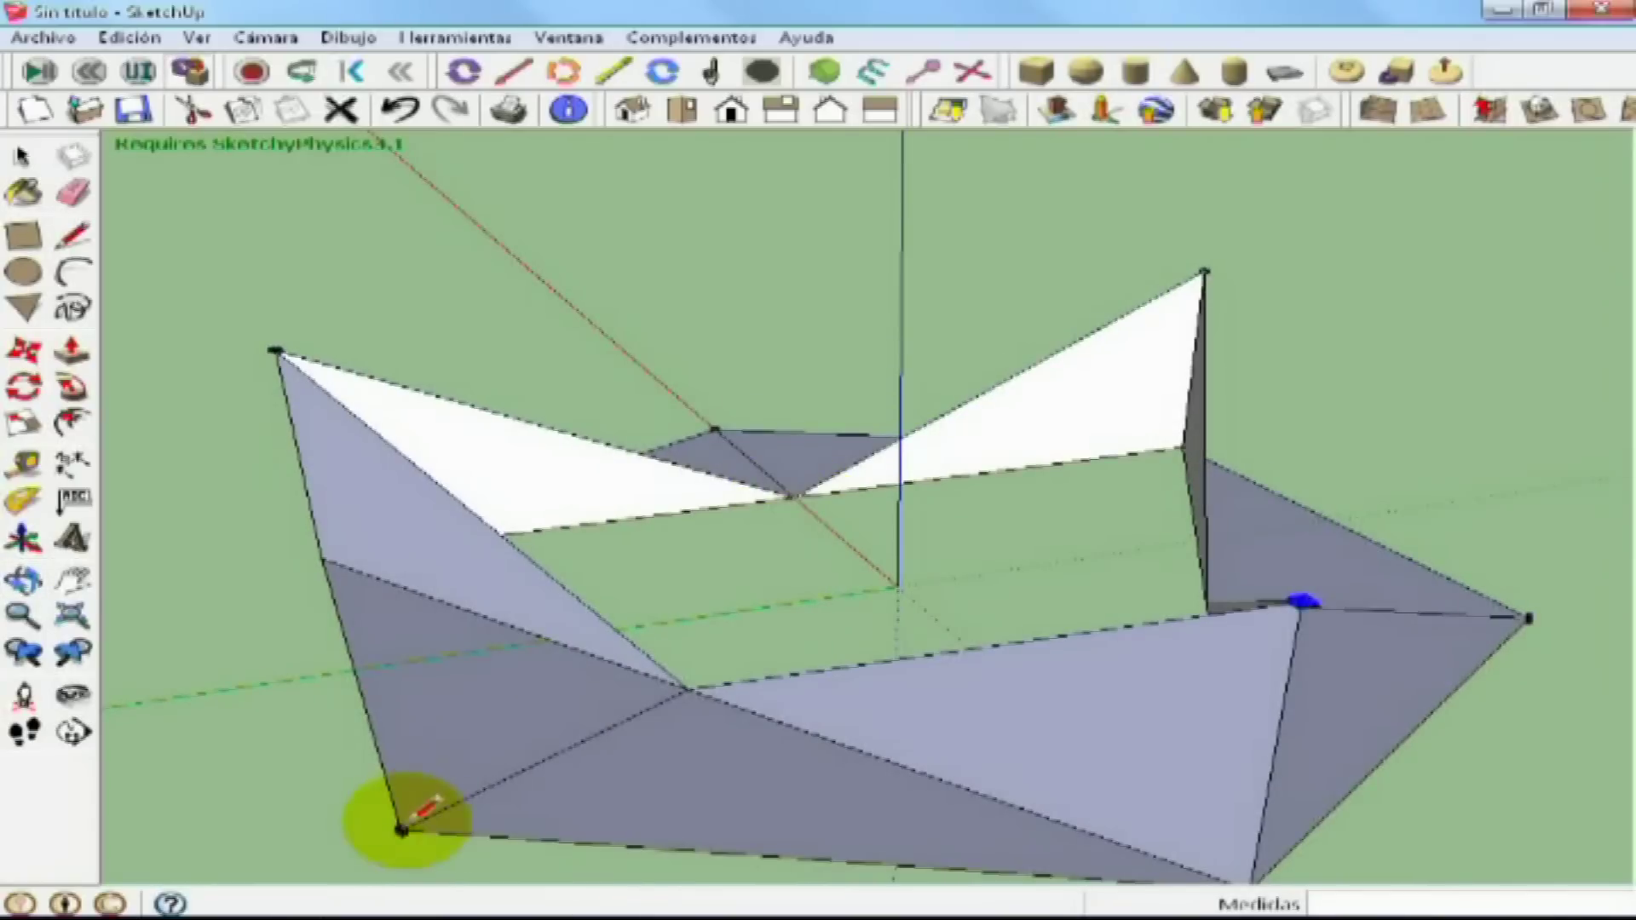
middle_drag(400, 826, 944, 594)
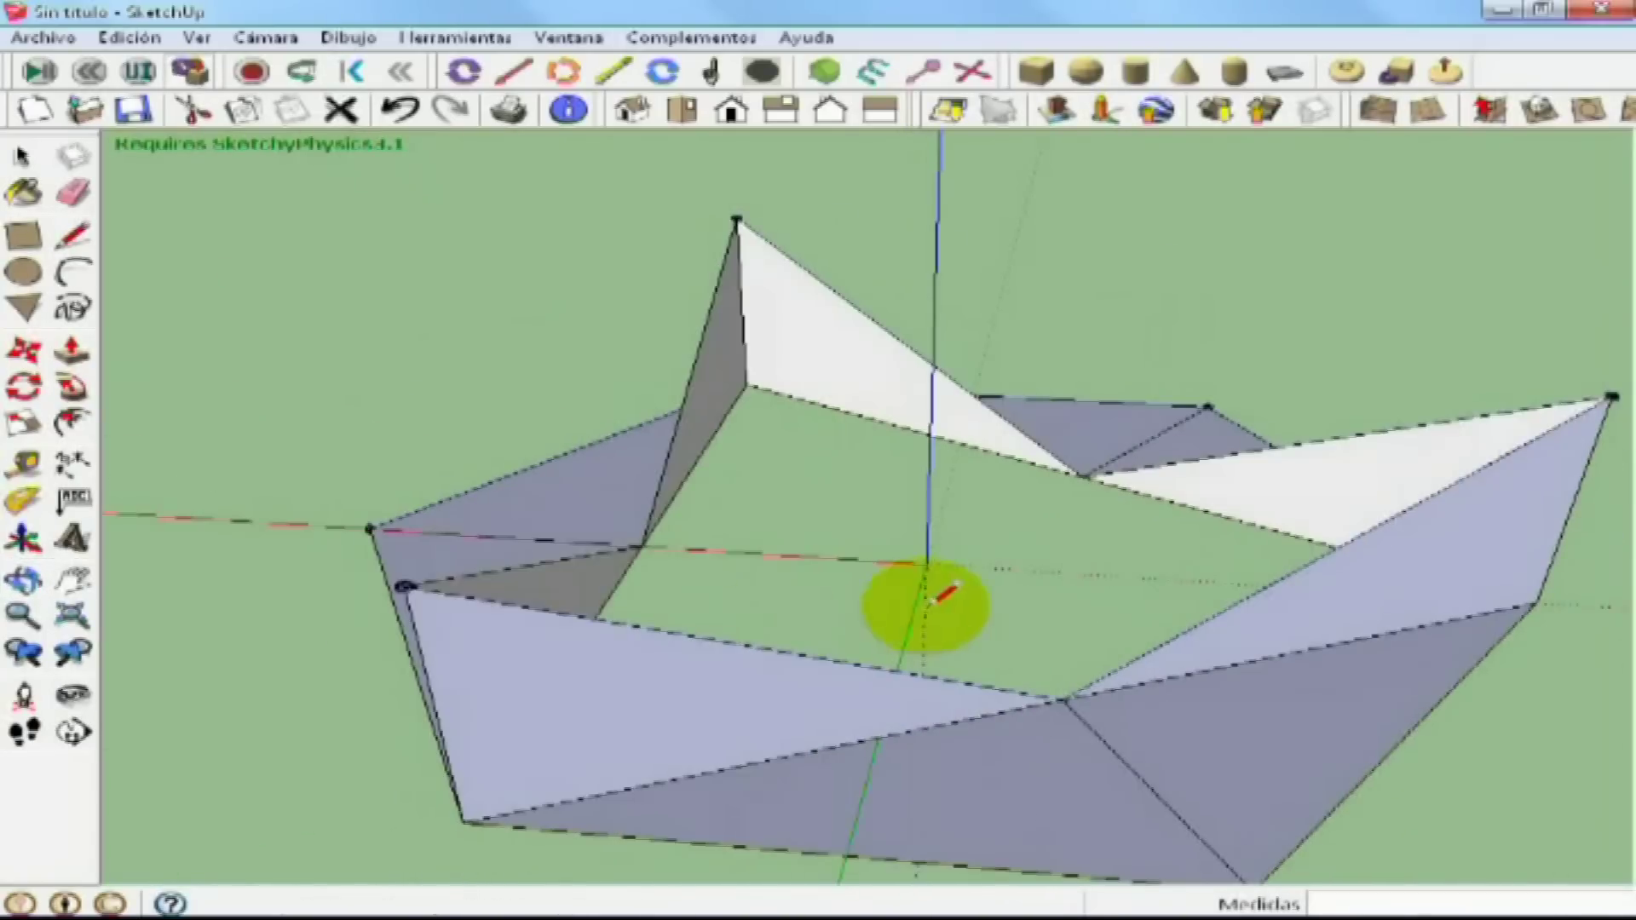
middle_drag(358, 613, 668, 693)
middle_drag(554, 628, 737, 652)
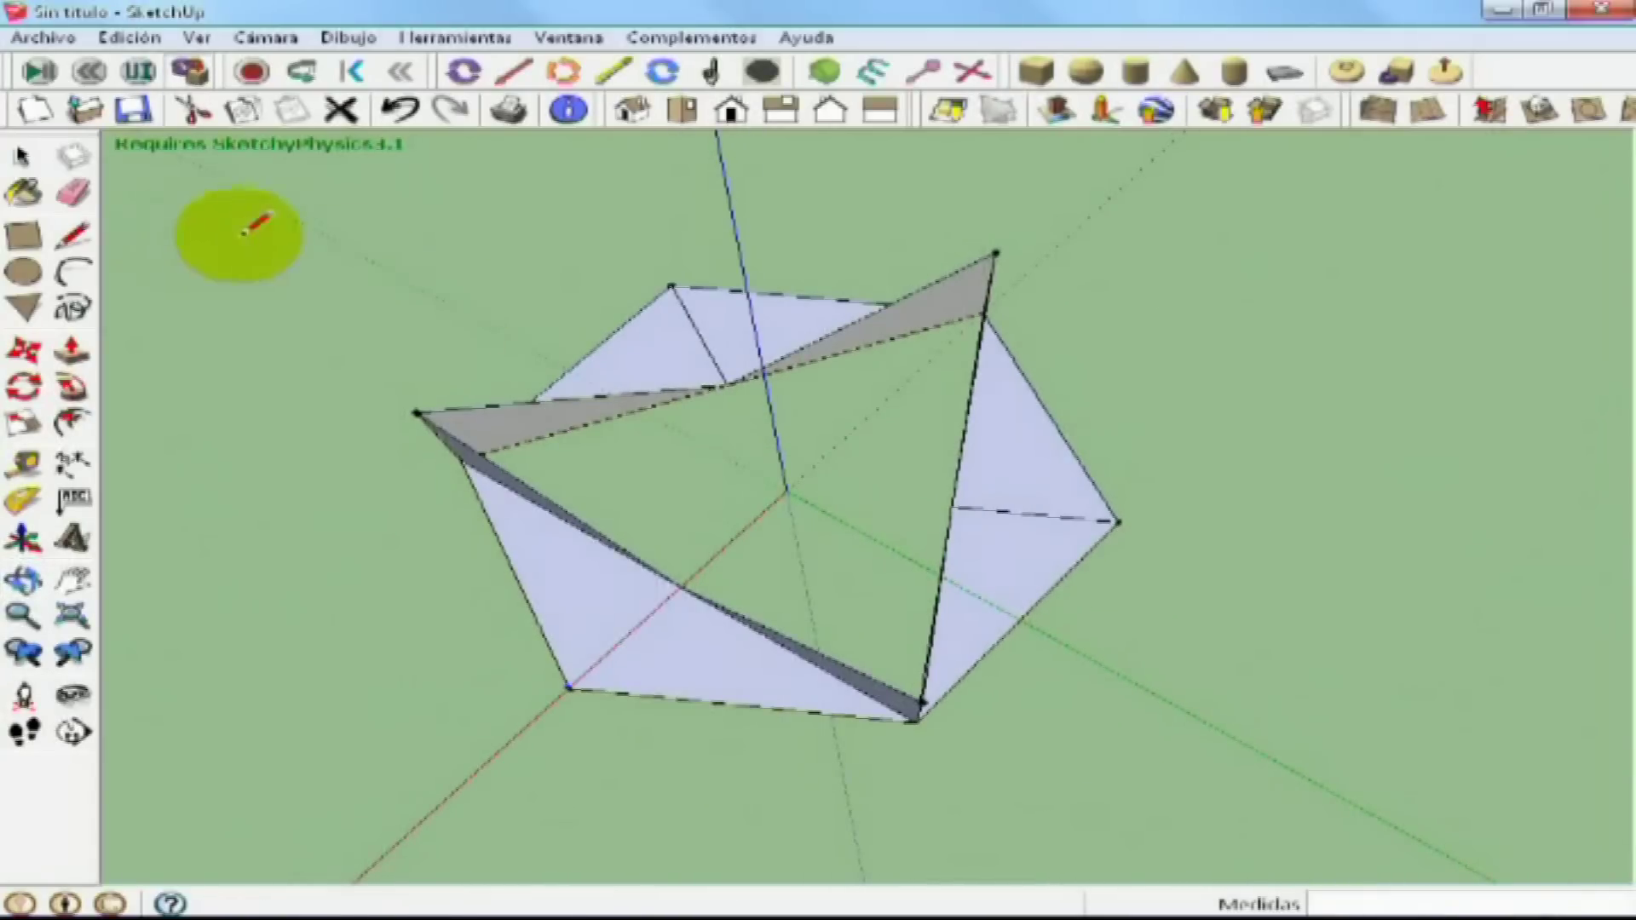
Step: Draw three straight lines from the ring's centre point to its inner corners, where the raised triangular flaps meet
click(72, 234)
middle_drag(801, 447, 790, 494)
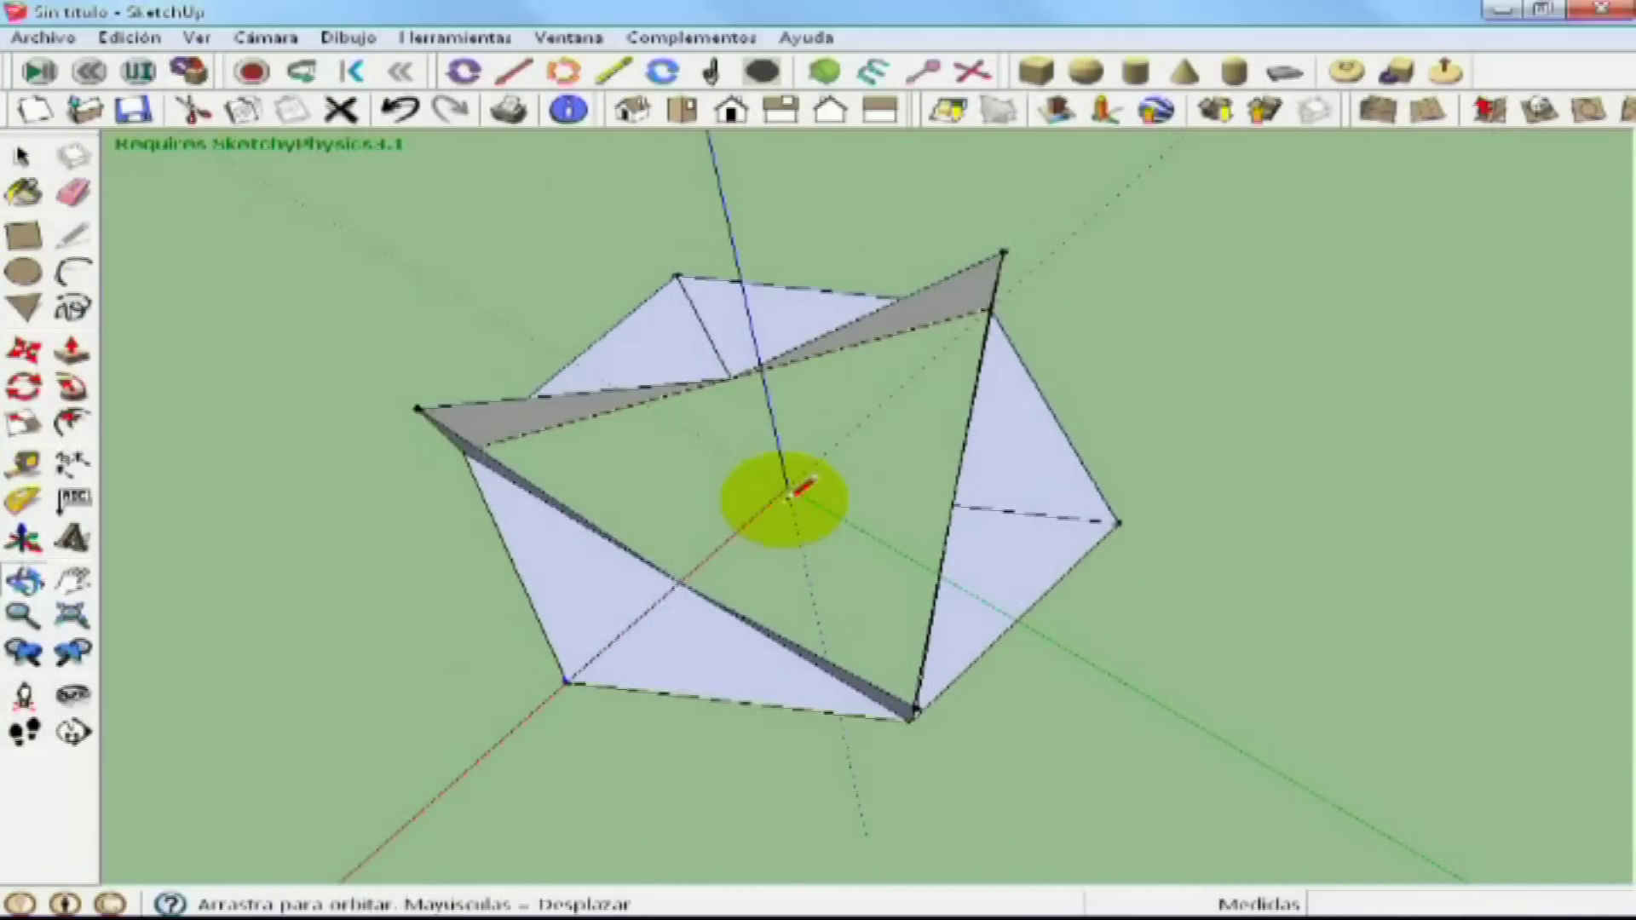
middle_drag(901, 630, 1362, 537)
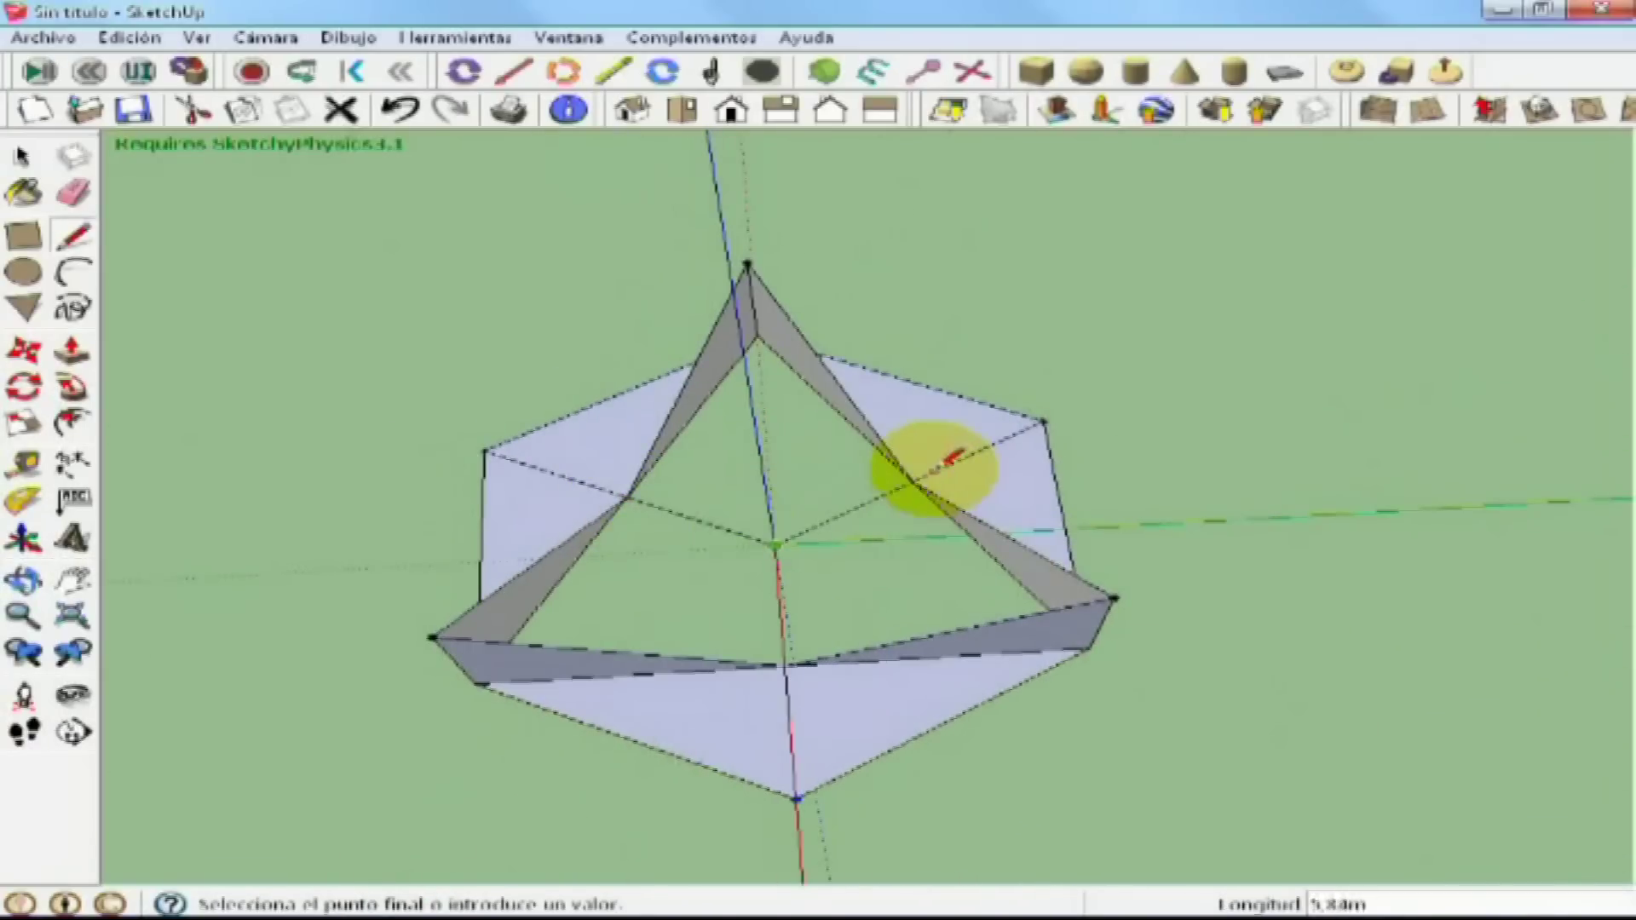
middle_drag(885, 494, 816, 645)
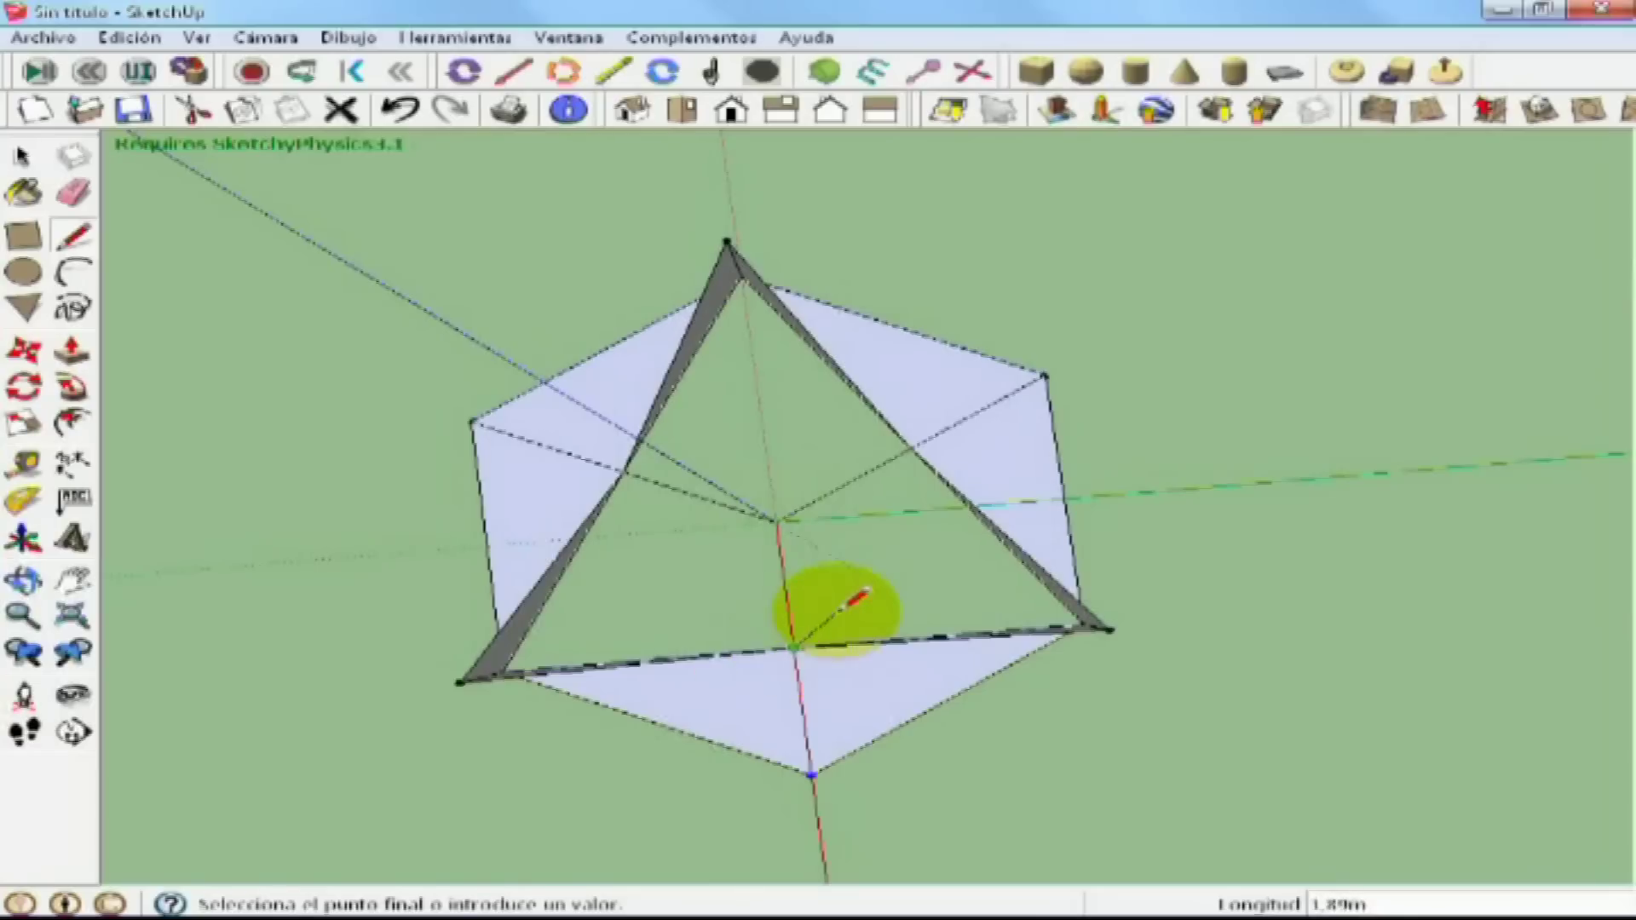
Step: Move the whole ring with its centre lines up along the blue axis and add a SketchyPhysics floor beneath it
scroll(843, 606, down, 2)
middle_drag(792, 530, 937, 177)
key(space)
drag(366, 290, 1226, 817)
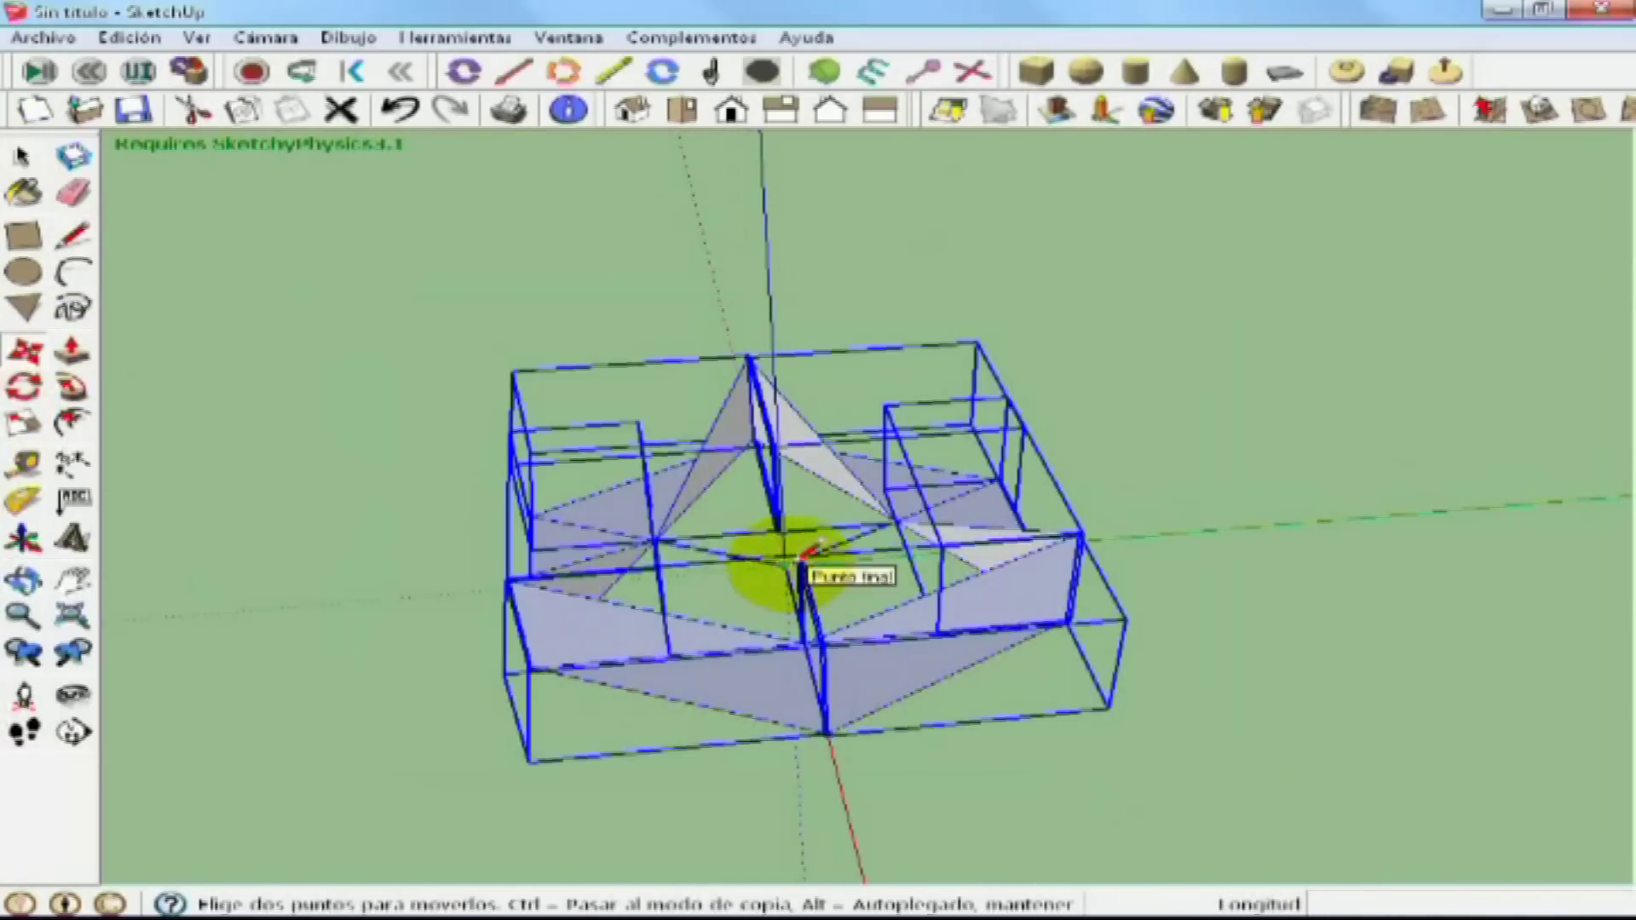
click(775, 171)
click(785, 464)
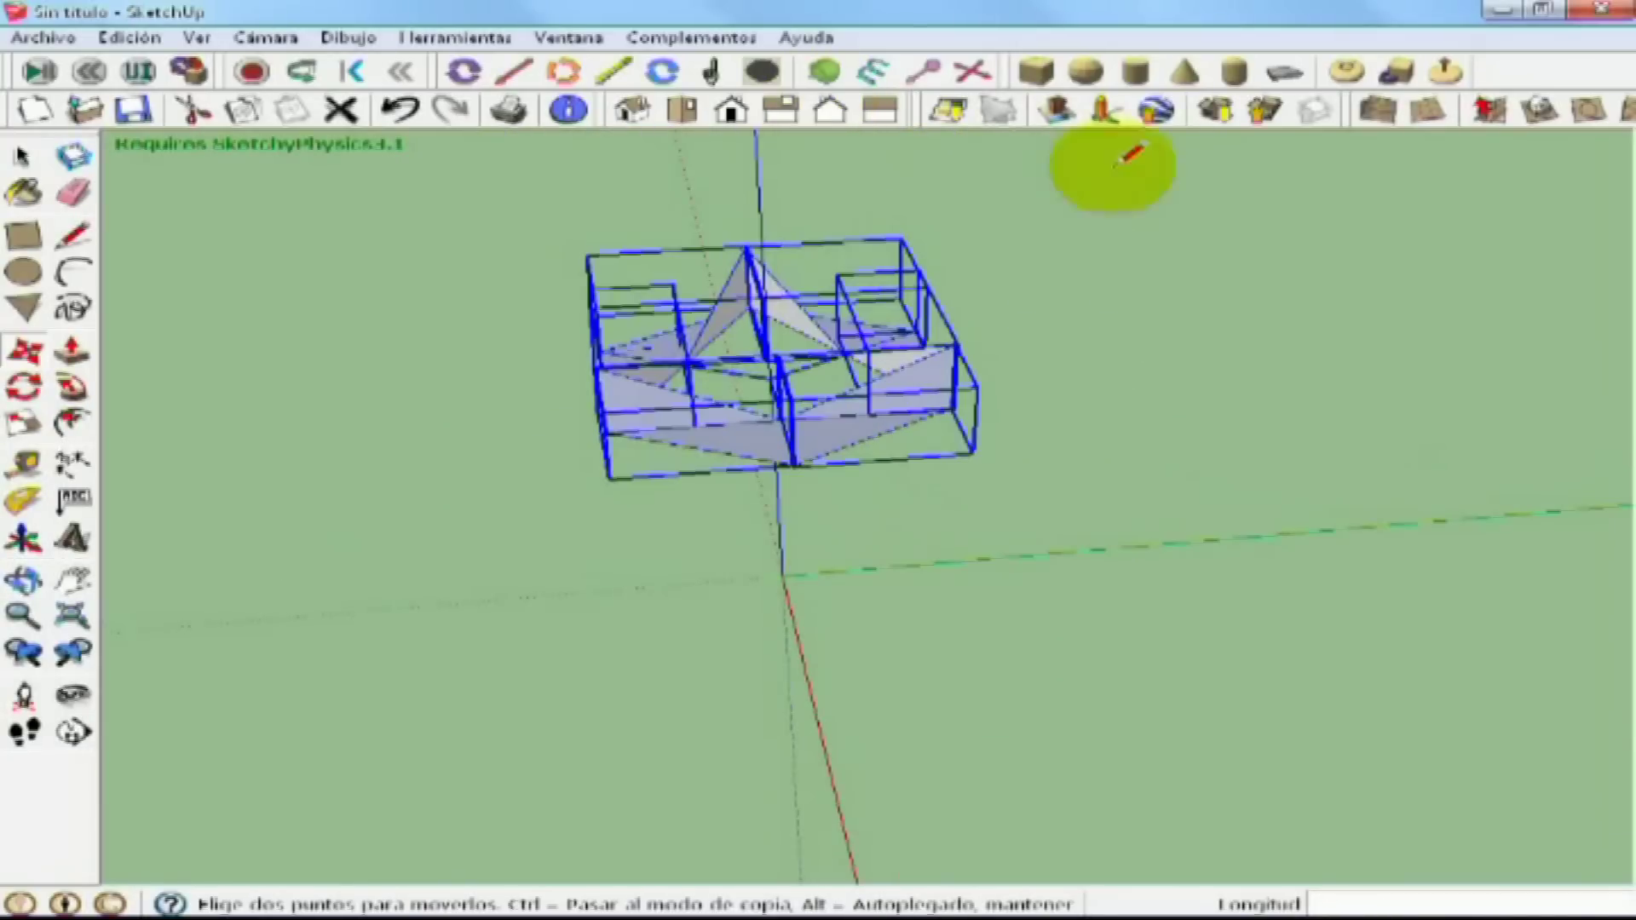
click(1284, 71)
Step: Inside one folded group, add a SketchyPhysics joint at its inner corner, directed along the line to the ring's centre
middle_drag(731, 518, 971, 396)
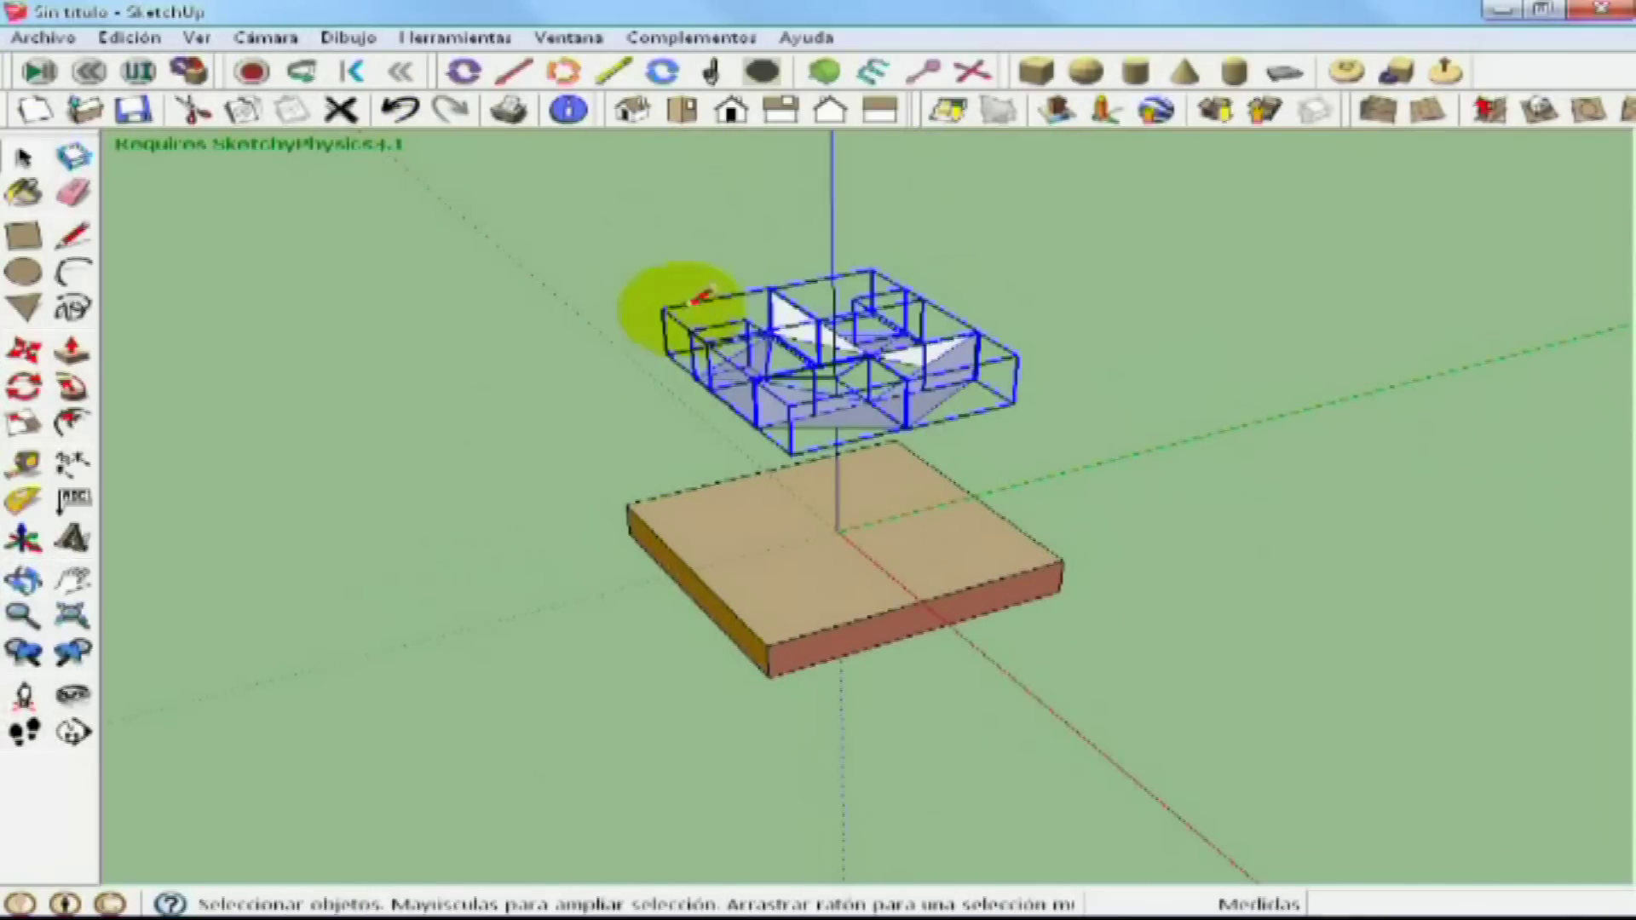
mouse_move(647, 273)
middle_down()
mouse_move(741, 289)
mouse_move(757, 477)
mouse_move(263, 595)
mouse_move(522, 537)
mouse_move(628, 540)
mouse_move(832, 401)
mouse_move(852, 341)
mouse_move(639, 264)
middle_up()
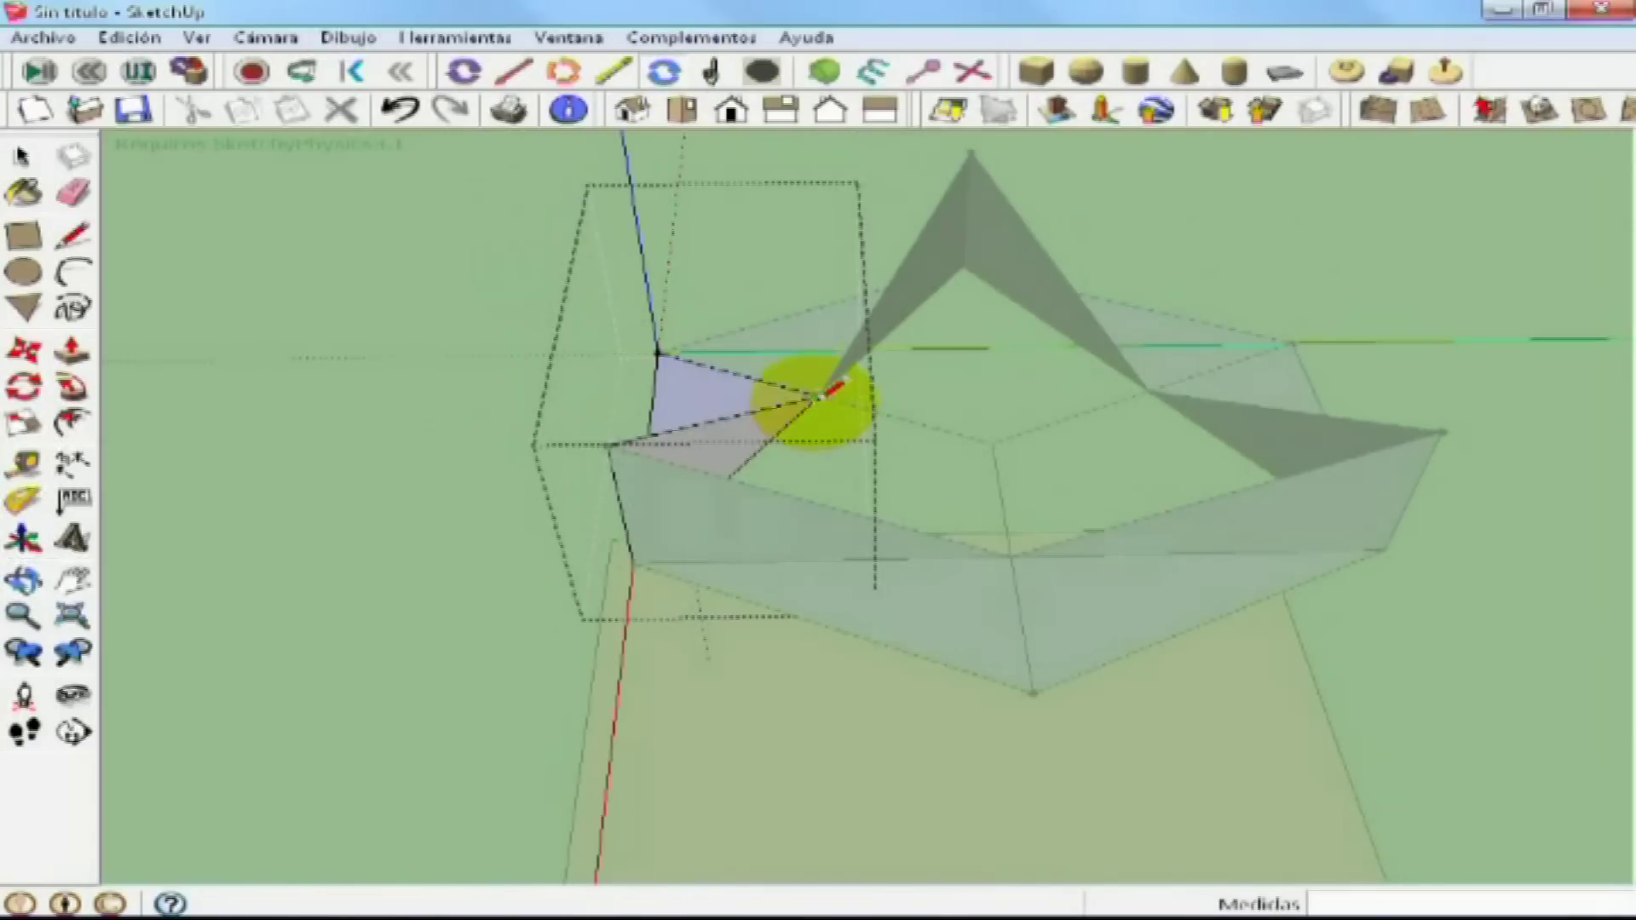
click(991, 443)
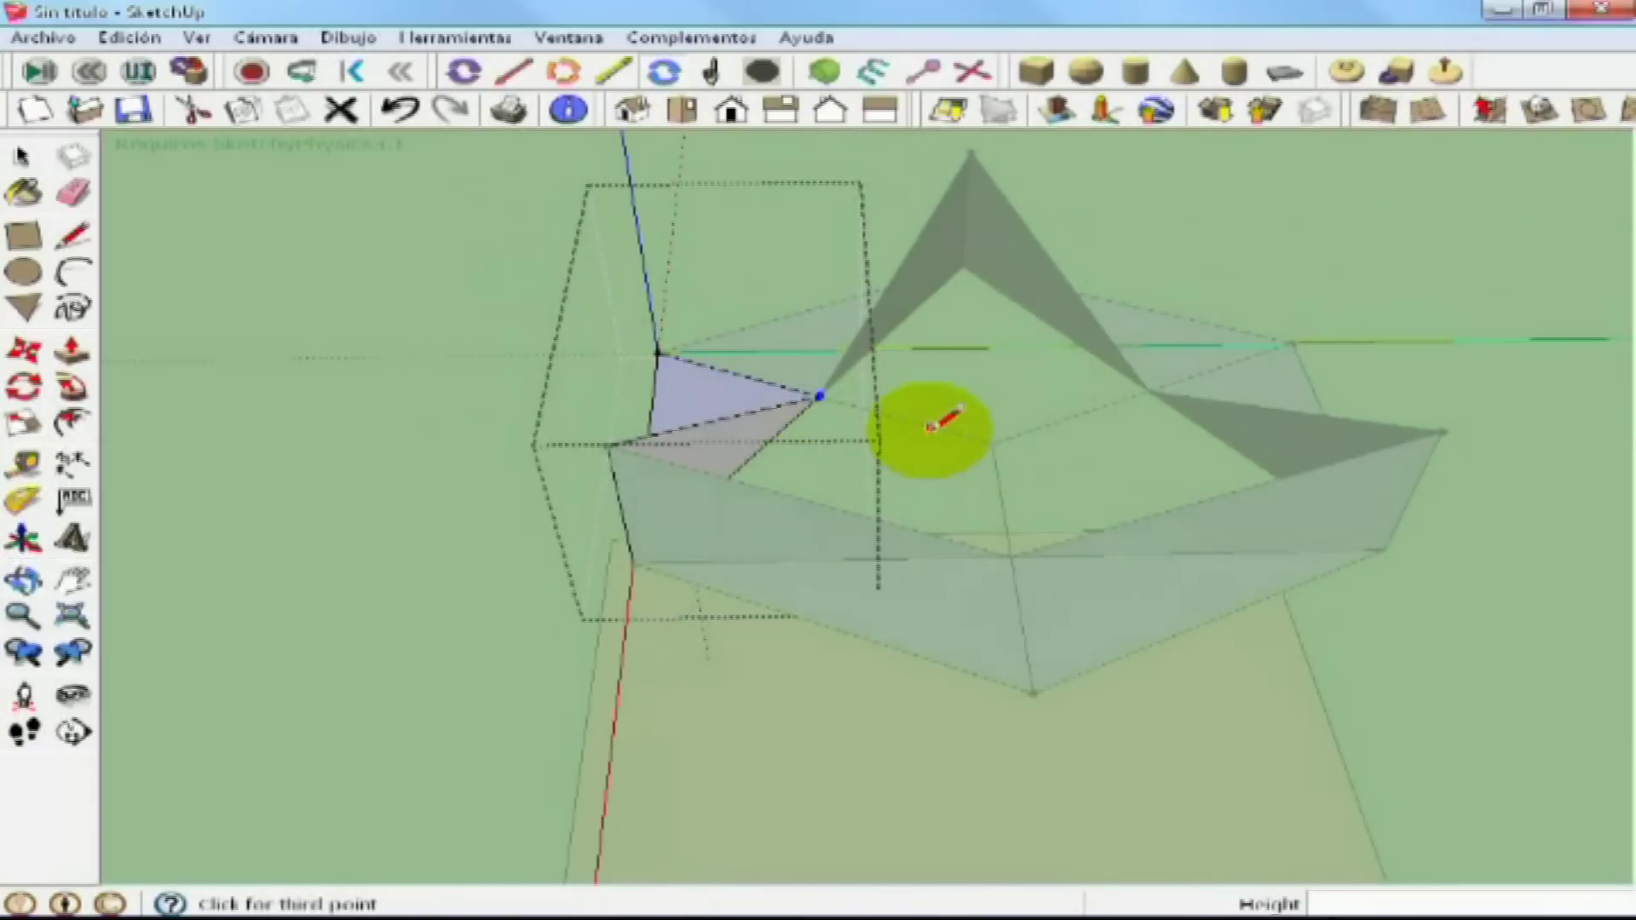
scroll(942, 420, down, 3)
key(space)
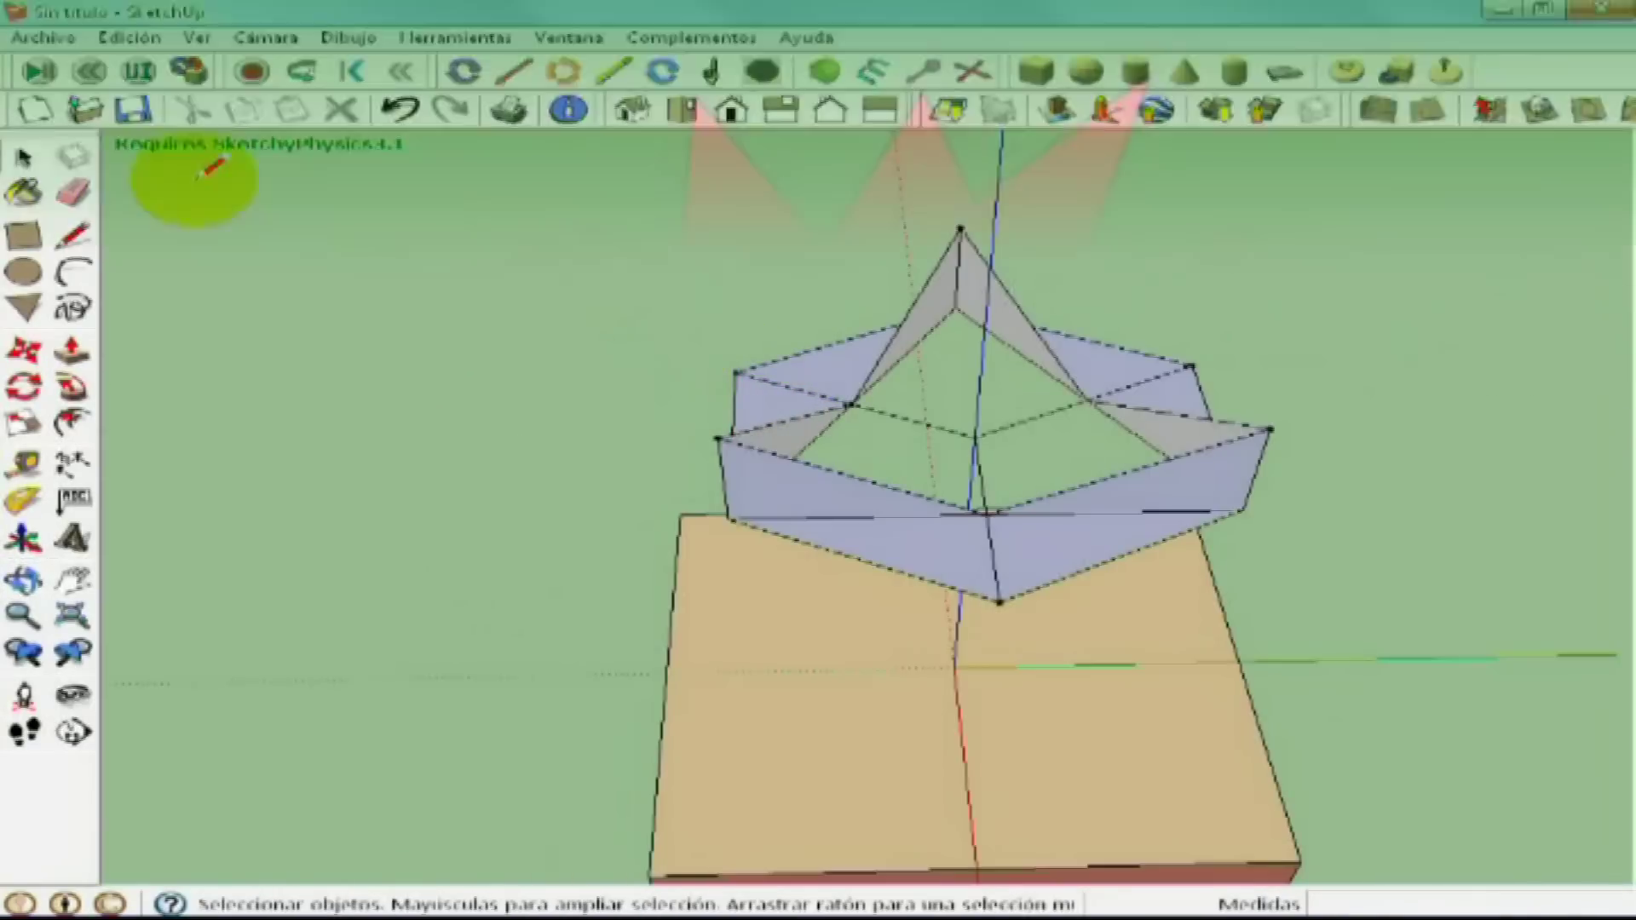